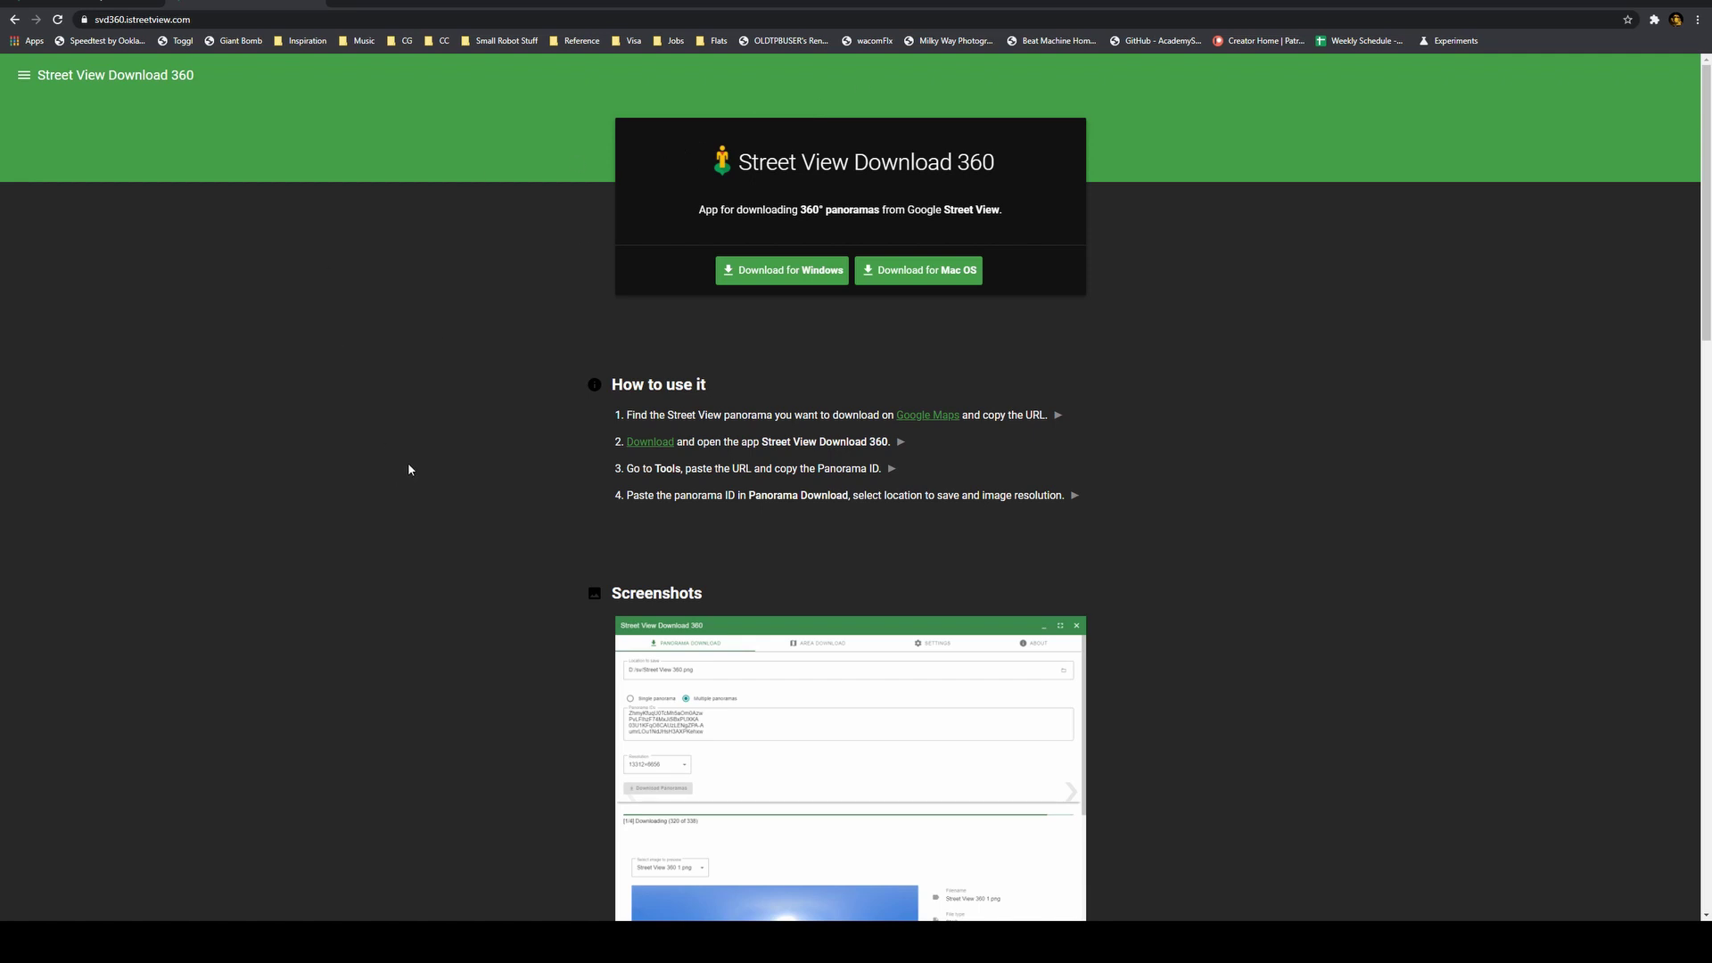
Switch Chrome to the istreetview.com tab showing the Milford Road panorama and map
left_click(86, 3)
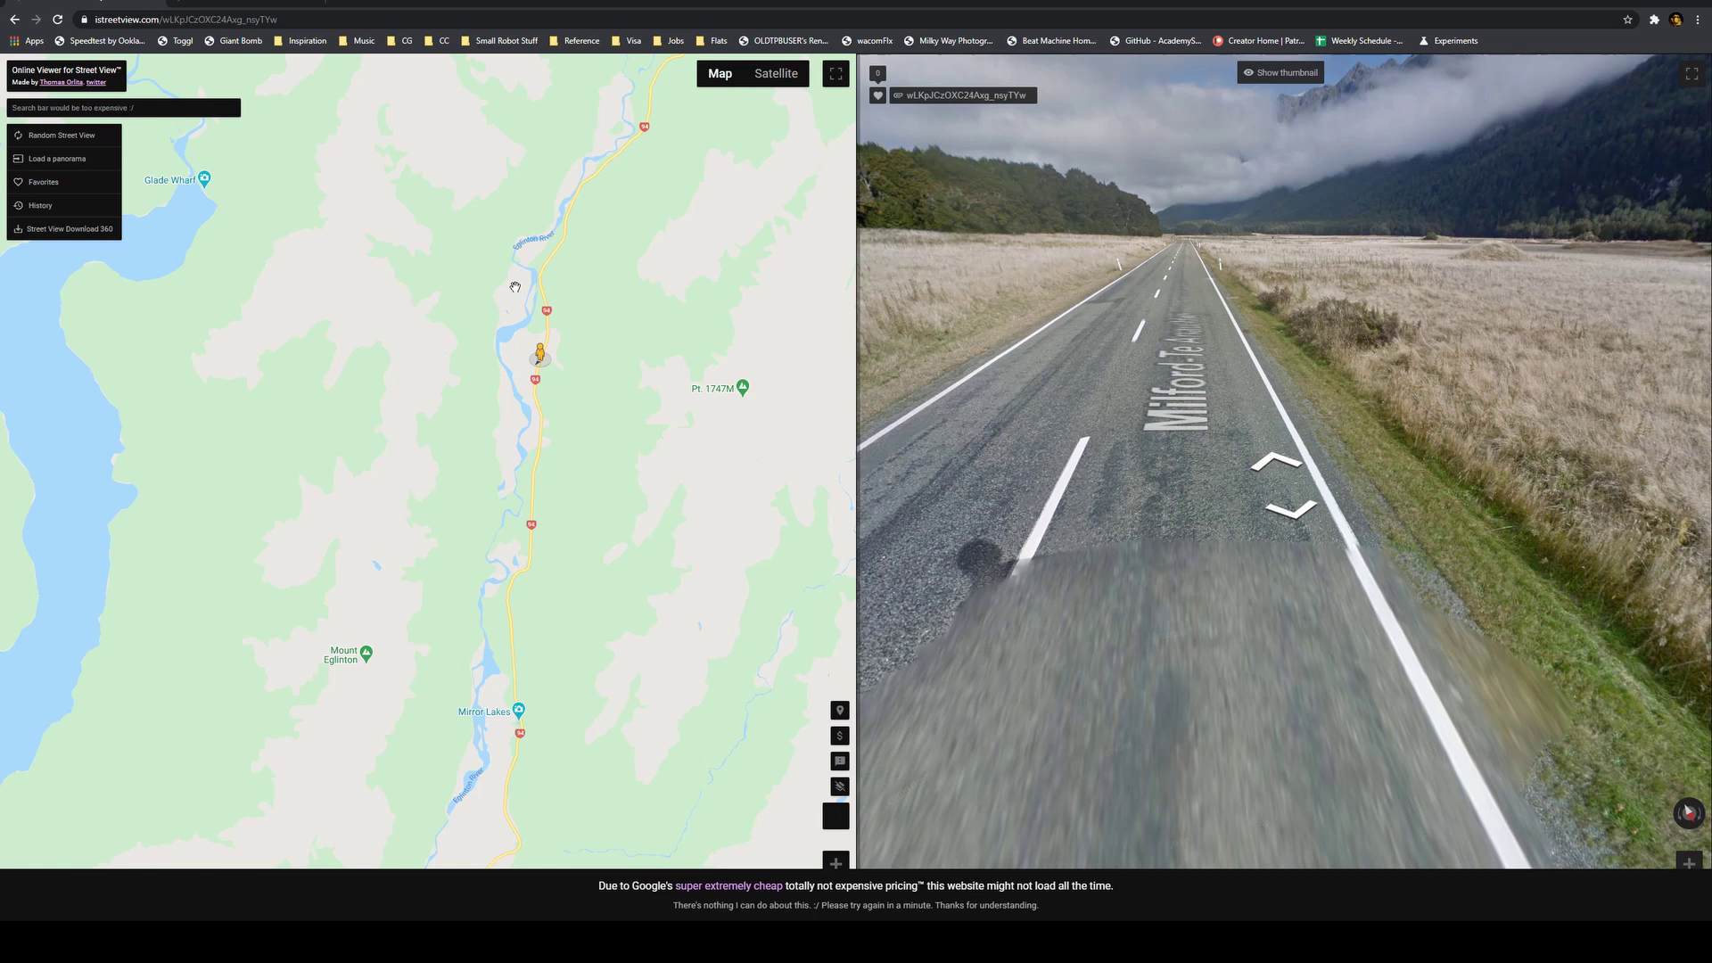
Pan and zoom the Fiordland map from Te Anau up toward Mirror Lakes
scroll(514, 276, "down", 2)
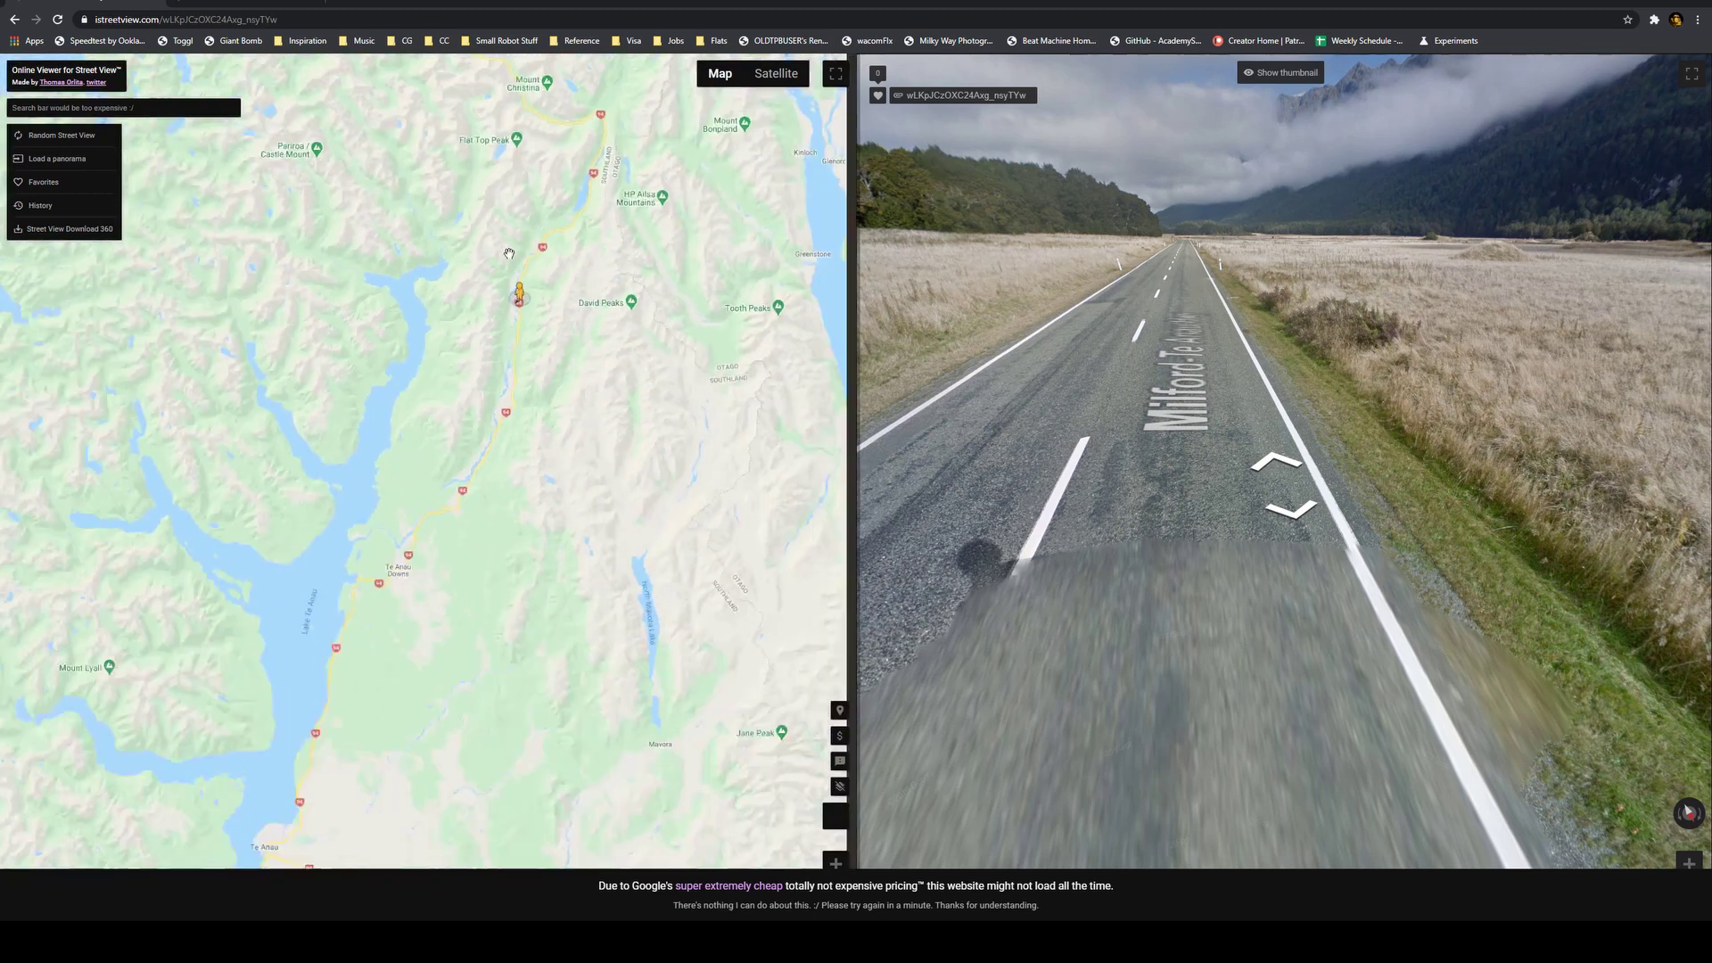
scroll(509, 254, "down", 1)
left_click_drag(509, 254, 433, 348)
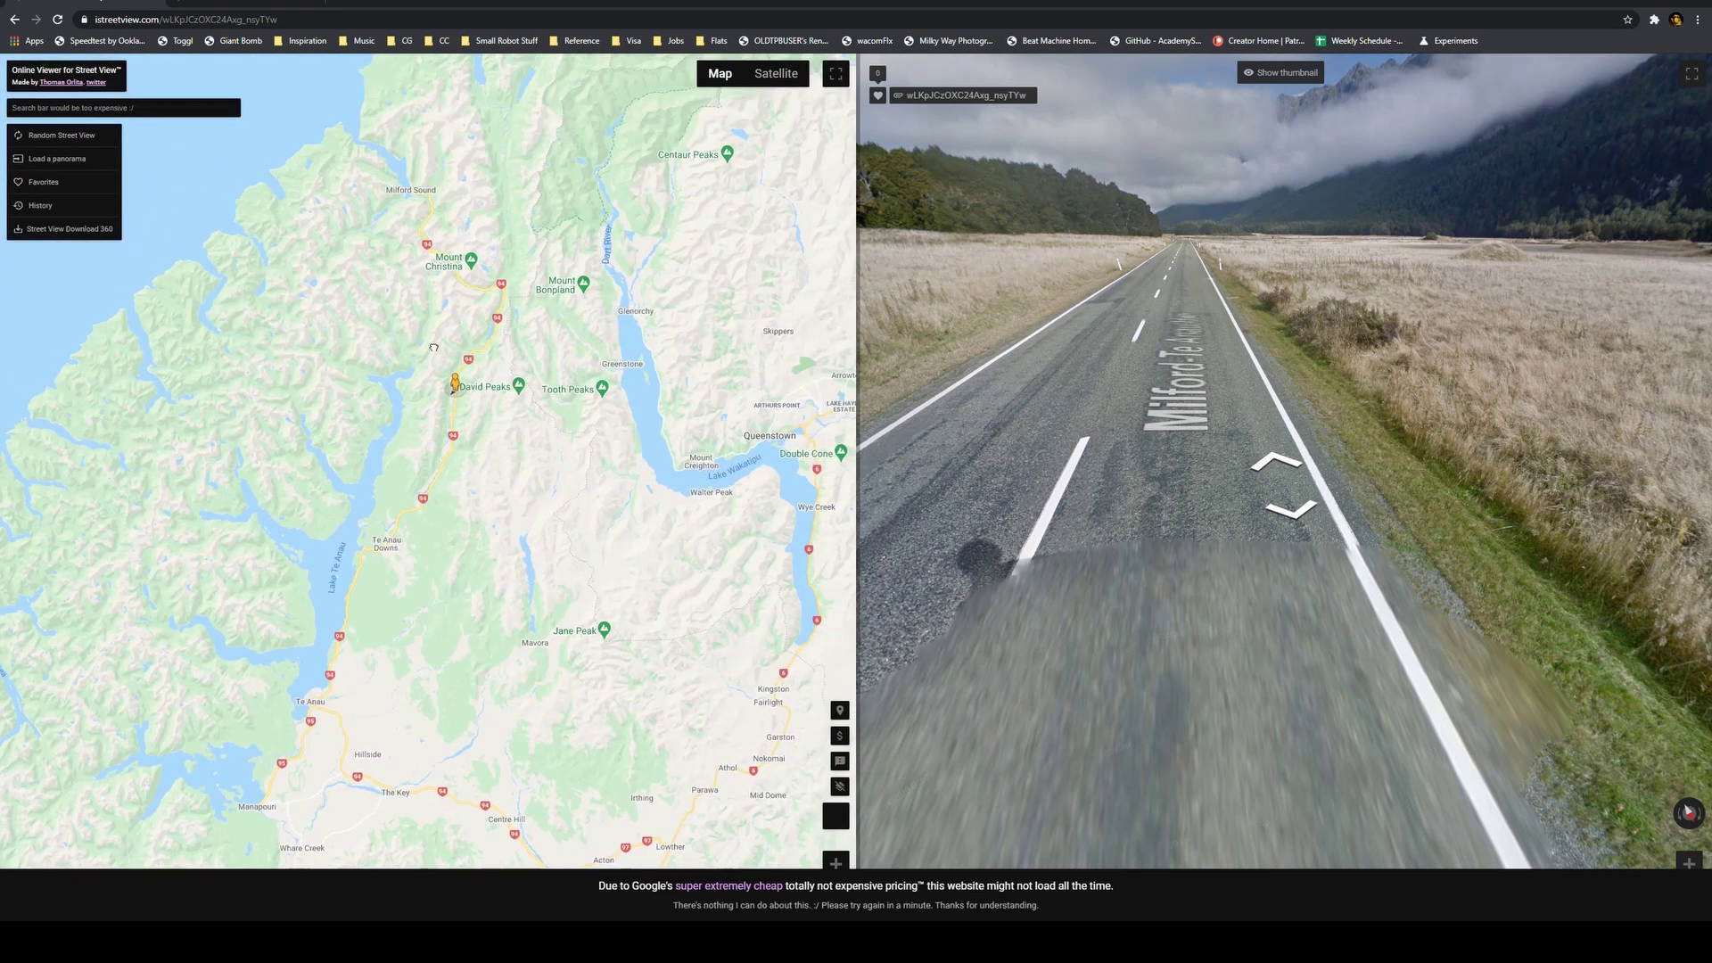
mouse_move(398, 575)
left_mouse_down()
mouse_move(486, 365)
mouse_move(387, 546)
left_mouse_up()
left_click_drag(444, 366, 825, 375)
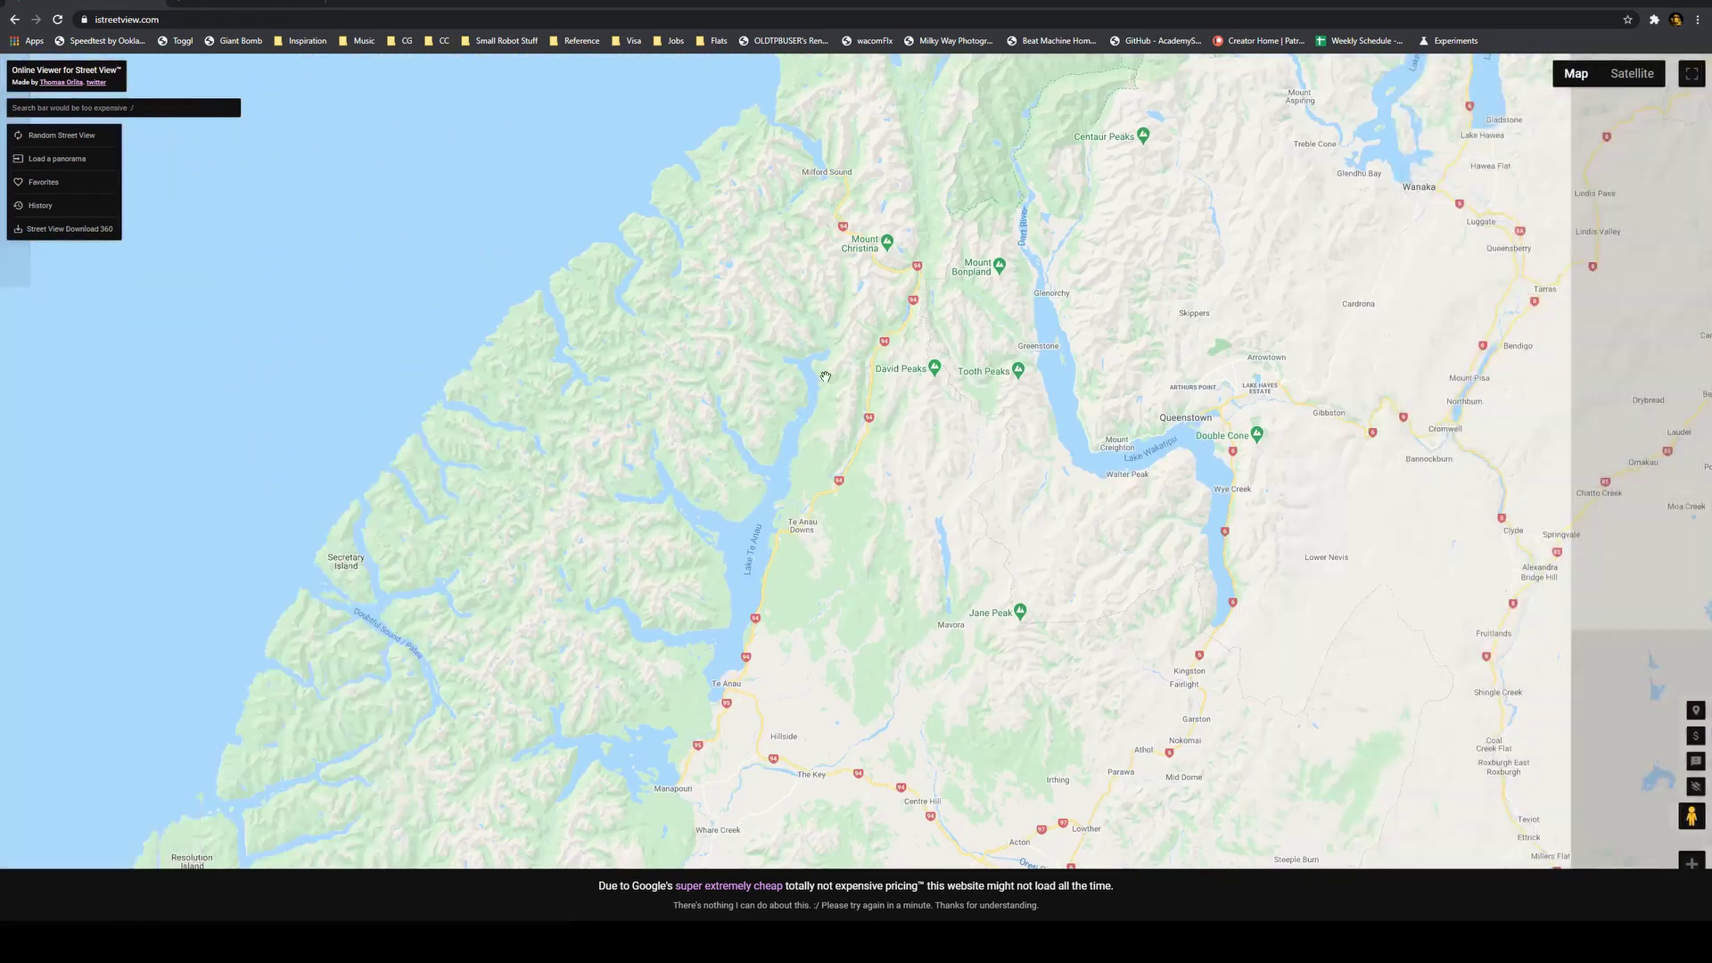
scroll(825, 377, "up", 2)
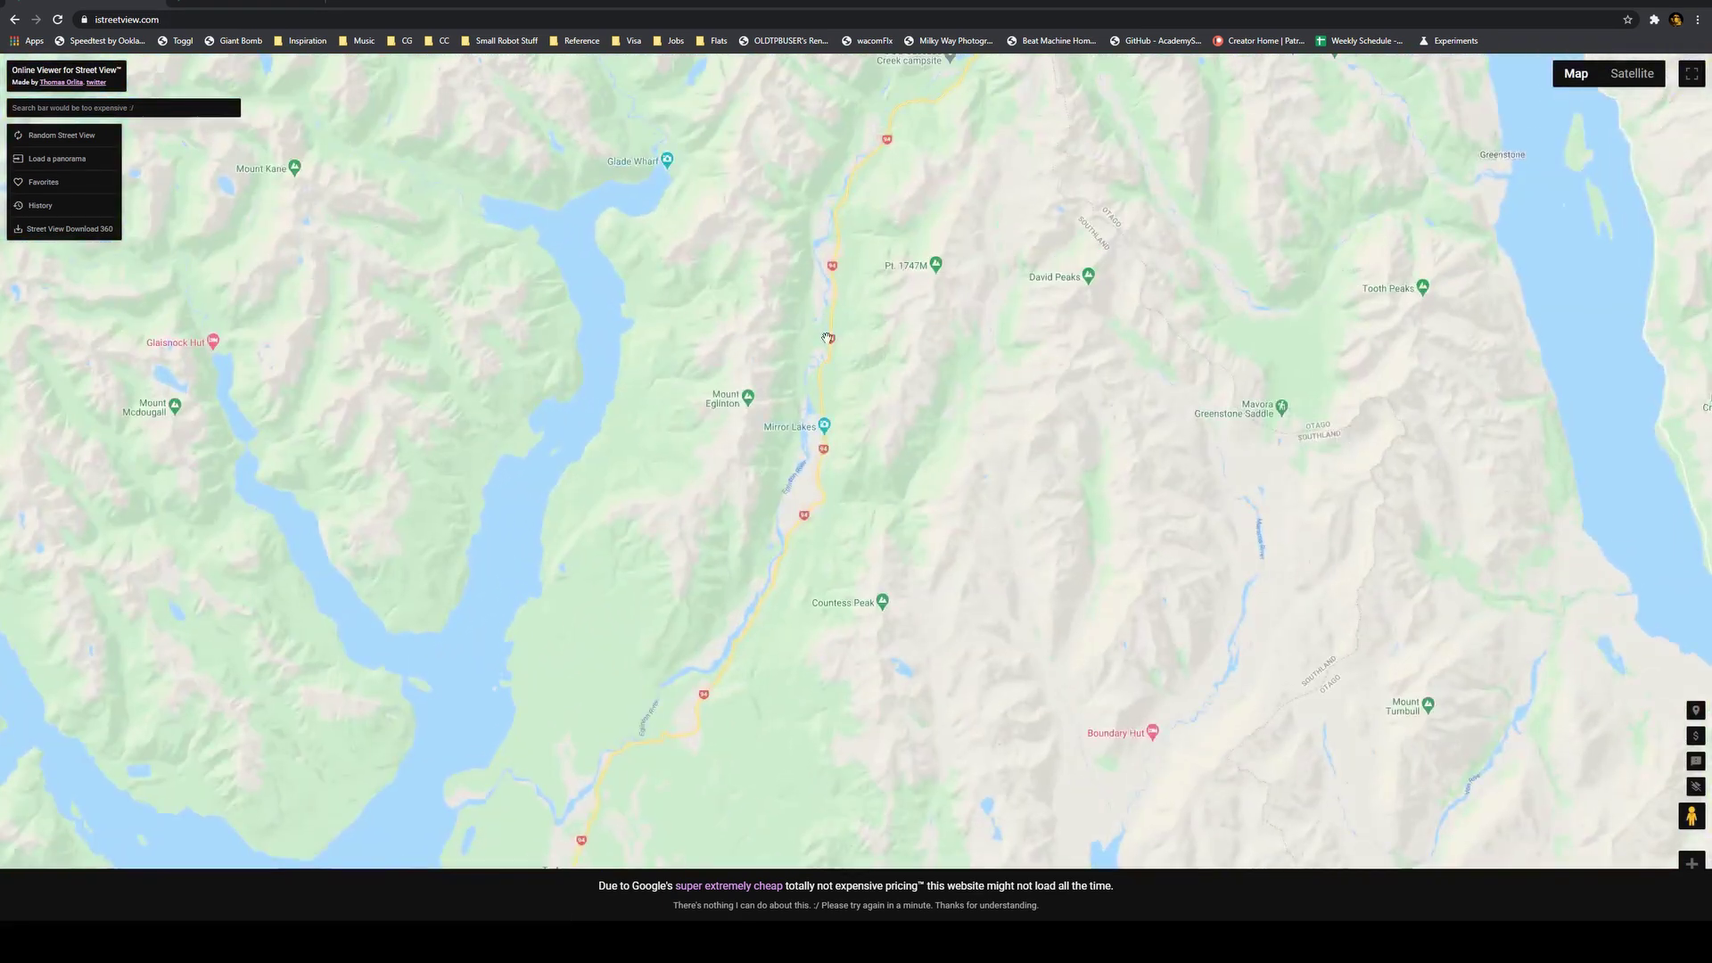
left_click_drag(860, 344, 831, 536)
left_click_drag(819, 599, 842, 517)
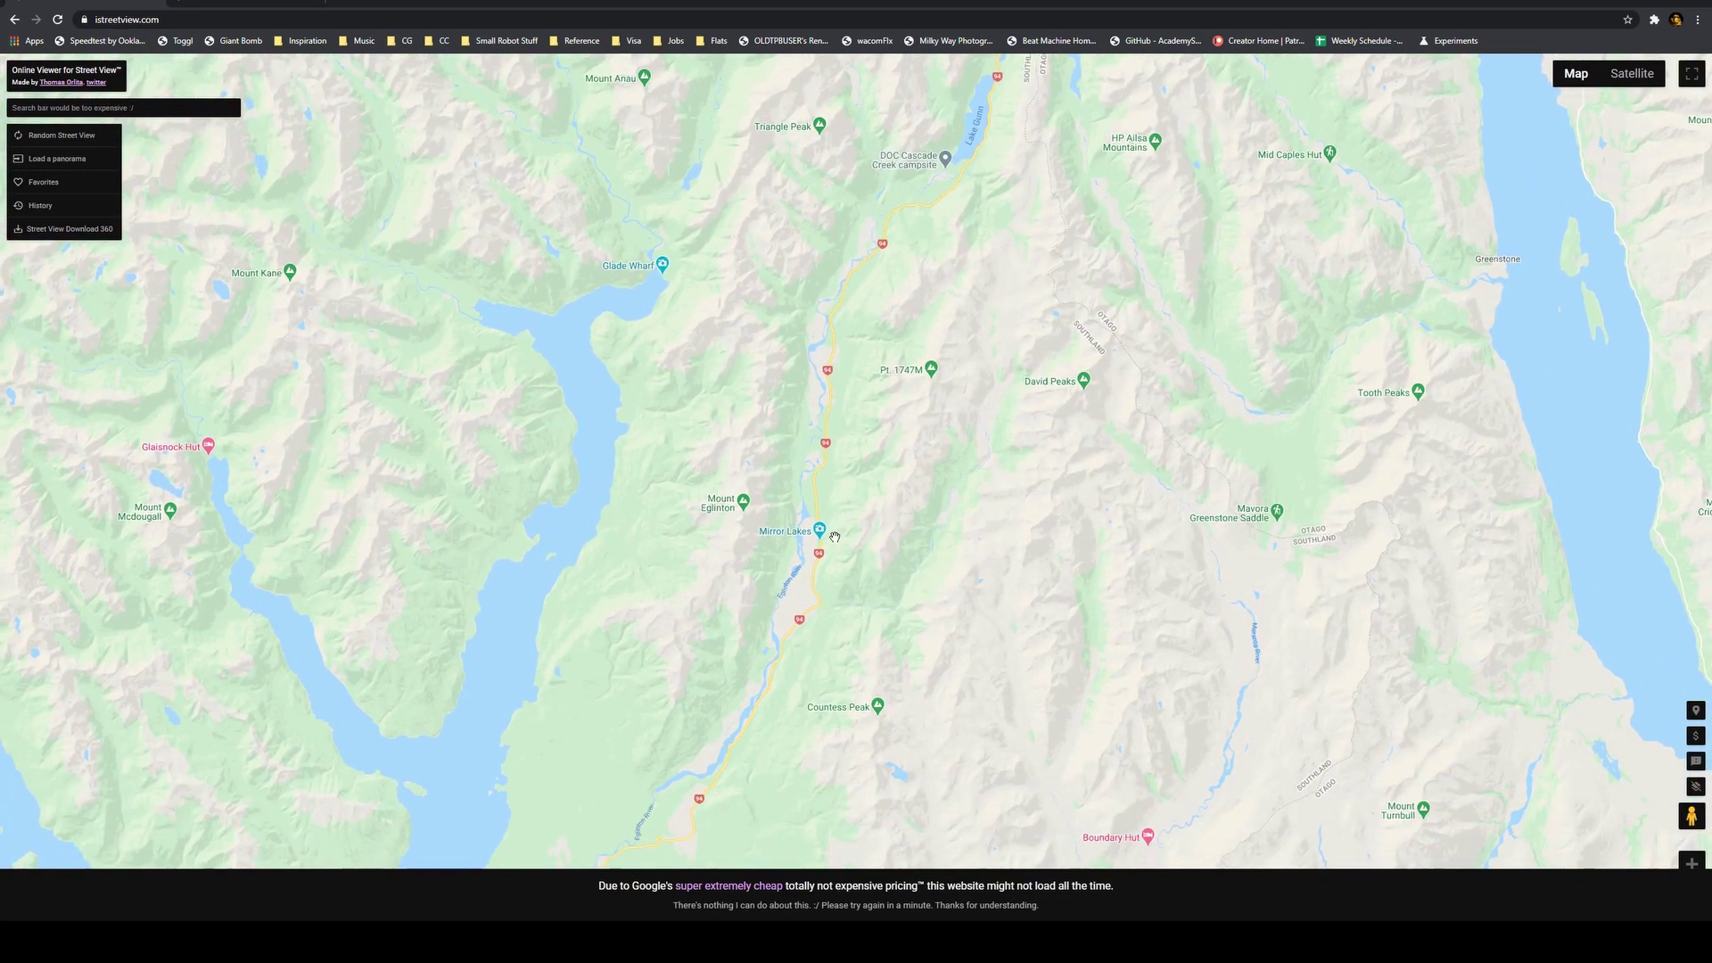
Follow the Milford road to the Eglinton River and drop the pegman on highway 94
scroll(1106, 350, "up", 4)
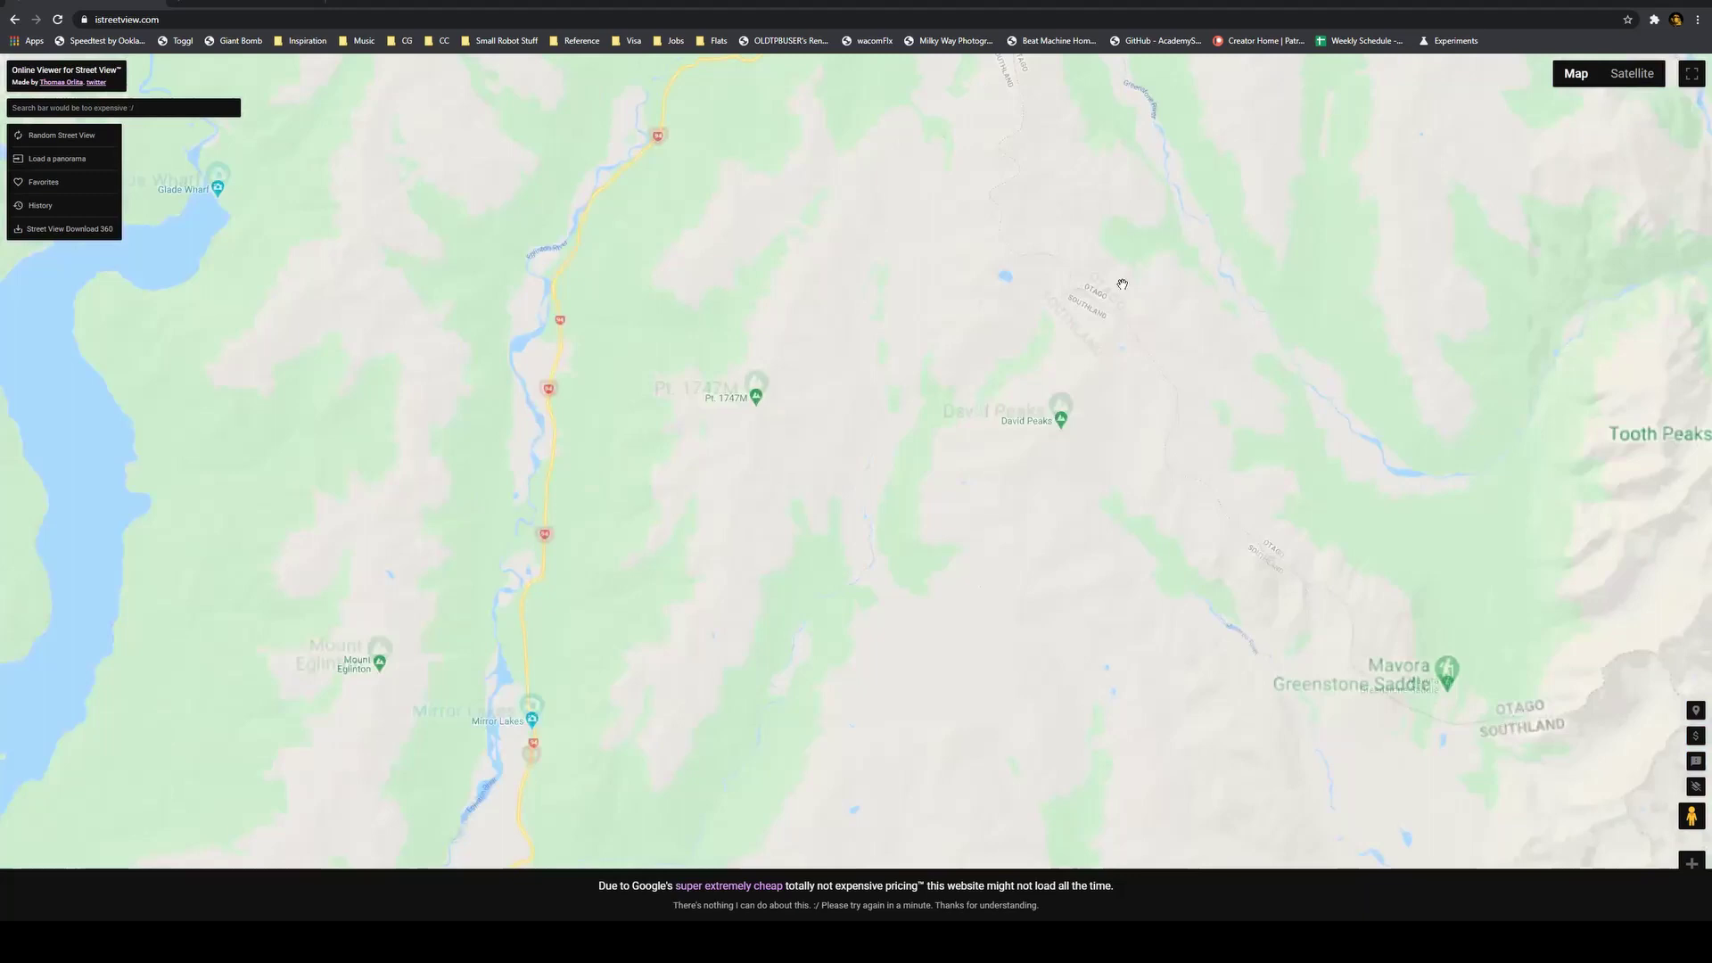
left_click_drag(888, 205, 1120, 599)
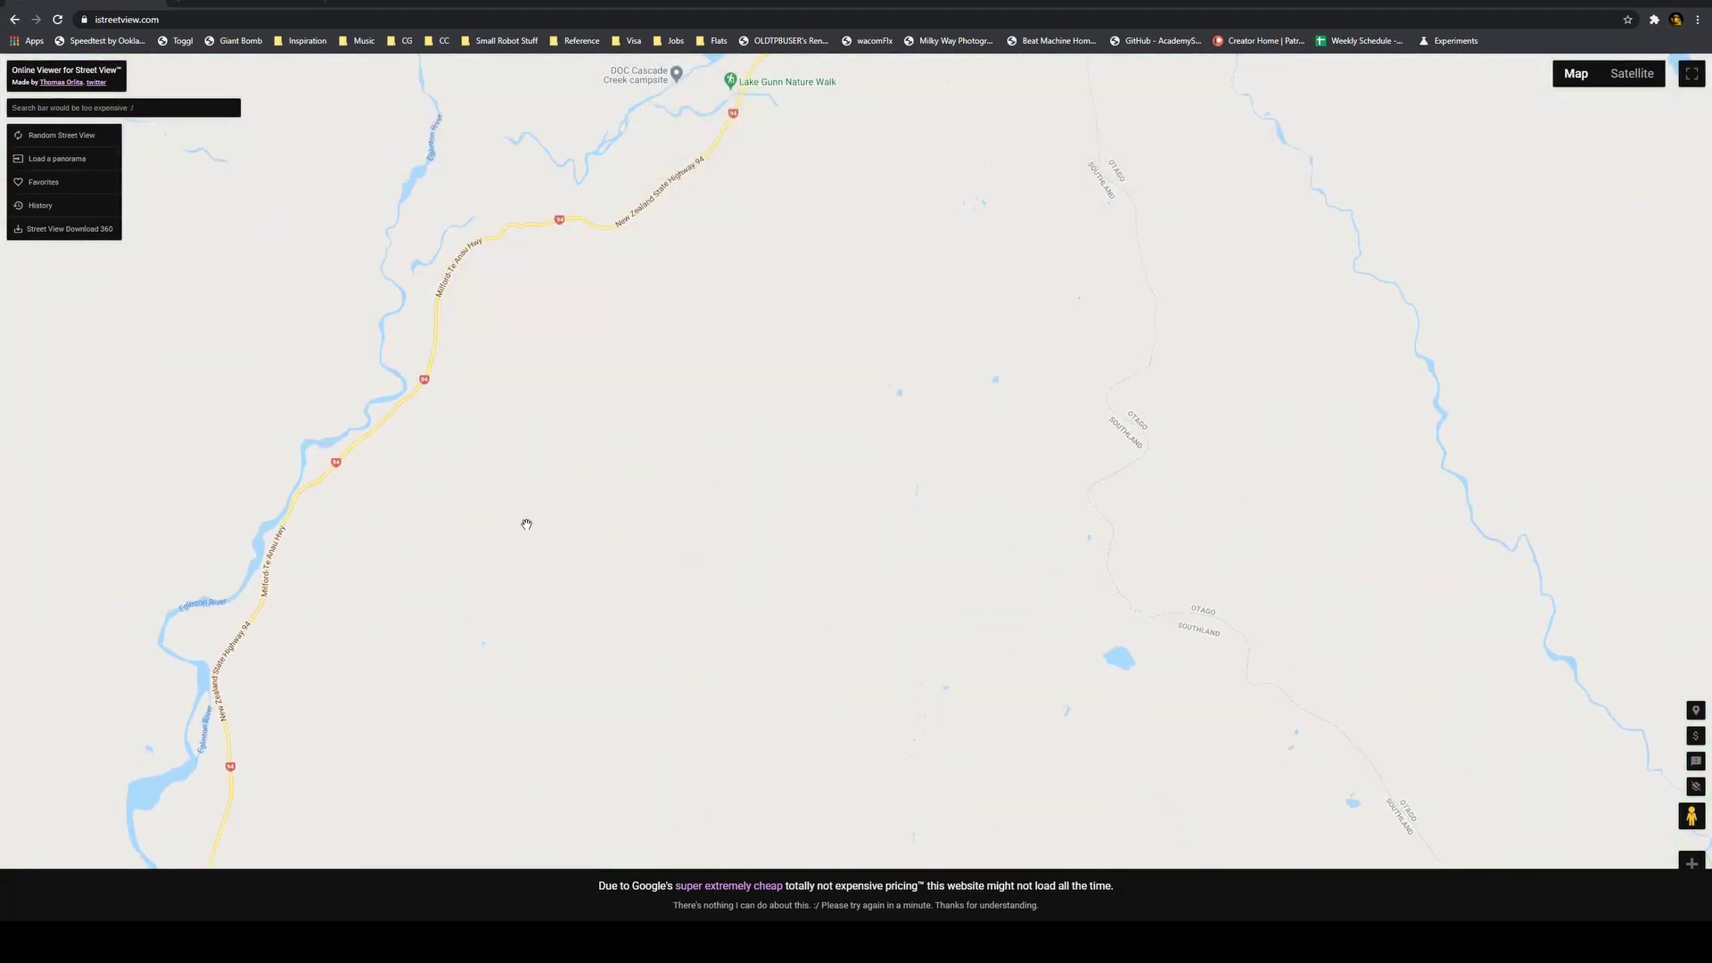
left_click_drag(542, 472, 610, 573)
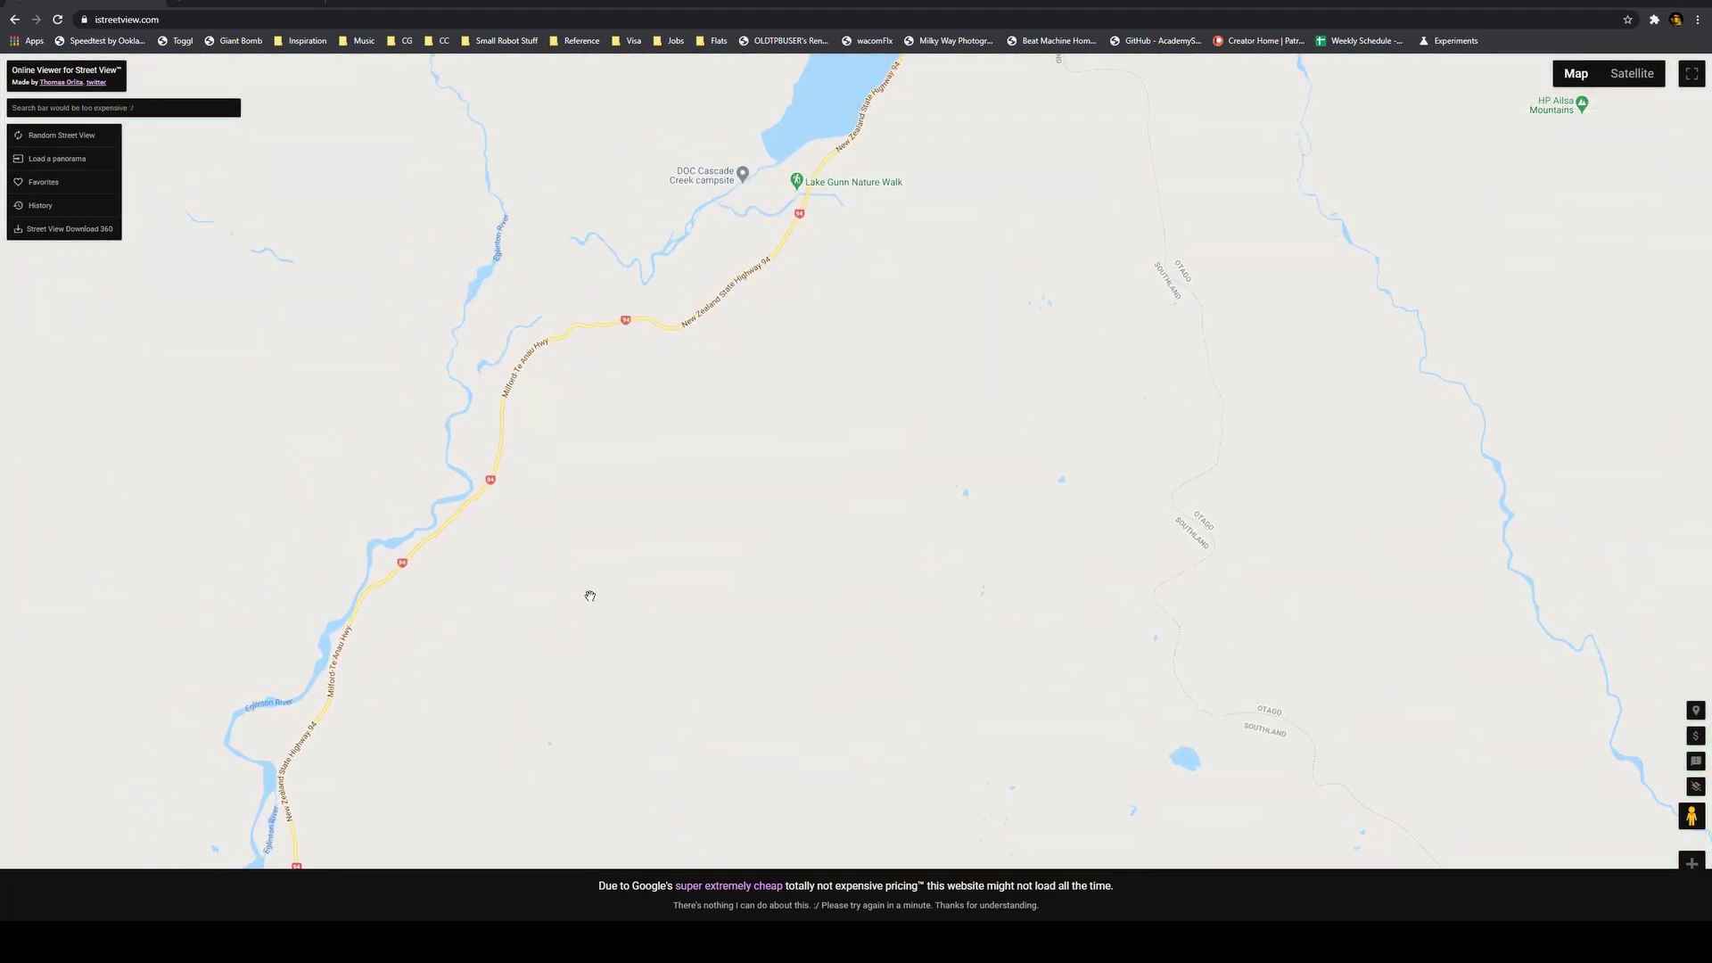
left_click_drag(584, 629, 714, 550)
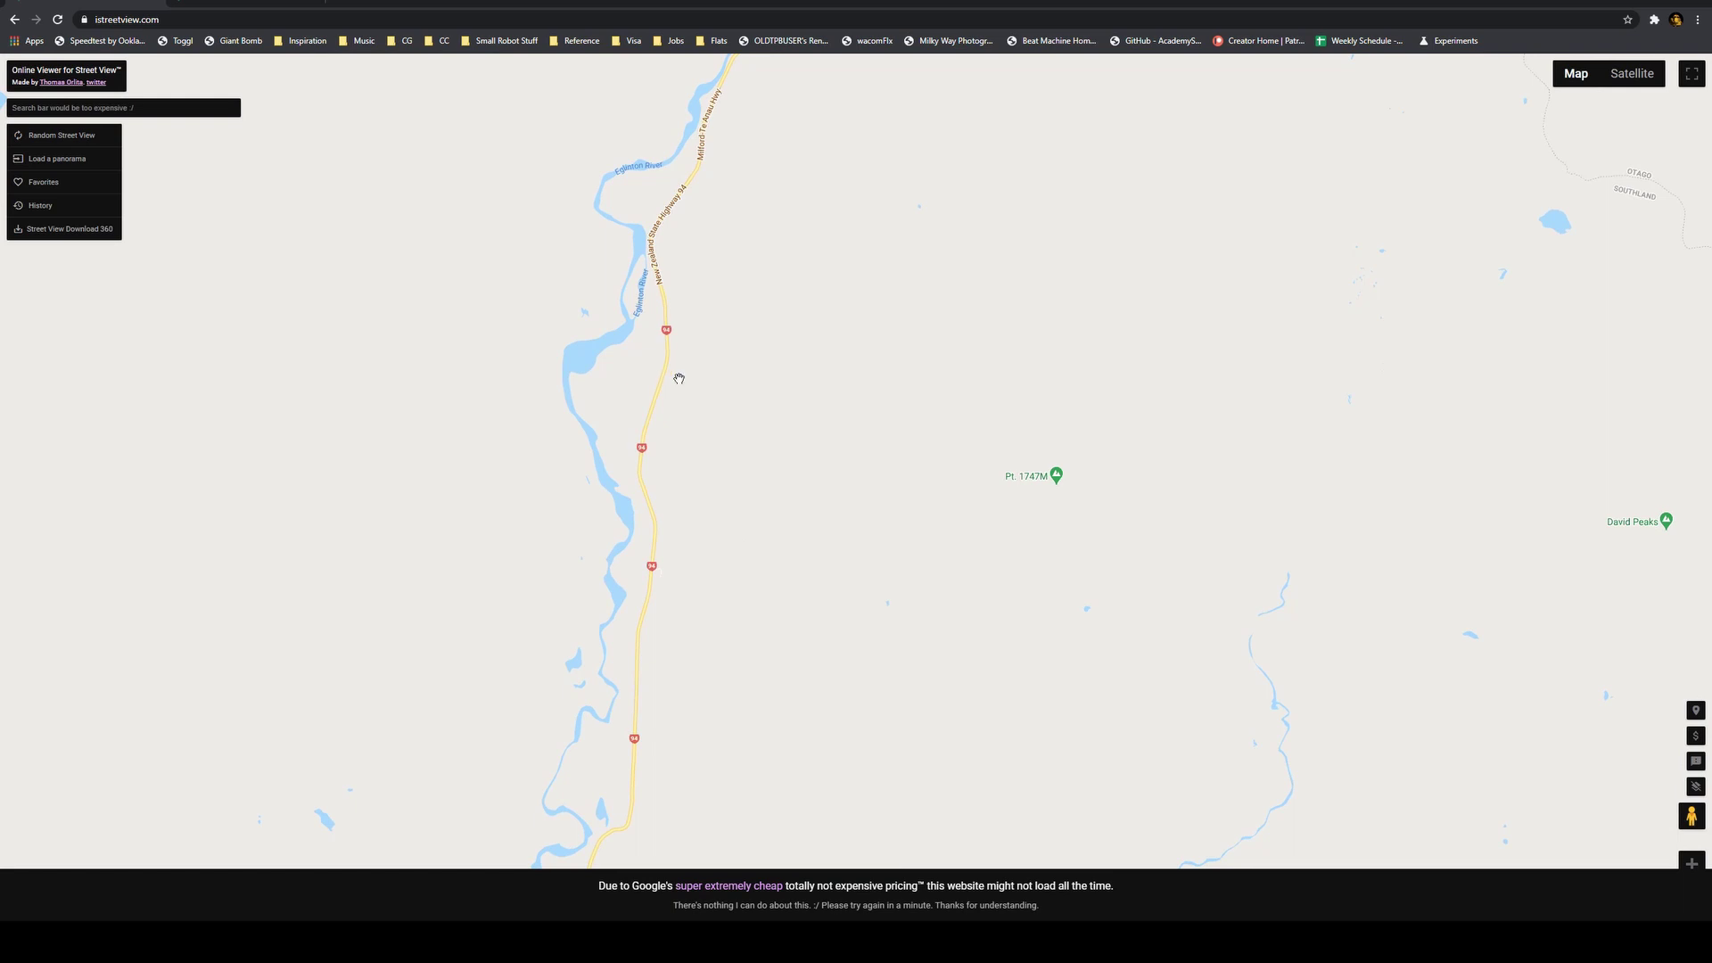
left_click_drag(679, 379, 725, 433)
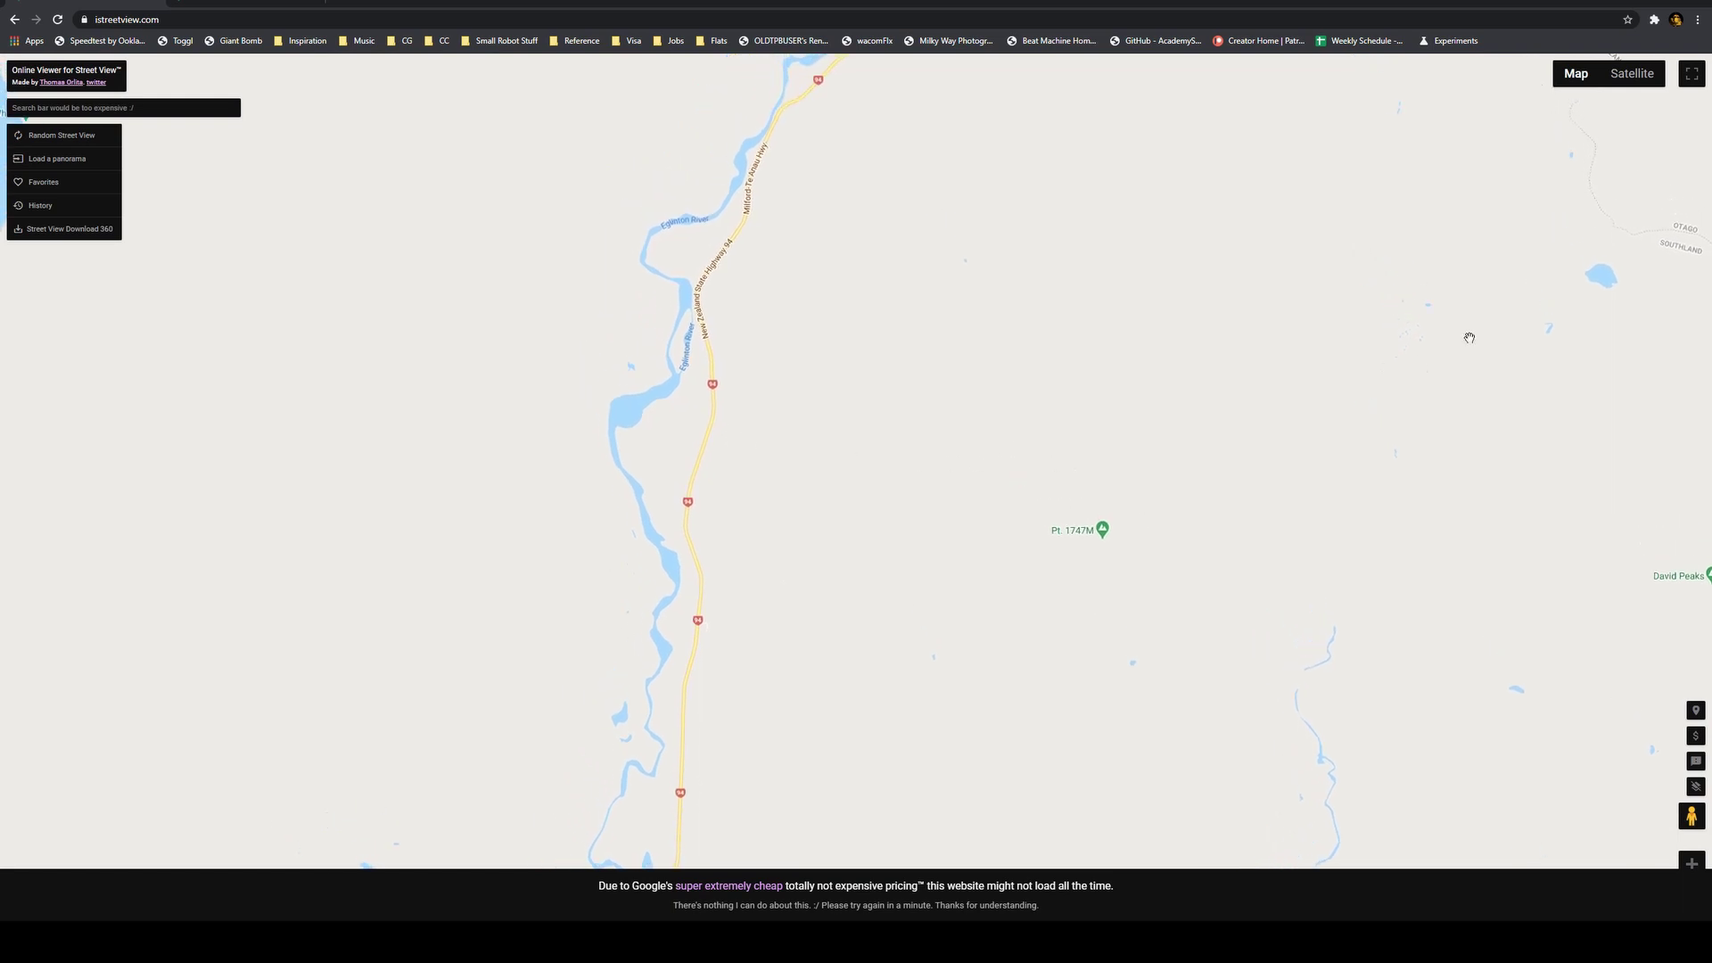
left_click_drag(1682, 822, 710, 393)
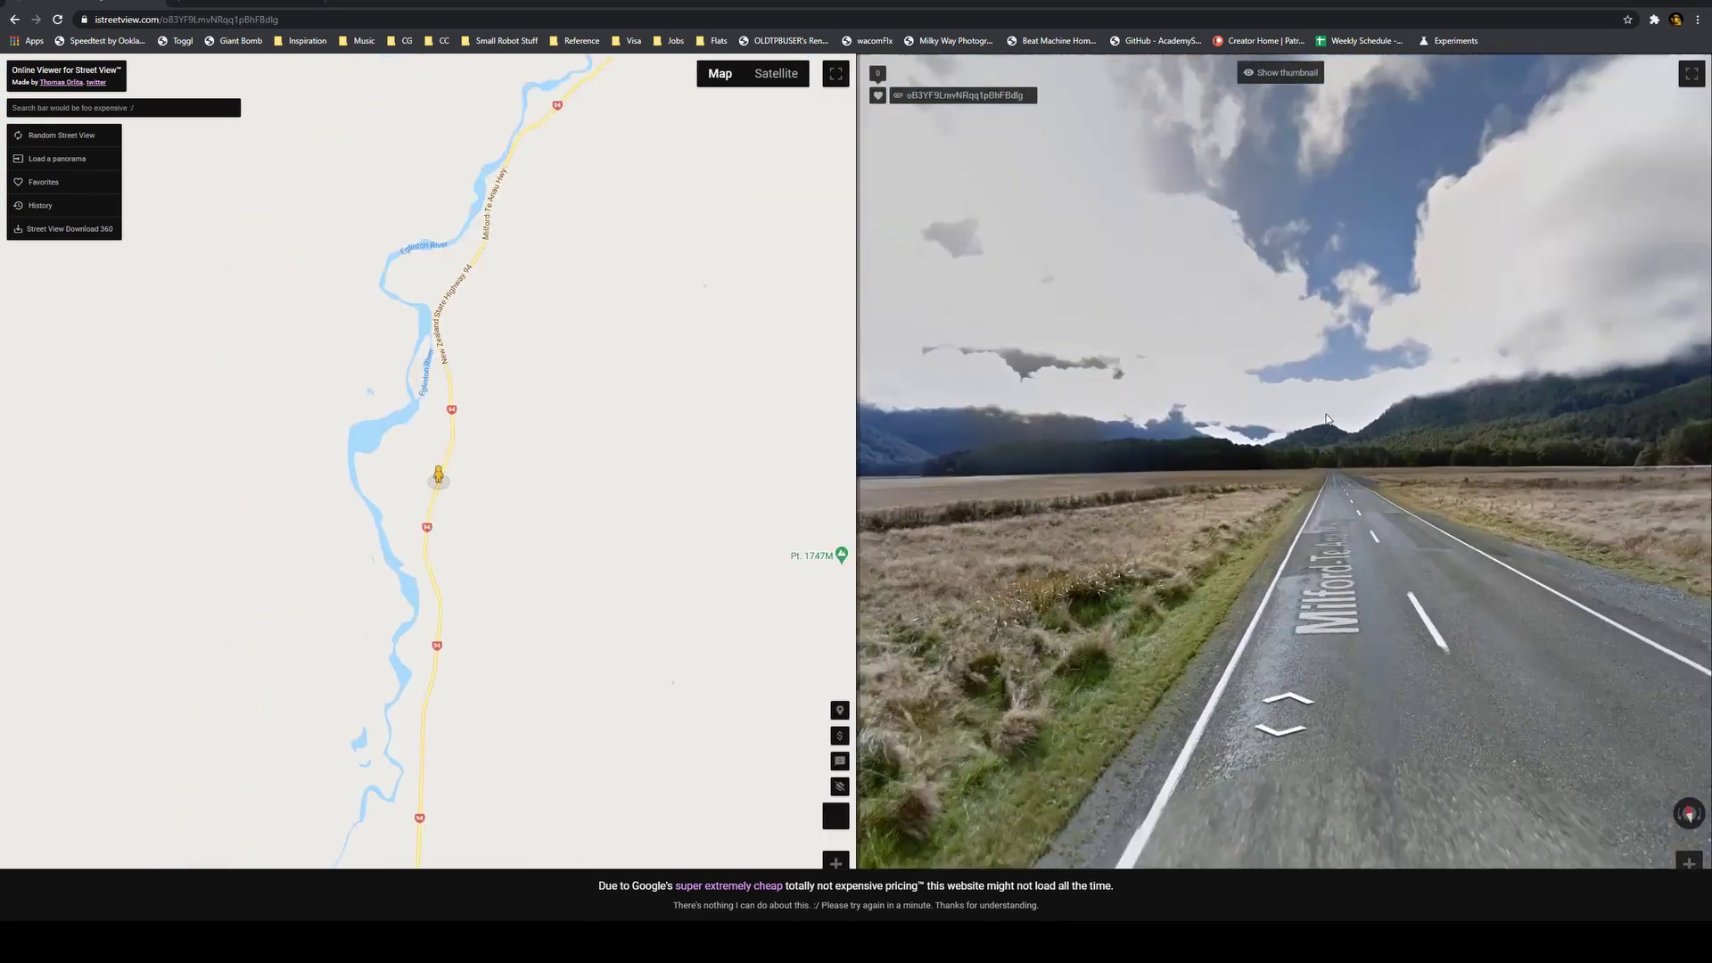
Turn the Eglinton River panorama to face straight down the highway toward the cloud-capped hills
left_click_drag(1057, 423, 1329, 242)
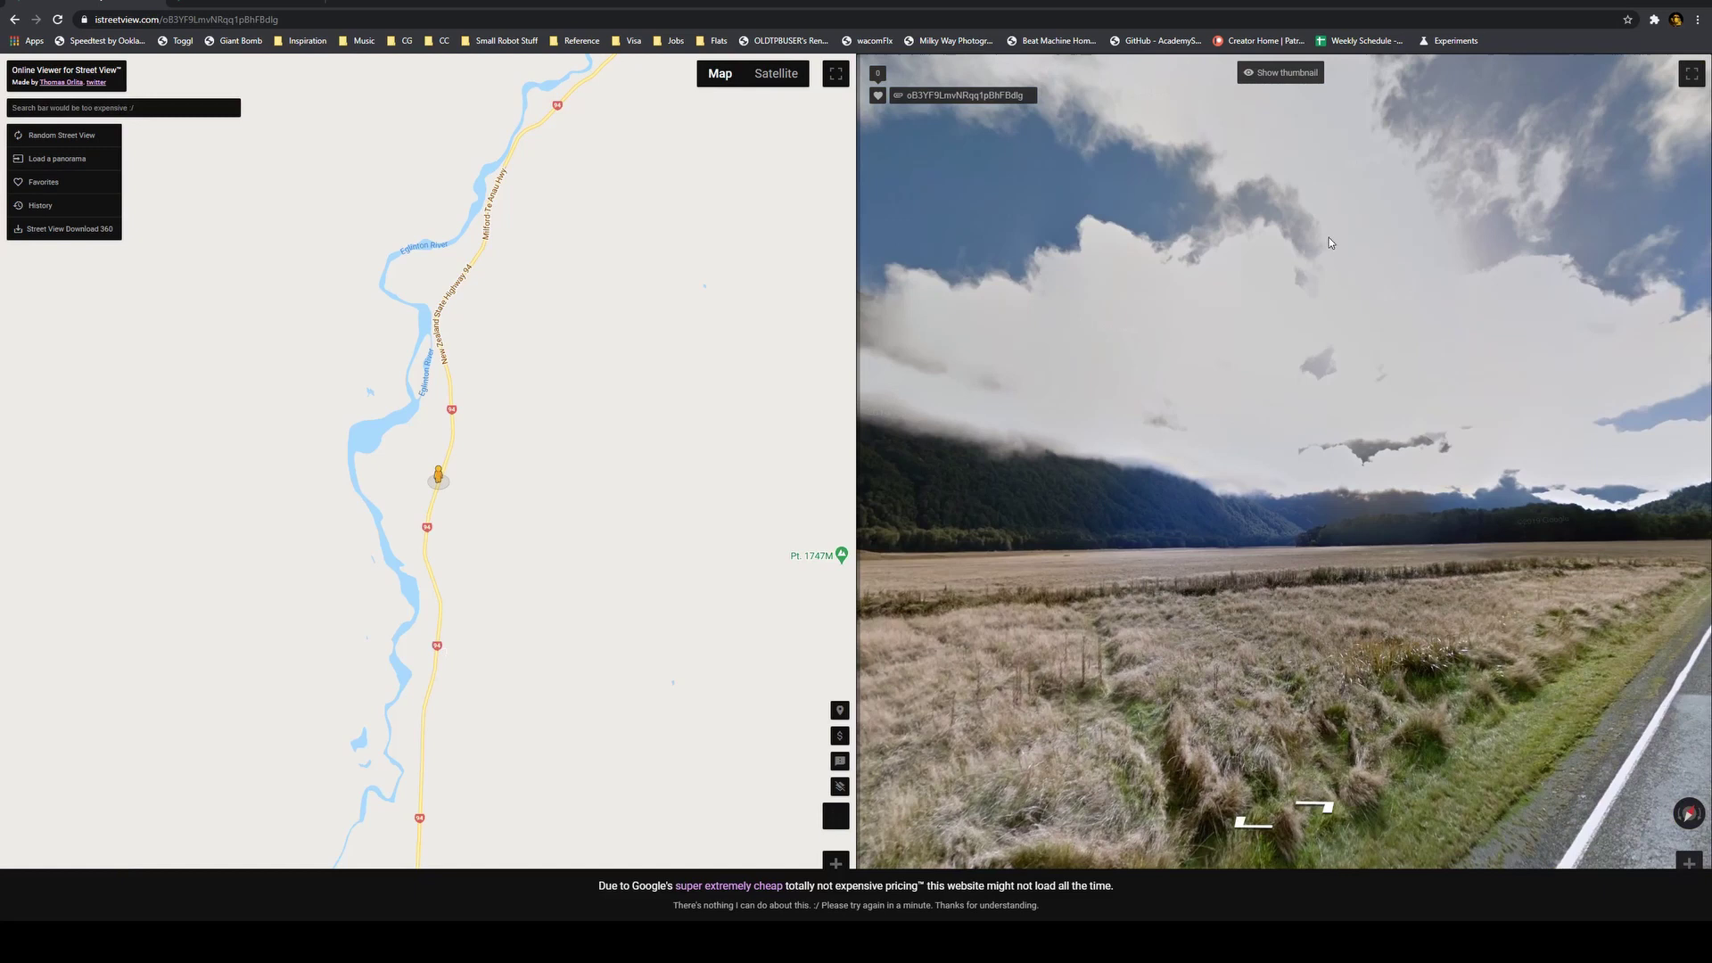
left_click_drag(1348, 397, 1268, 298)
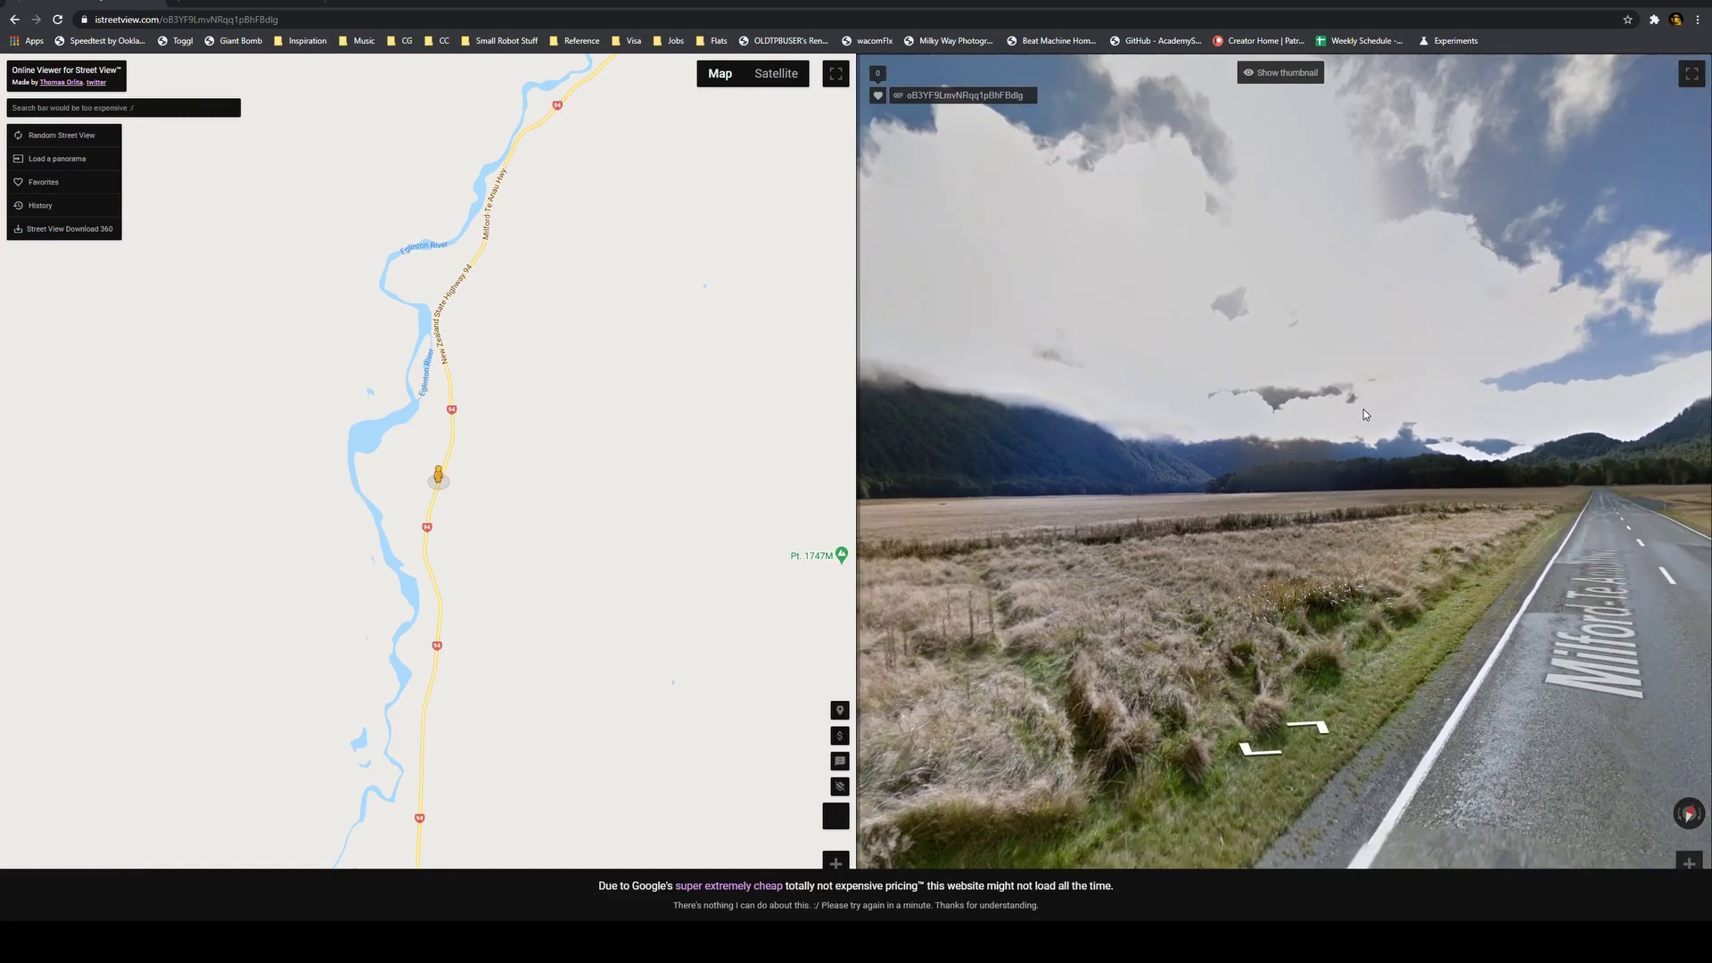
left_click_drag(1363, 413, 1155, 414)
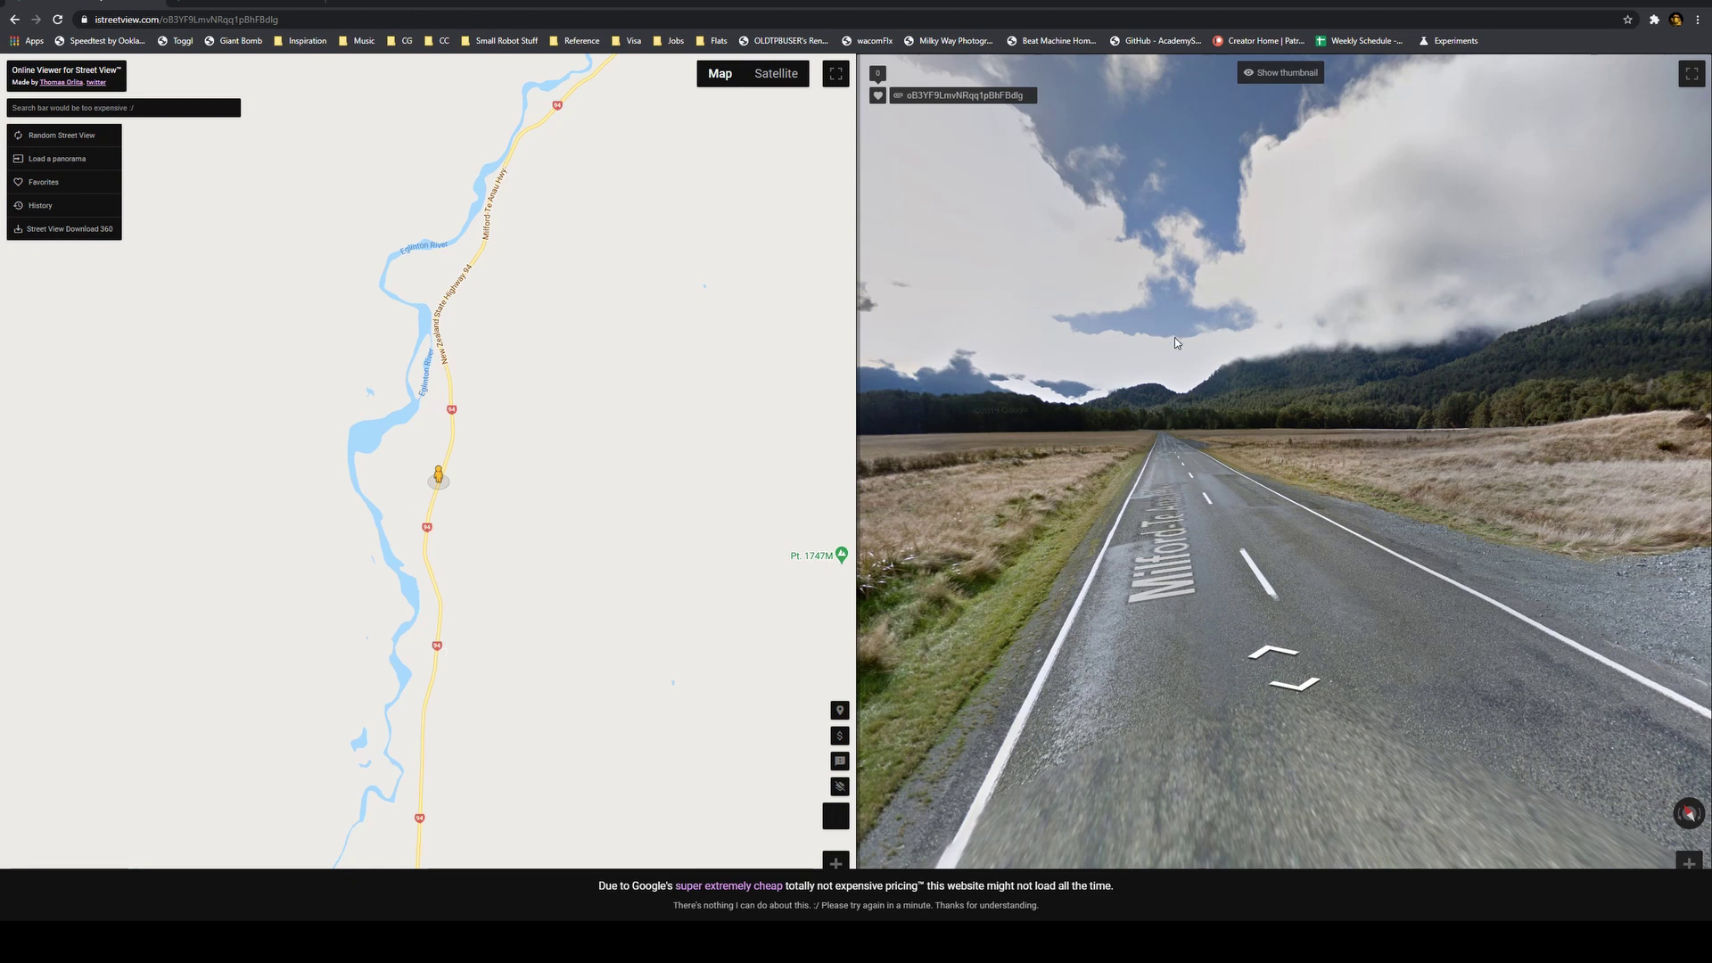
left_click_drag(1640, 431, 1246, 413)
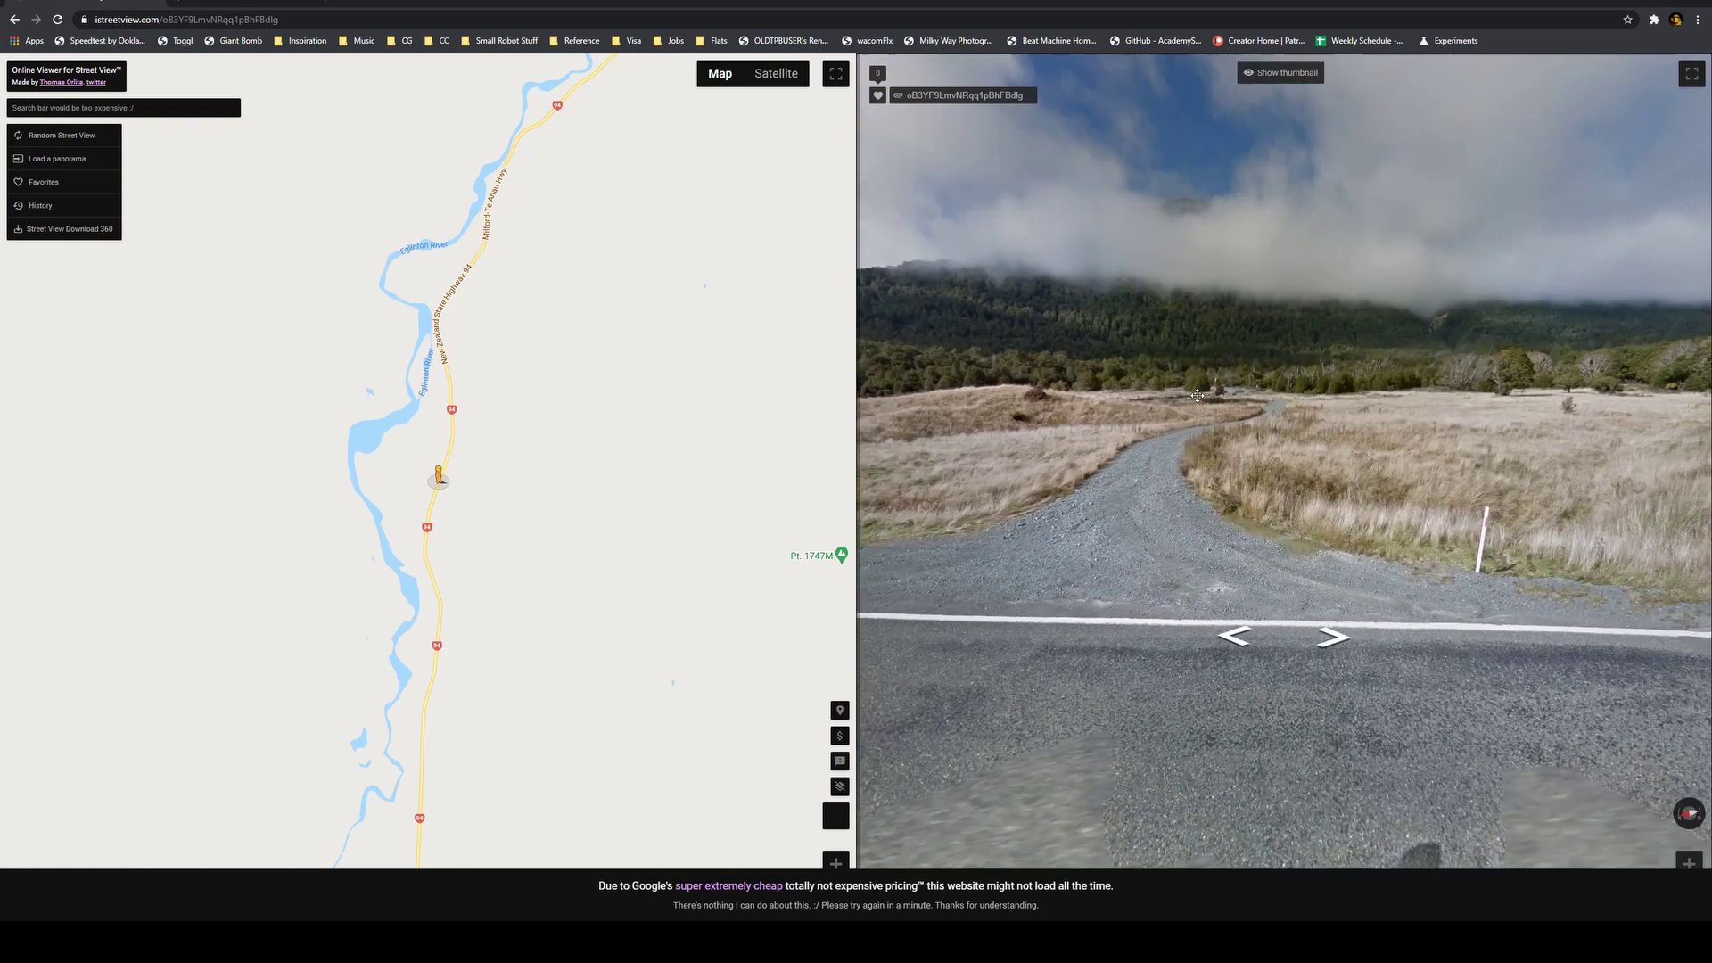
left_click_drag(1379, 375, 1444, 381)
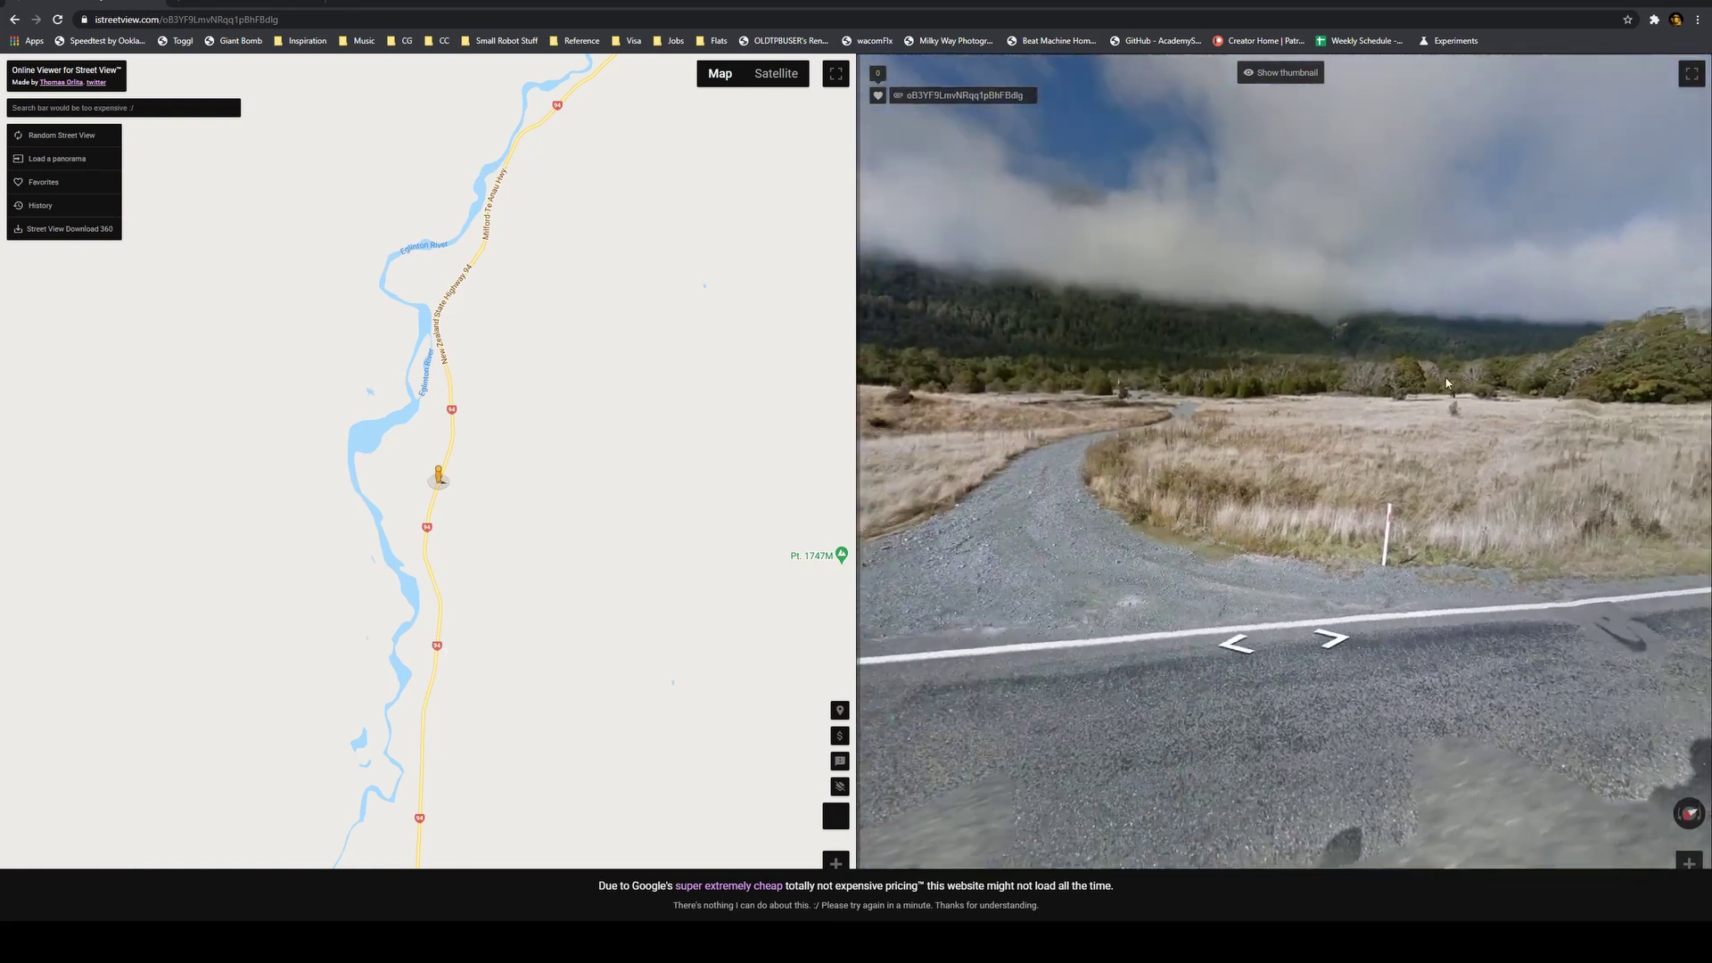
left_click_drag(1072, 364, 1237, 408)
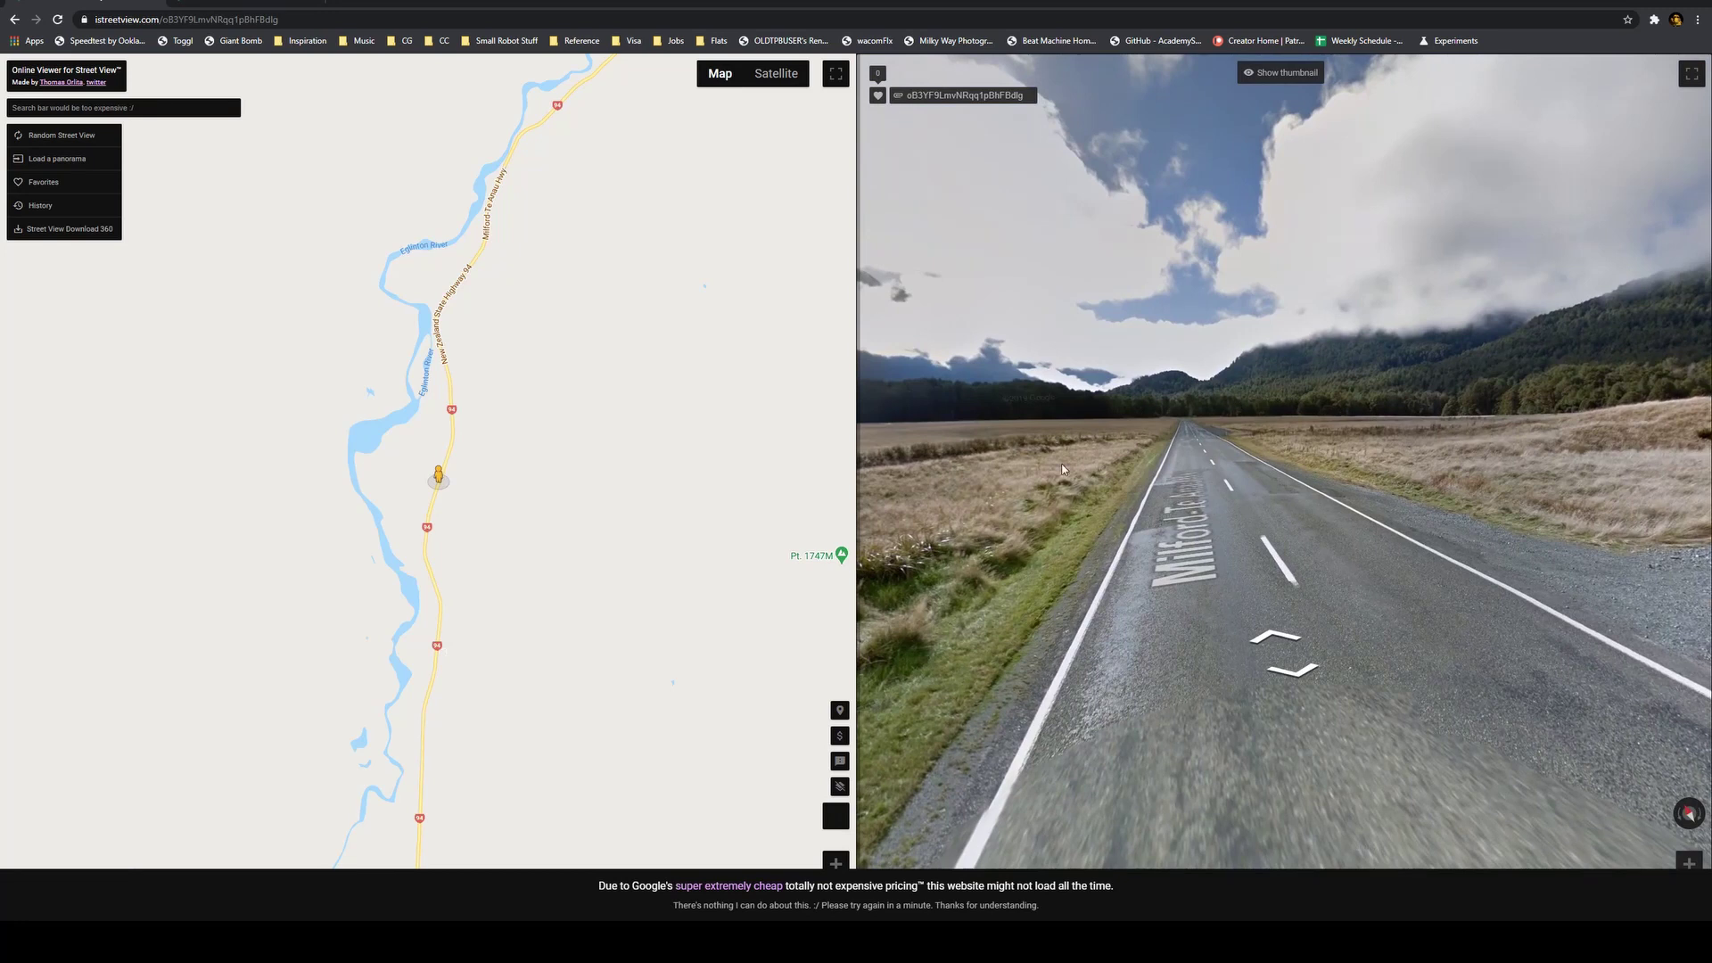
left_click_drag(1062, 470, 1217, 344)
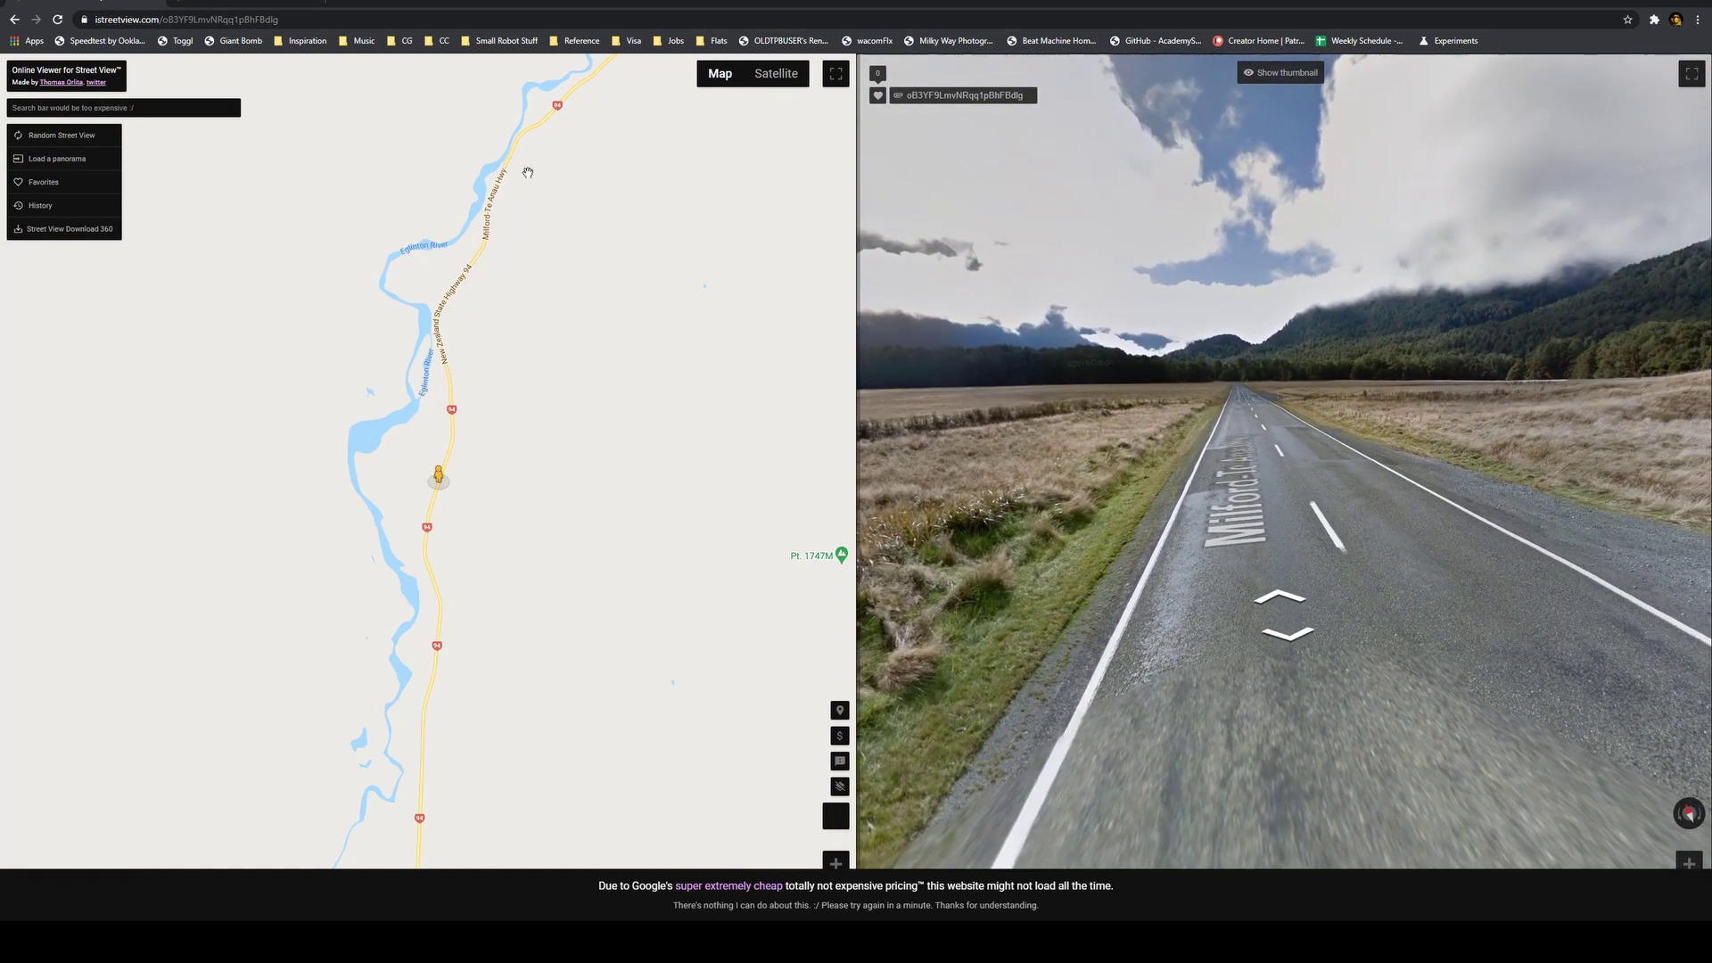
Copy the panorama ID and paste it into Street View Download 360's Panorama ID field
left_click(929, 98)
key("ctrl+c")
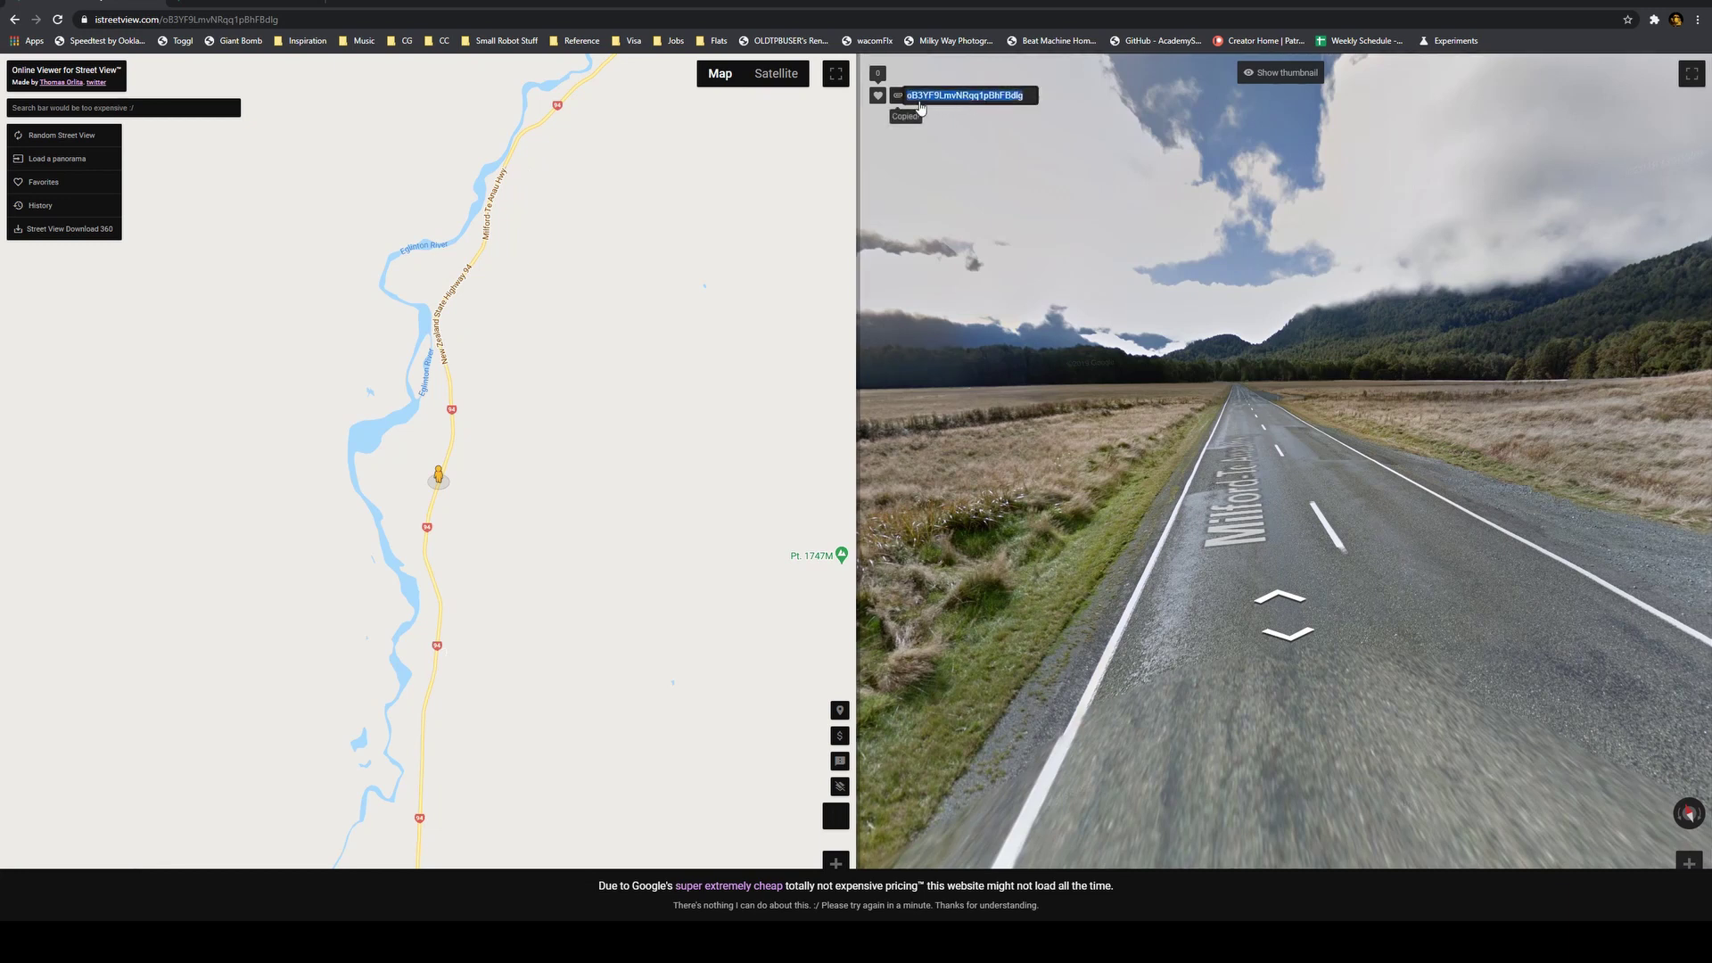
key("alt+Tab")
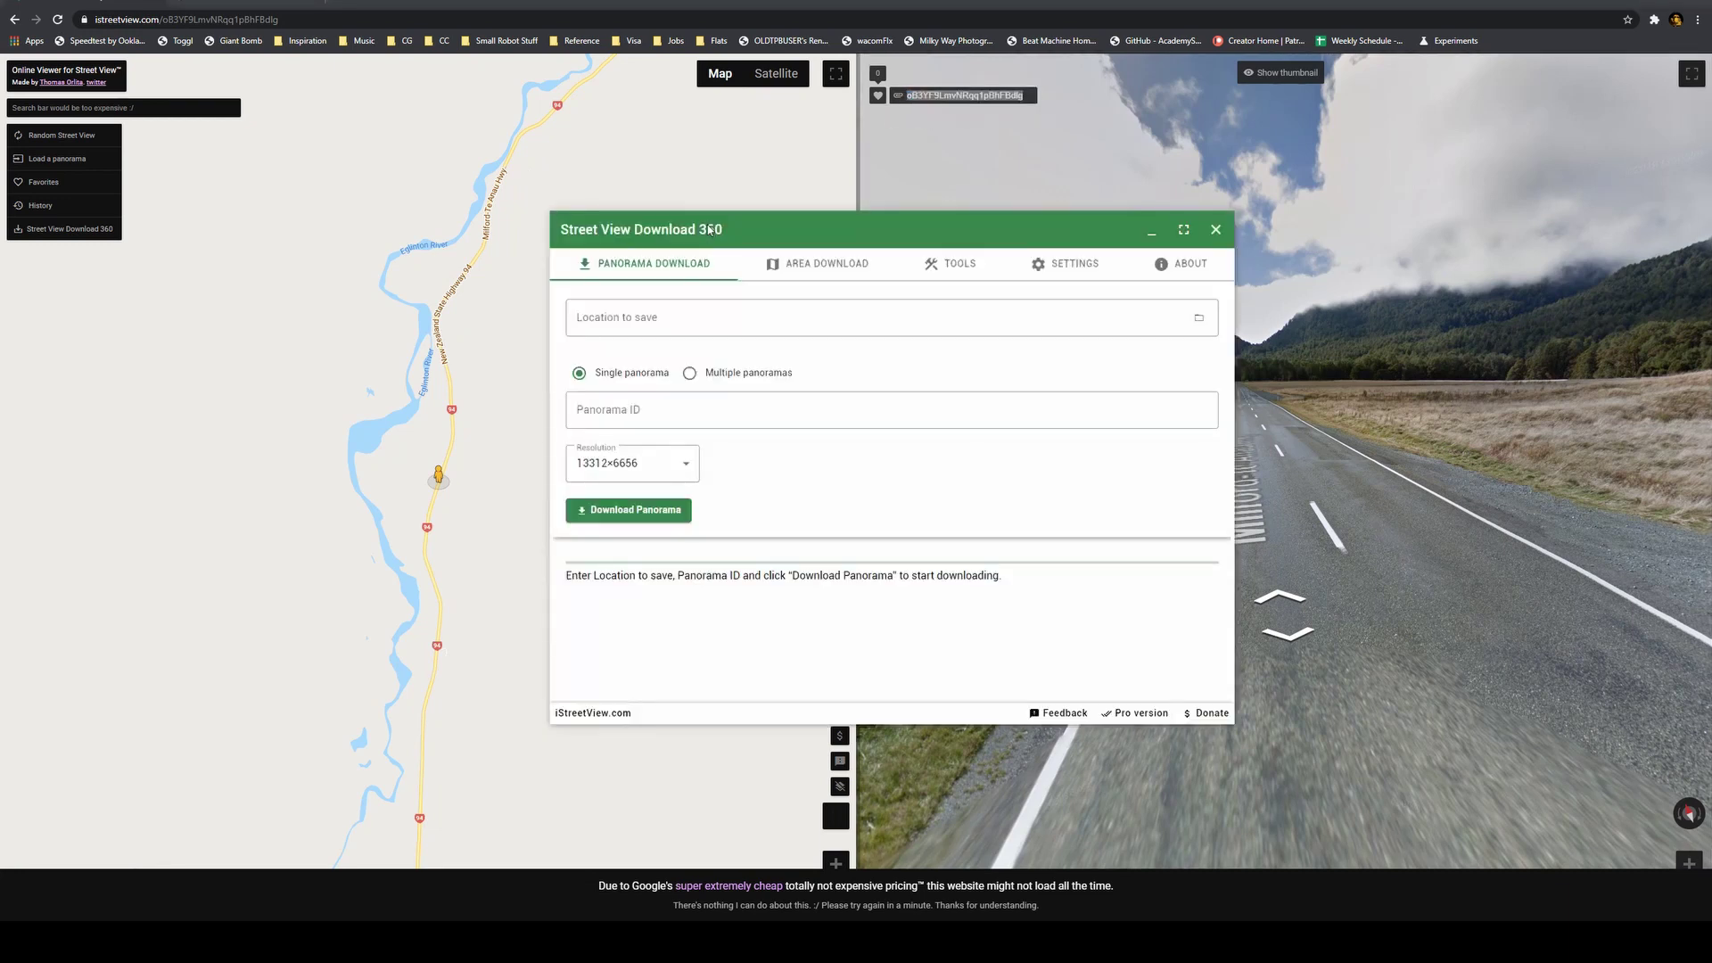
left_click(632, 413)
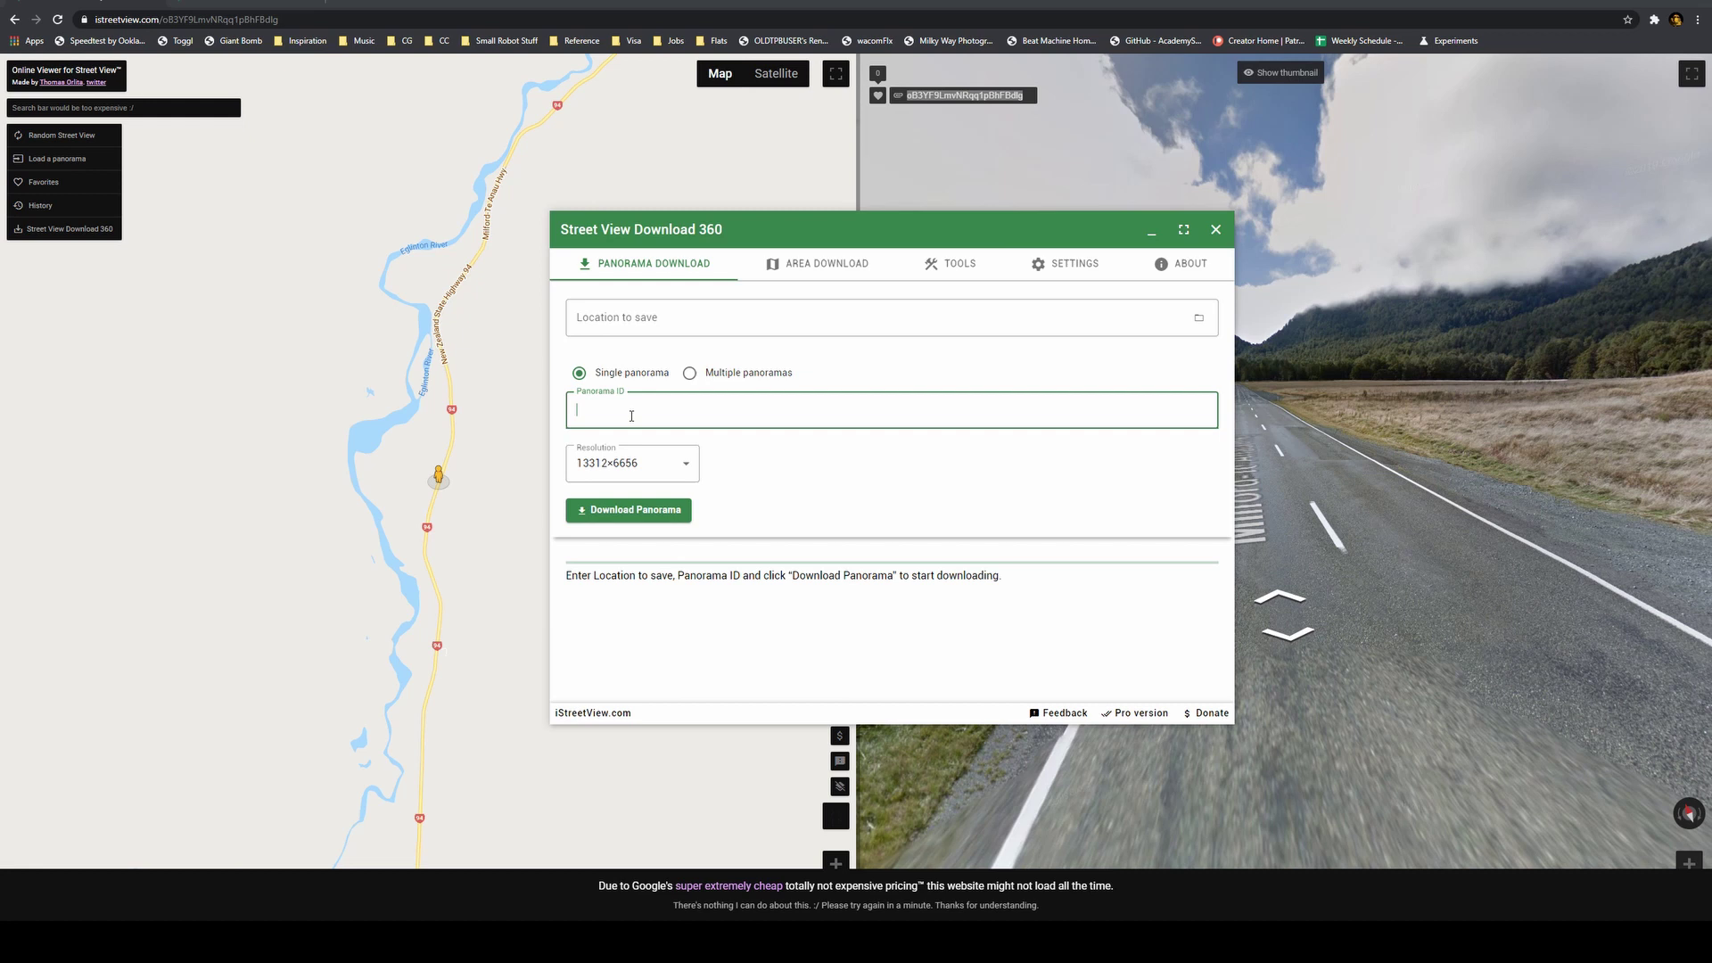
right_click(630, 416)
left_click(660, 459)
Save to the milford_teAnau file on the Desktop and download the 13312×6656 panorama
left_click(1198, 317)
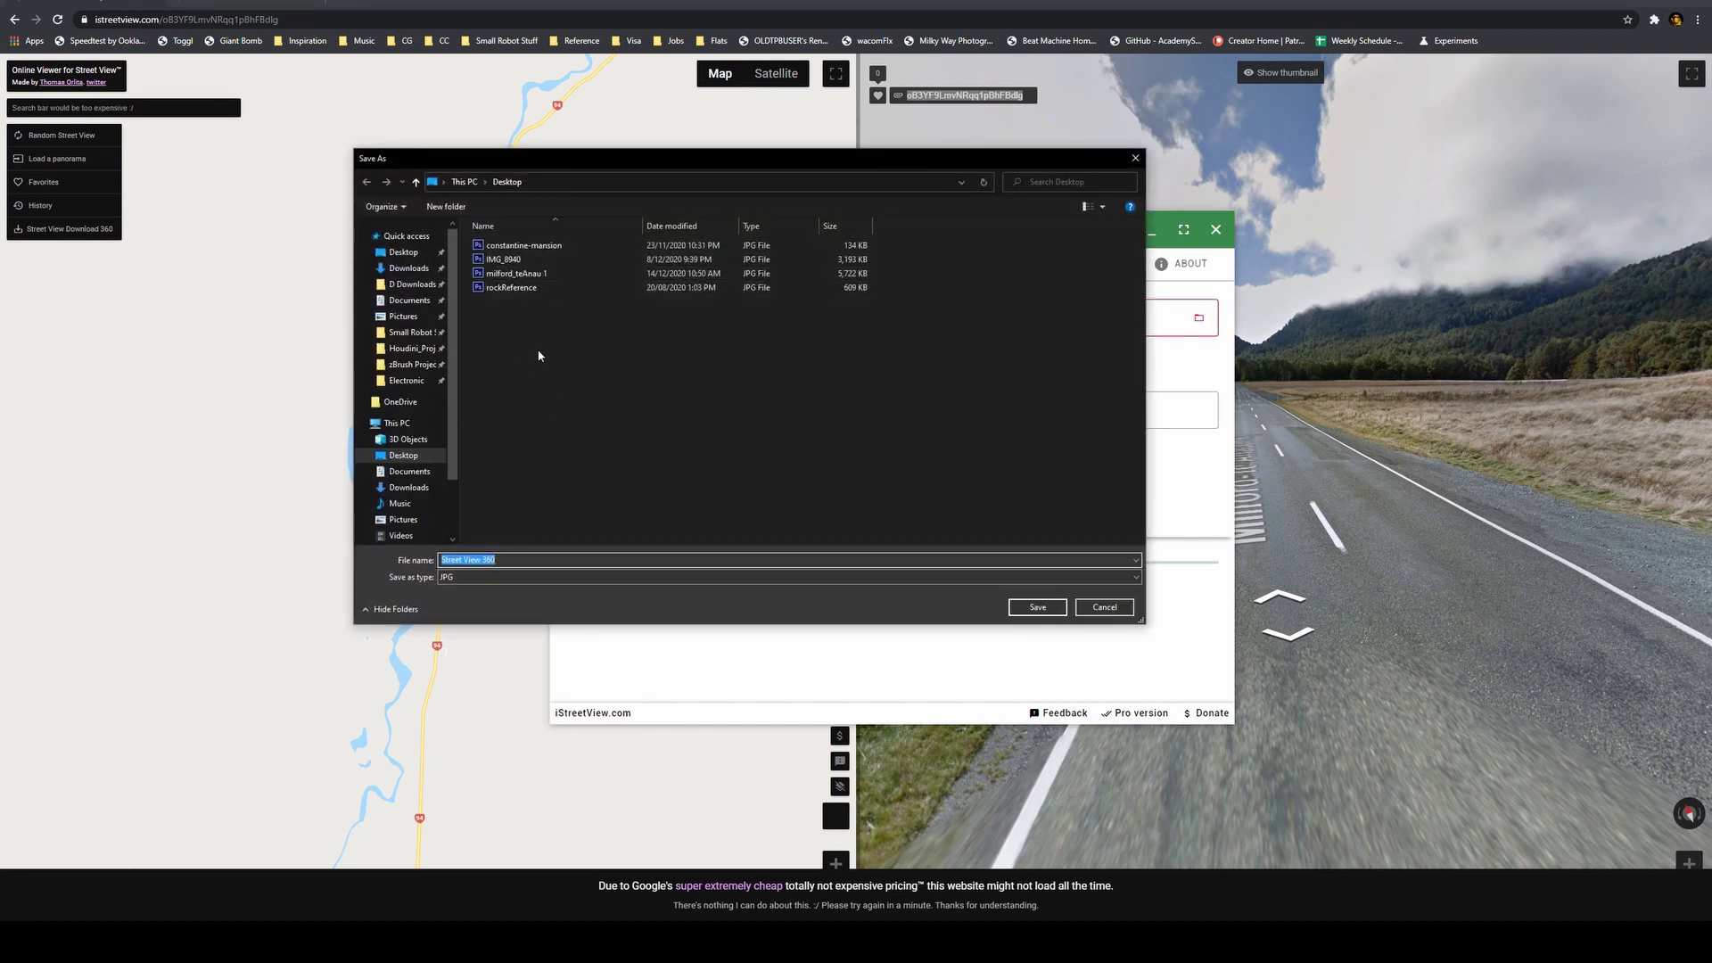
double_click(535, 274)
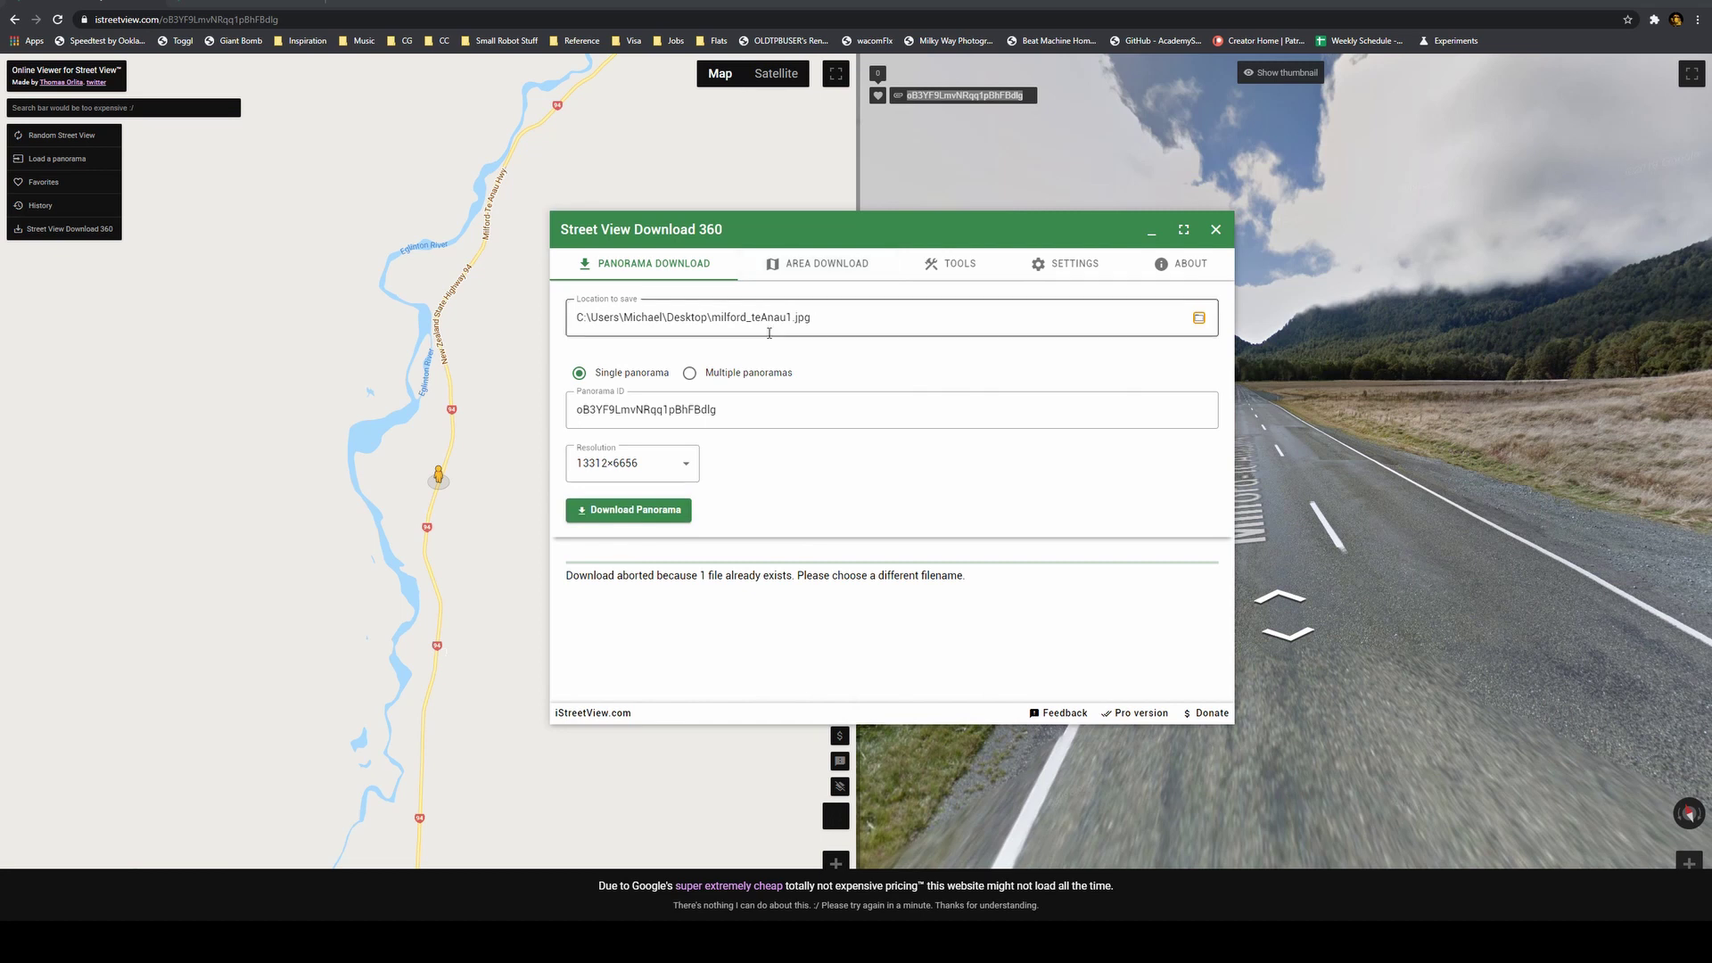
left_click(676, 511)
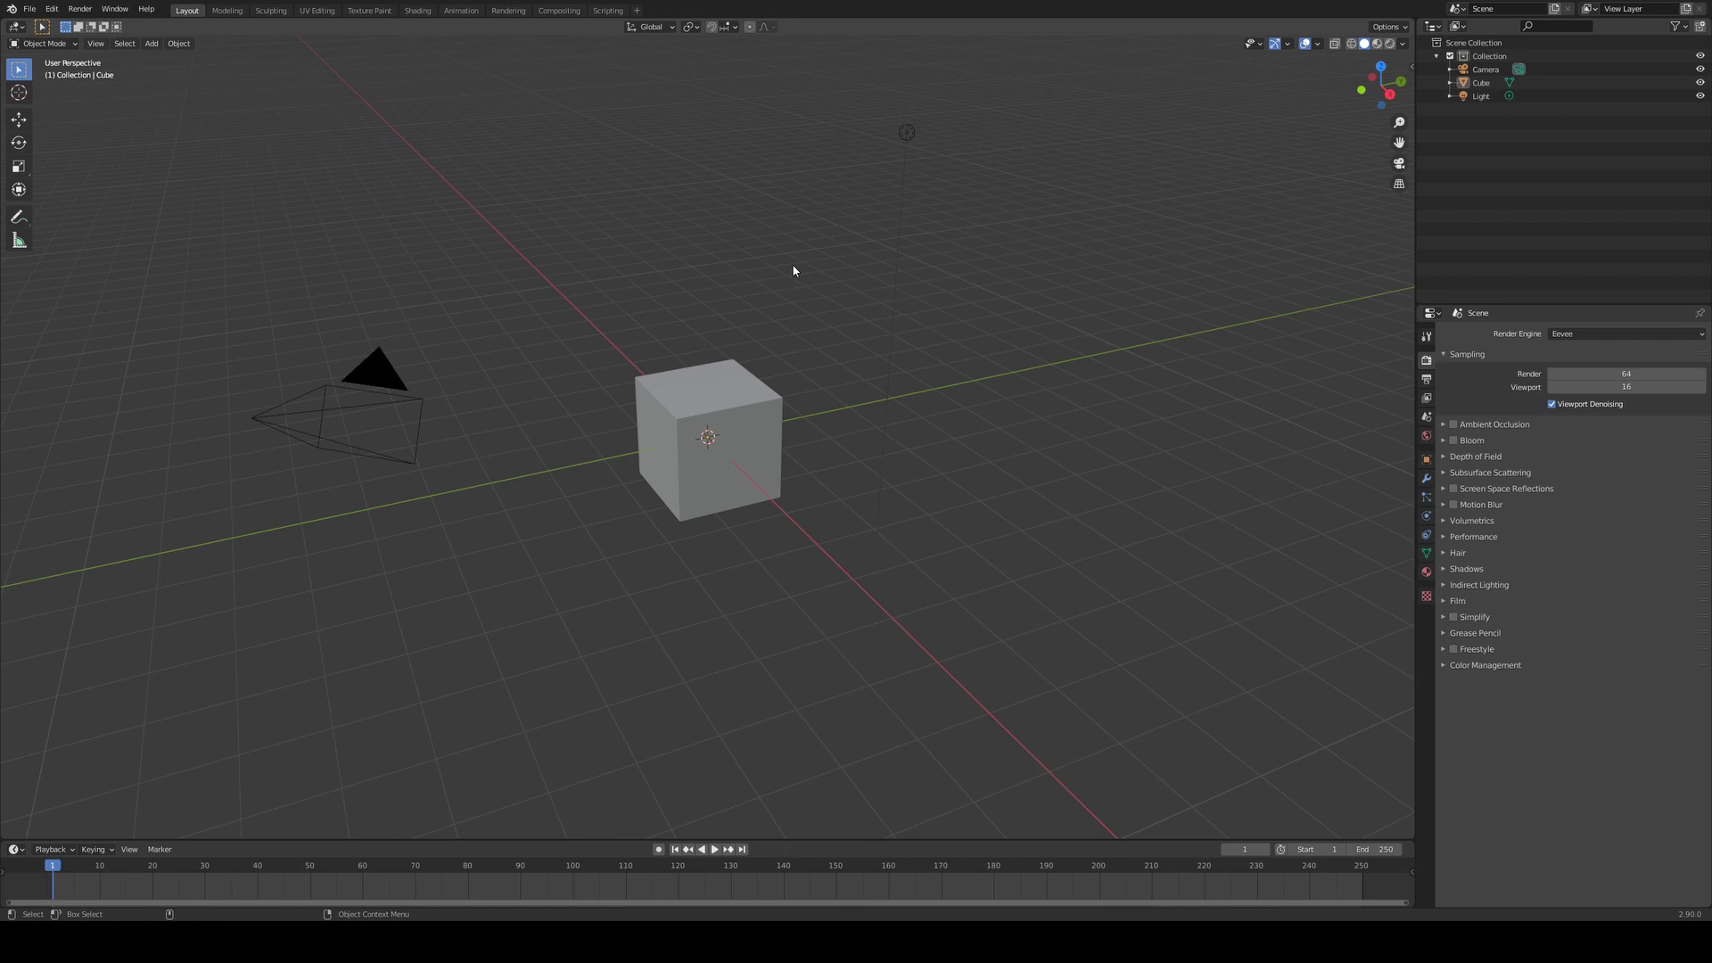
Set the render engine to Cycles with GPU Compute as the device
left_click(1624, 334)
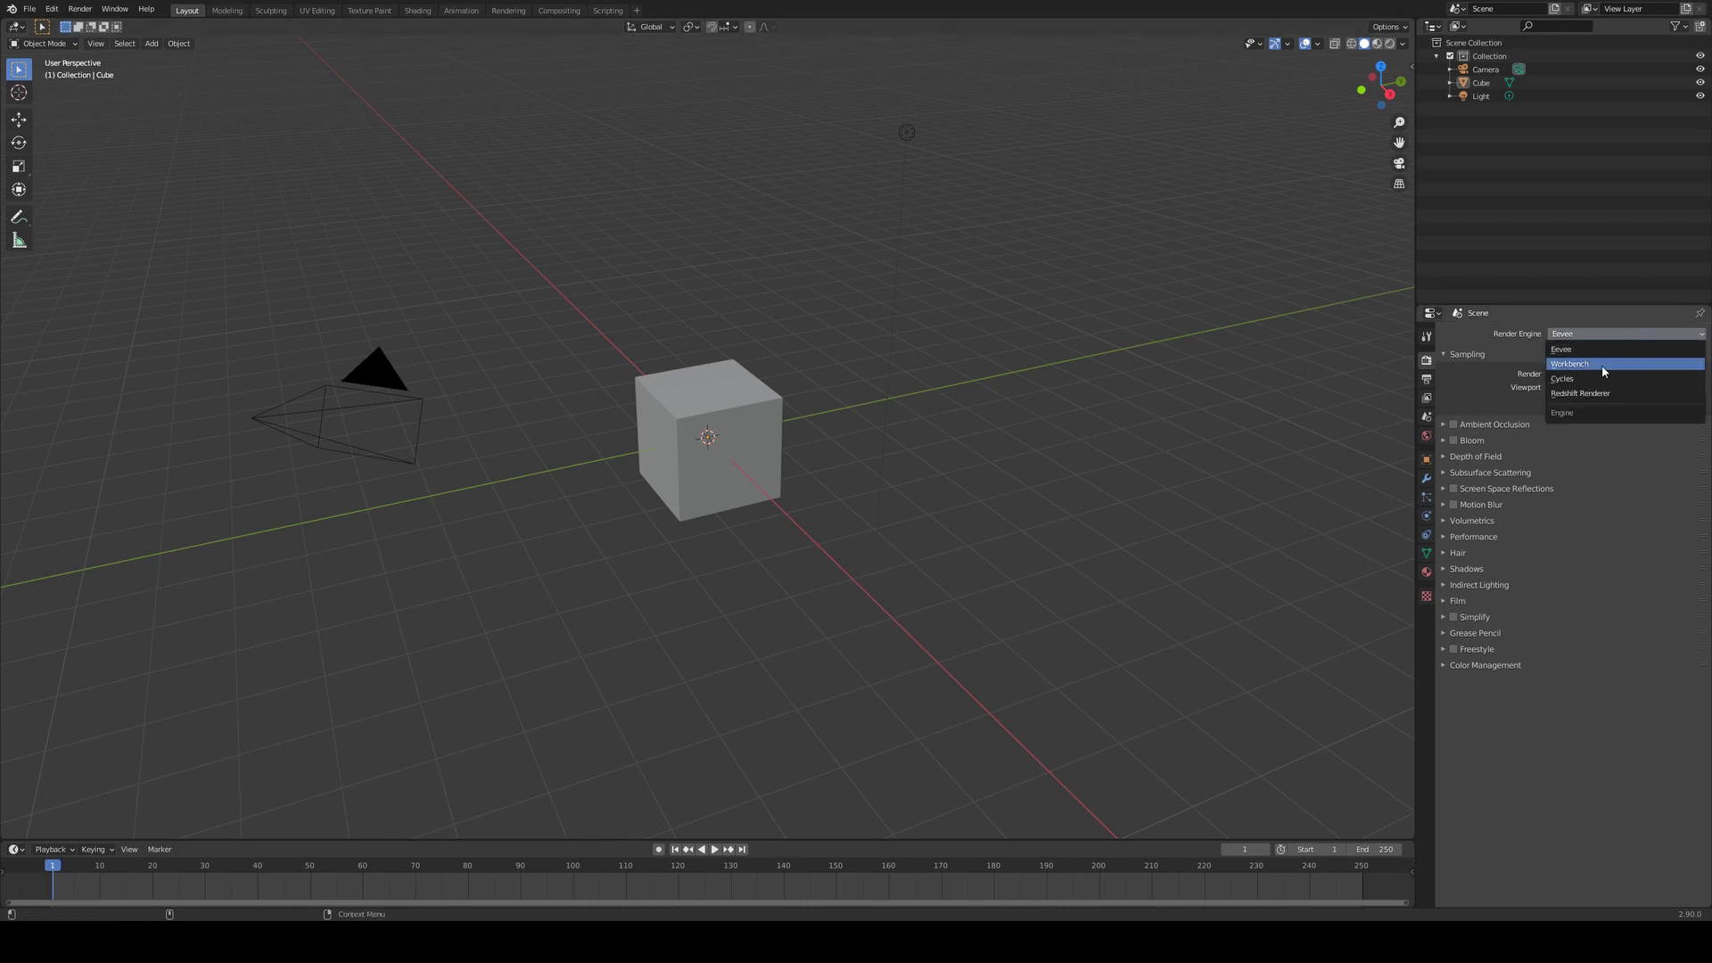
left_click(1602, 379)
left_click(1601, 368)
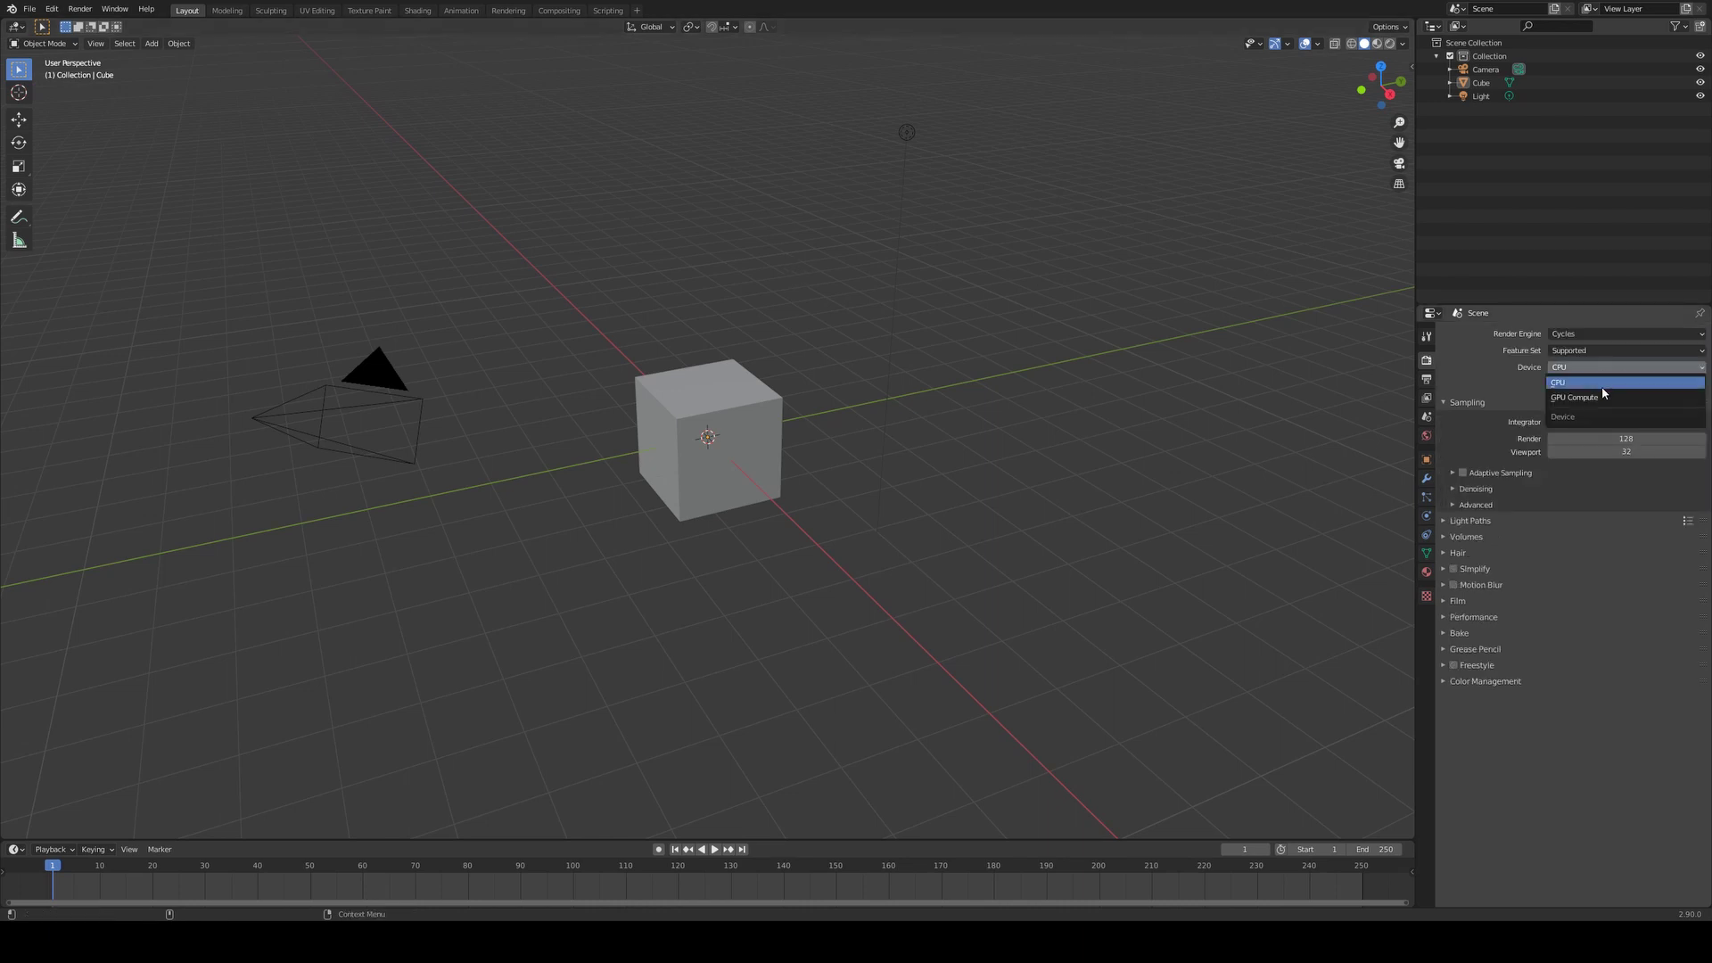
left_click(1600, 400)
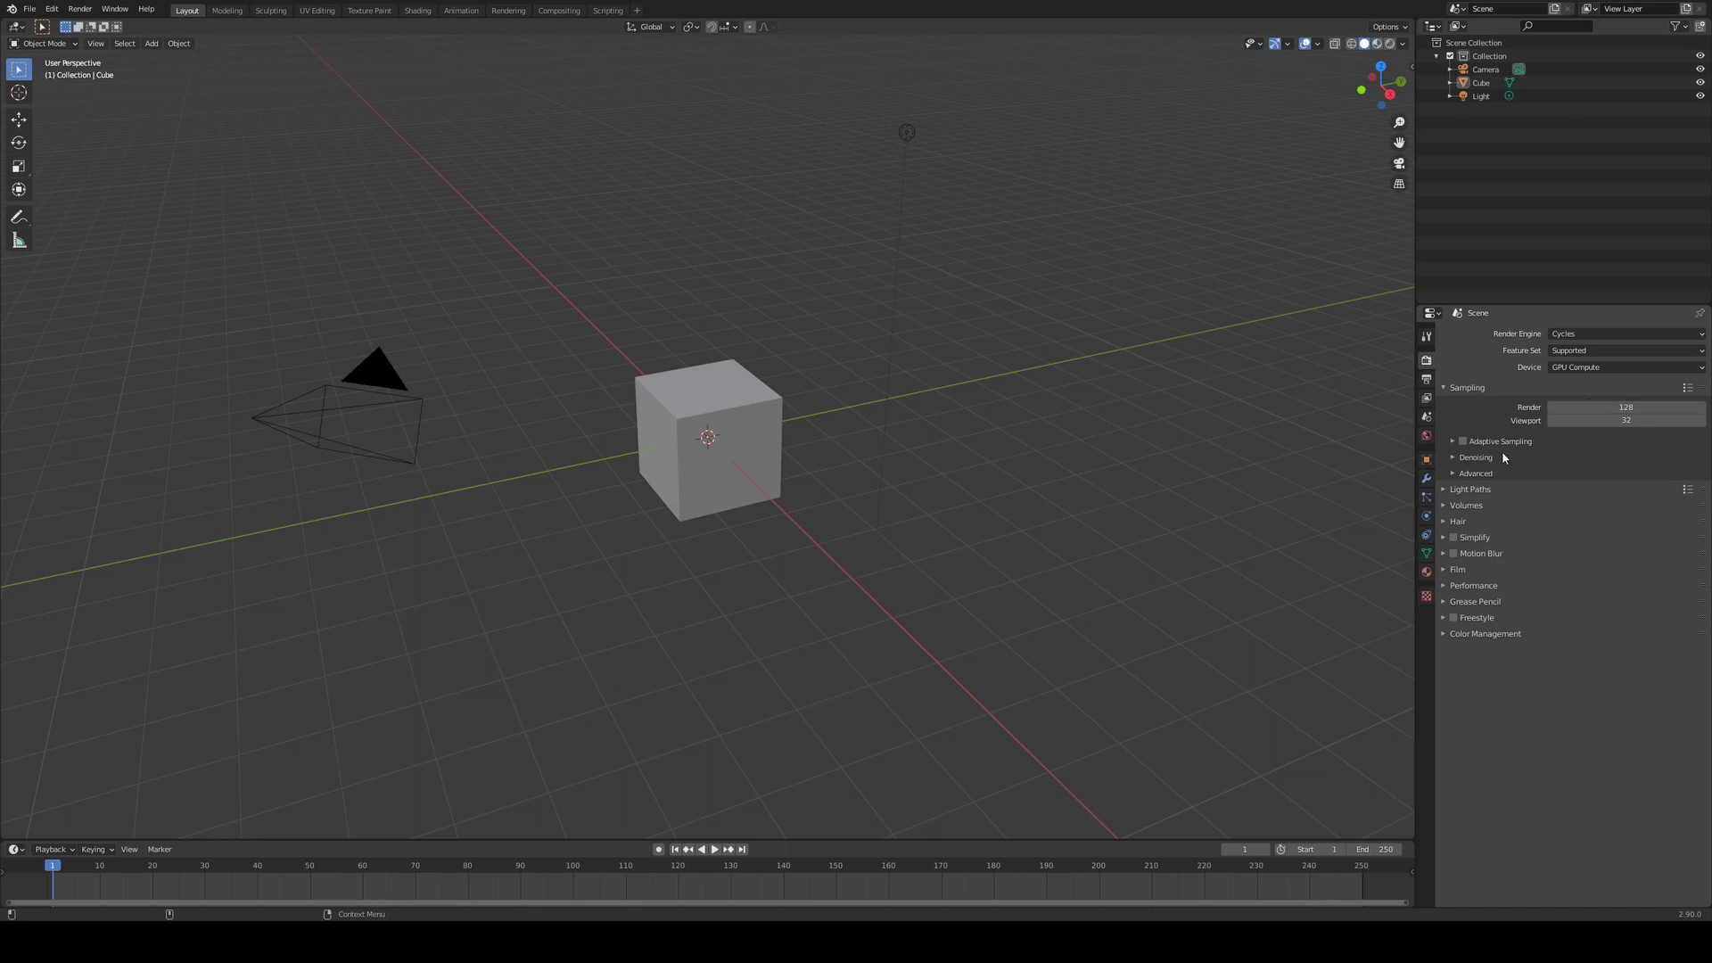
Enable viewport denoising using the OptiX denoiser
left_click(1476, 457)
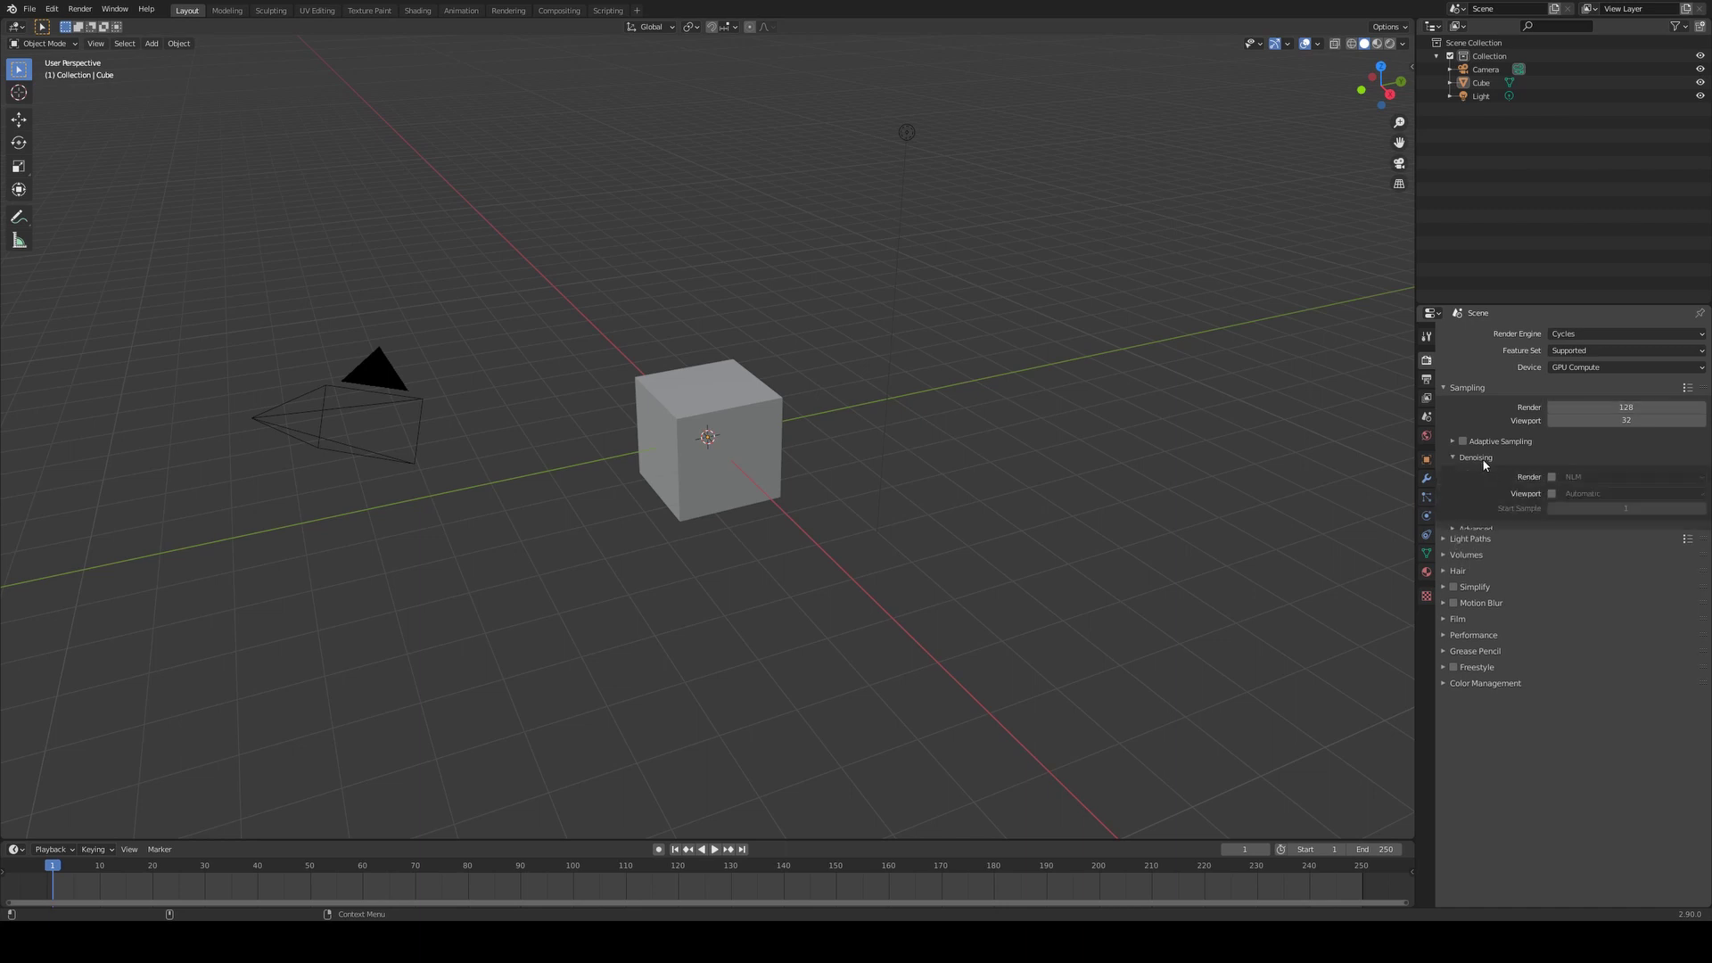
left_click(1551, 494)
left_click(1605, 493)
left_click(1601, 512)
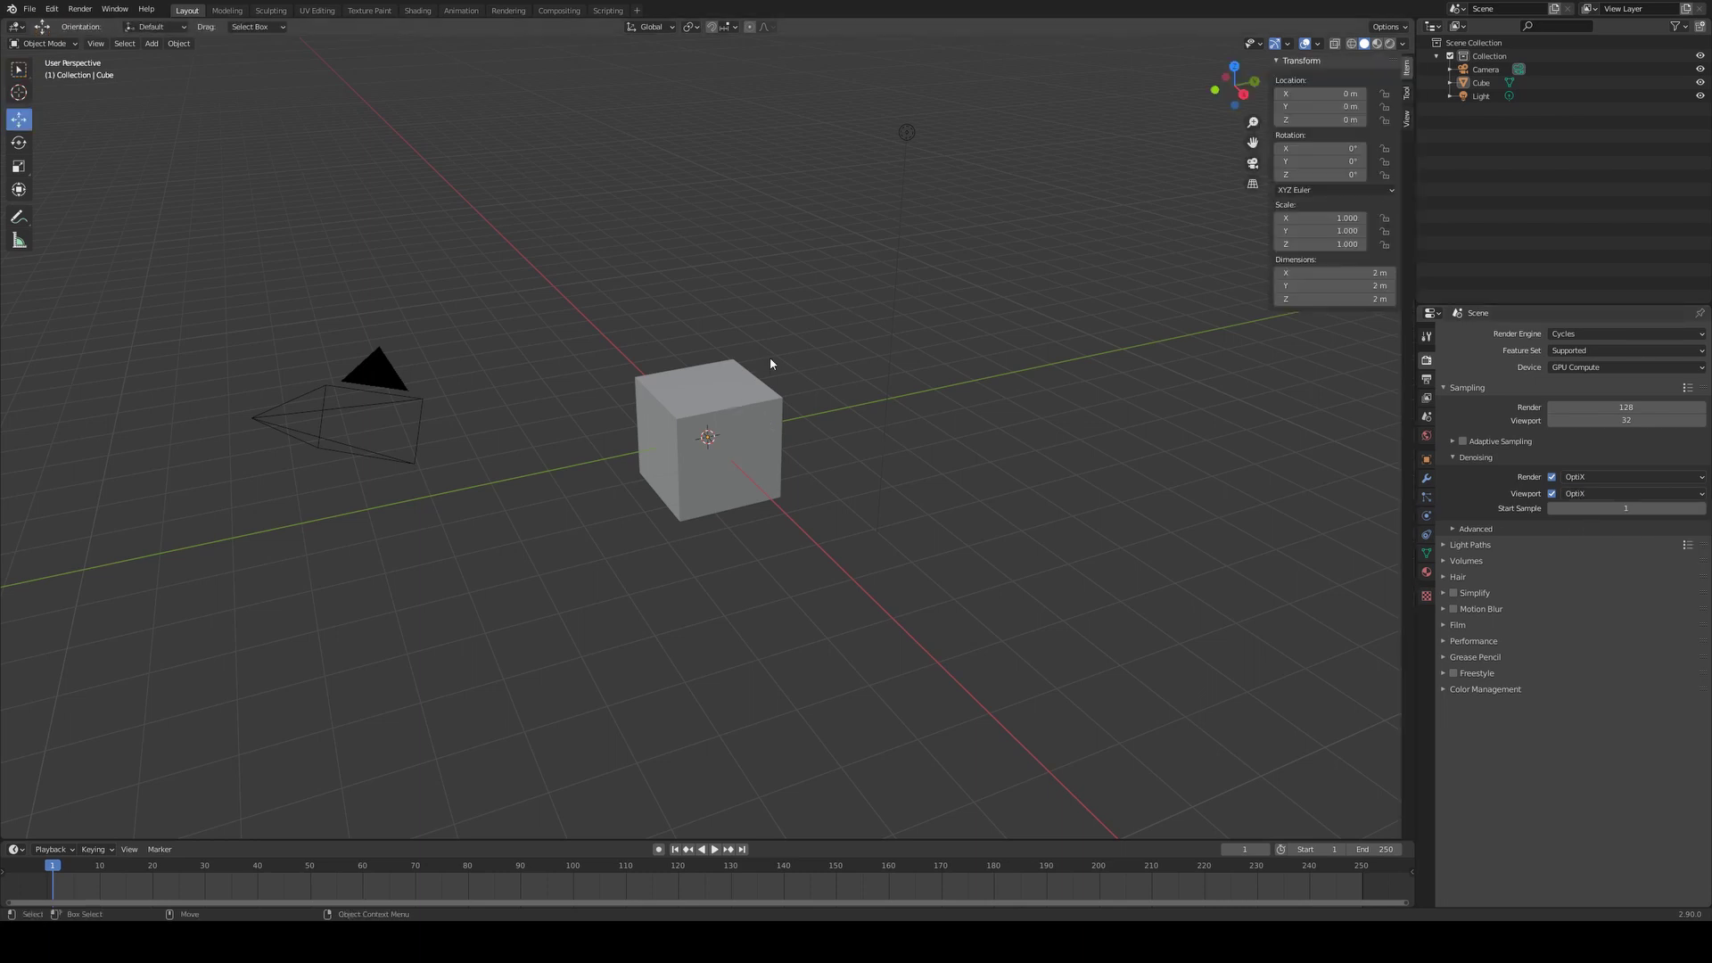
Raise the cube to Location Z = 1 m
left_click(754, 393)
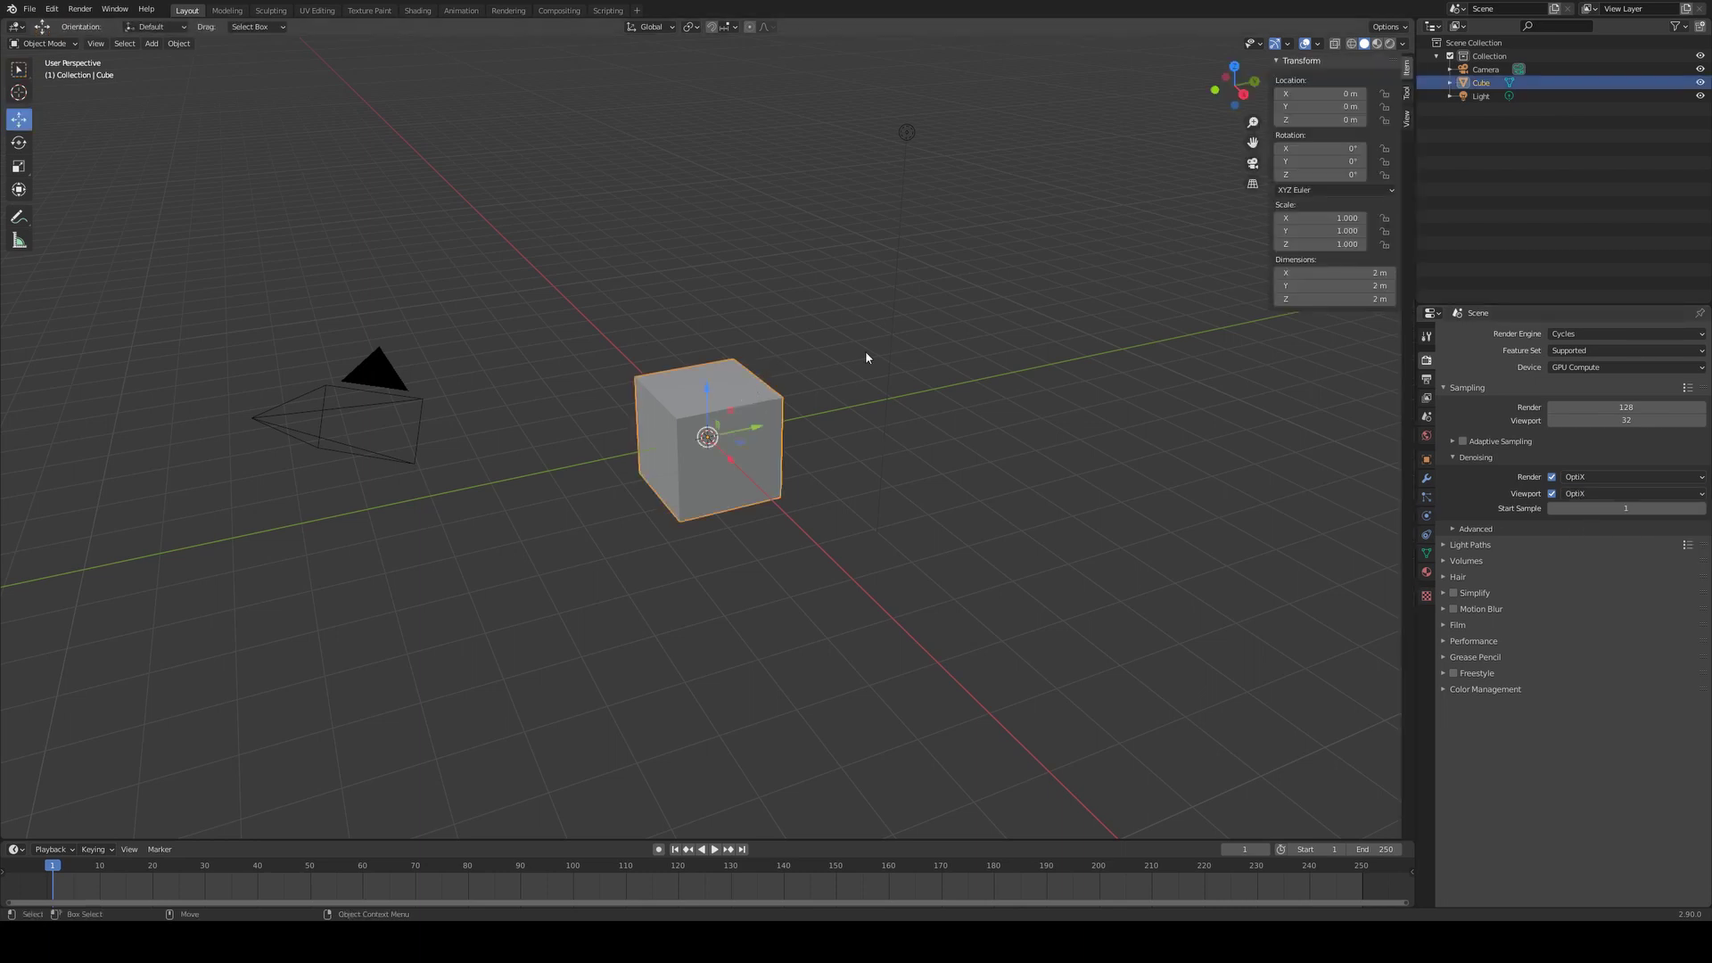
left_click(1358, 117)
key("Return")
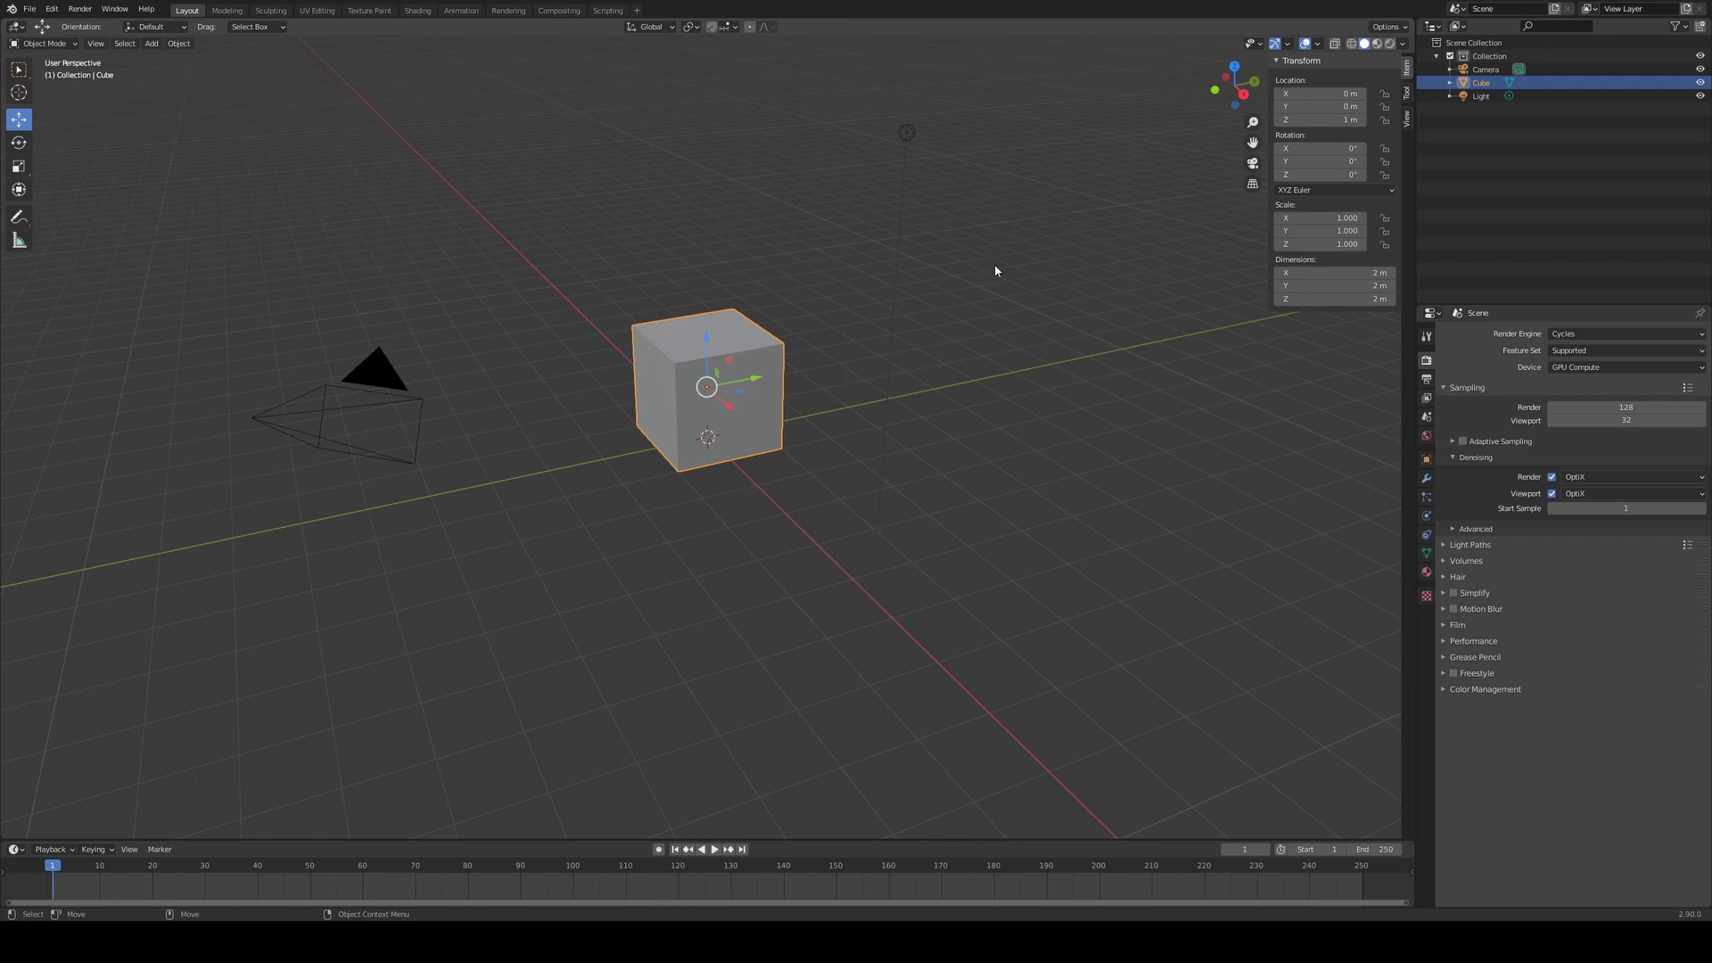
left_click(993, 264)
middle_click_drag(1007, 378, 748, 531, "alt")
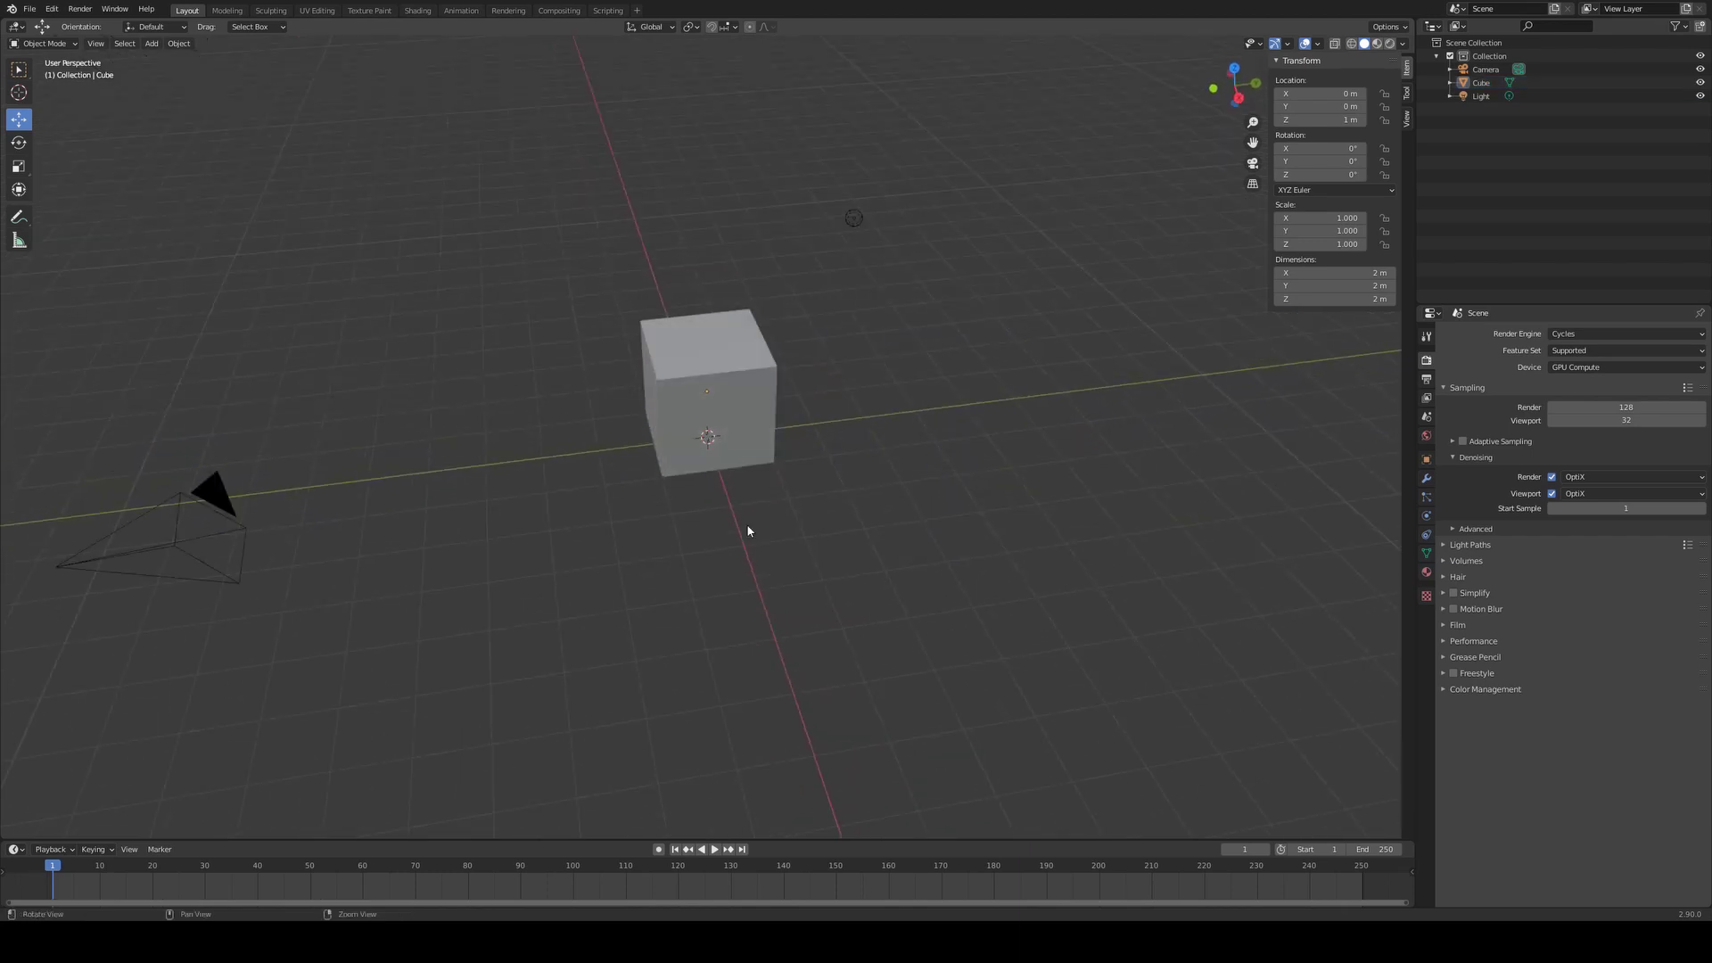
middle_click_drag(877, 344, 495, 166)
Add a plane and scale it by 6.619 into a 13.2 m floor under the cube
left_click(150, 44)
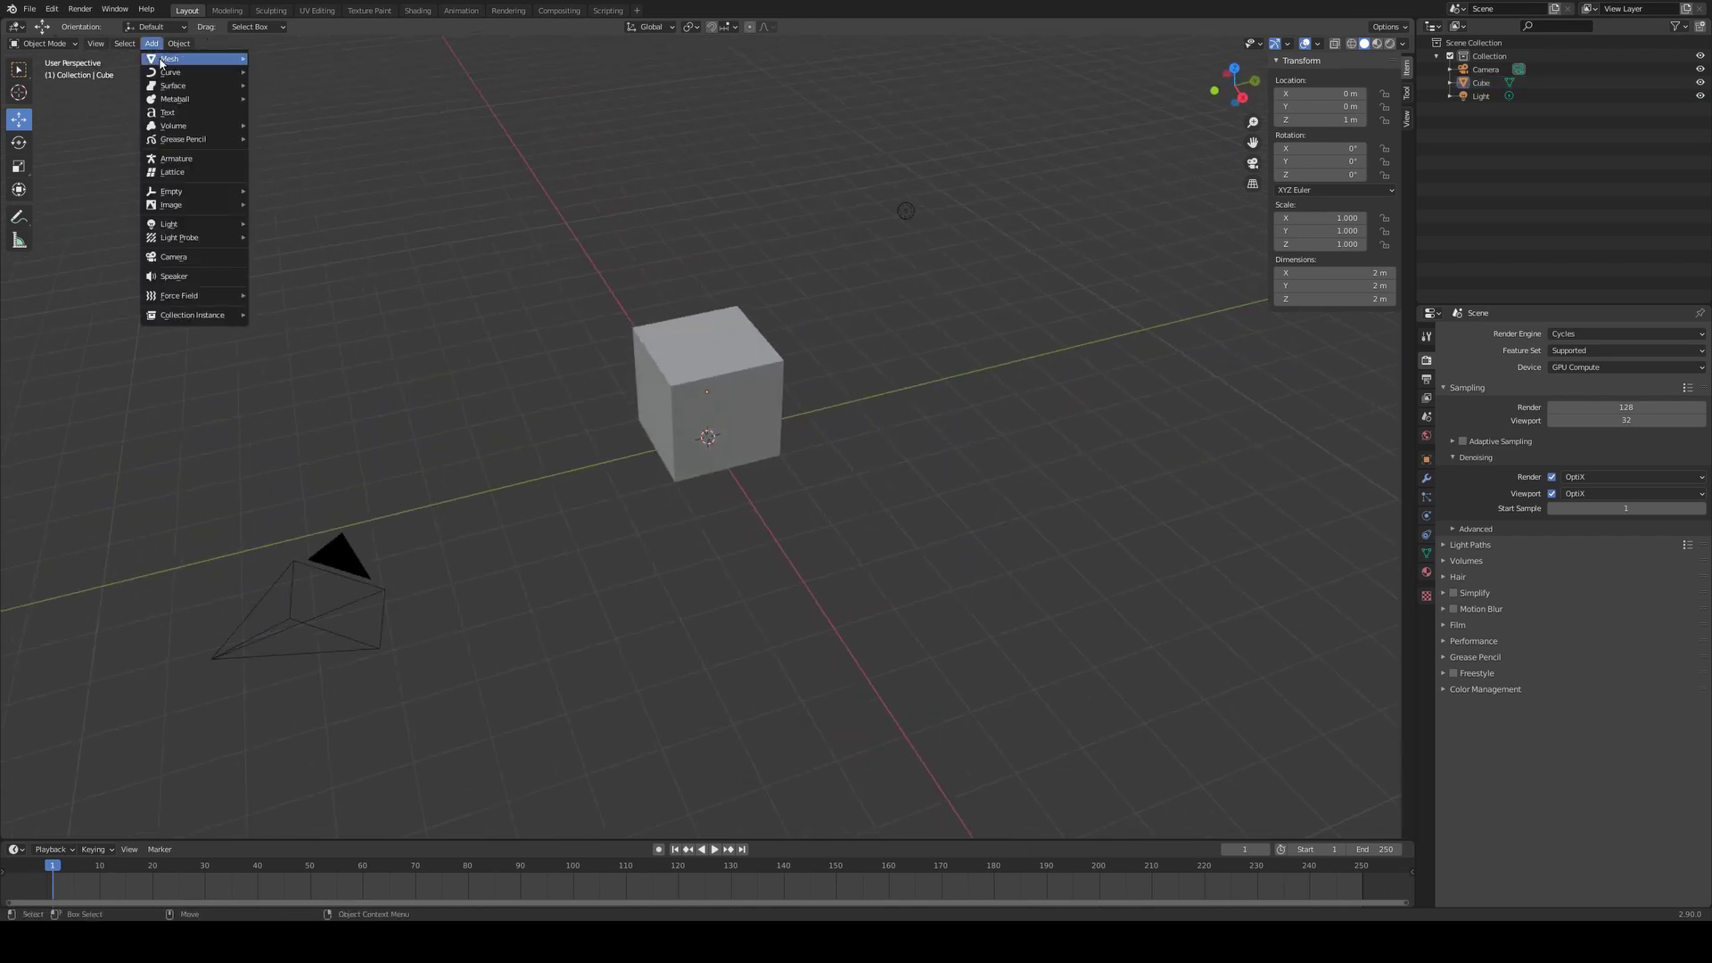
mouse_move(179, 58)
left_click(296, 60)
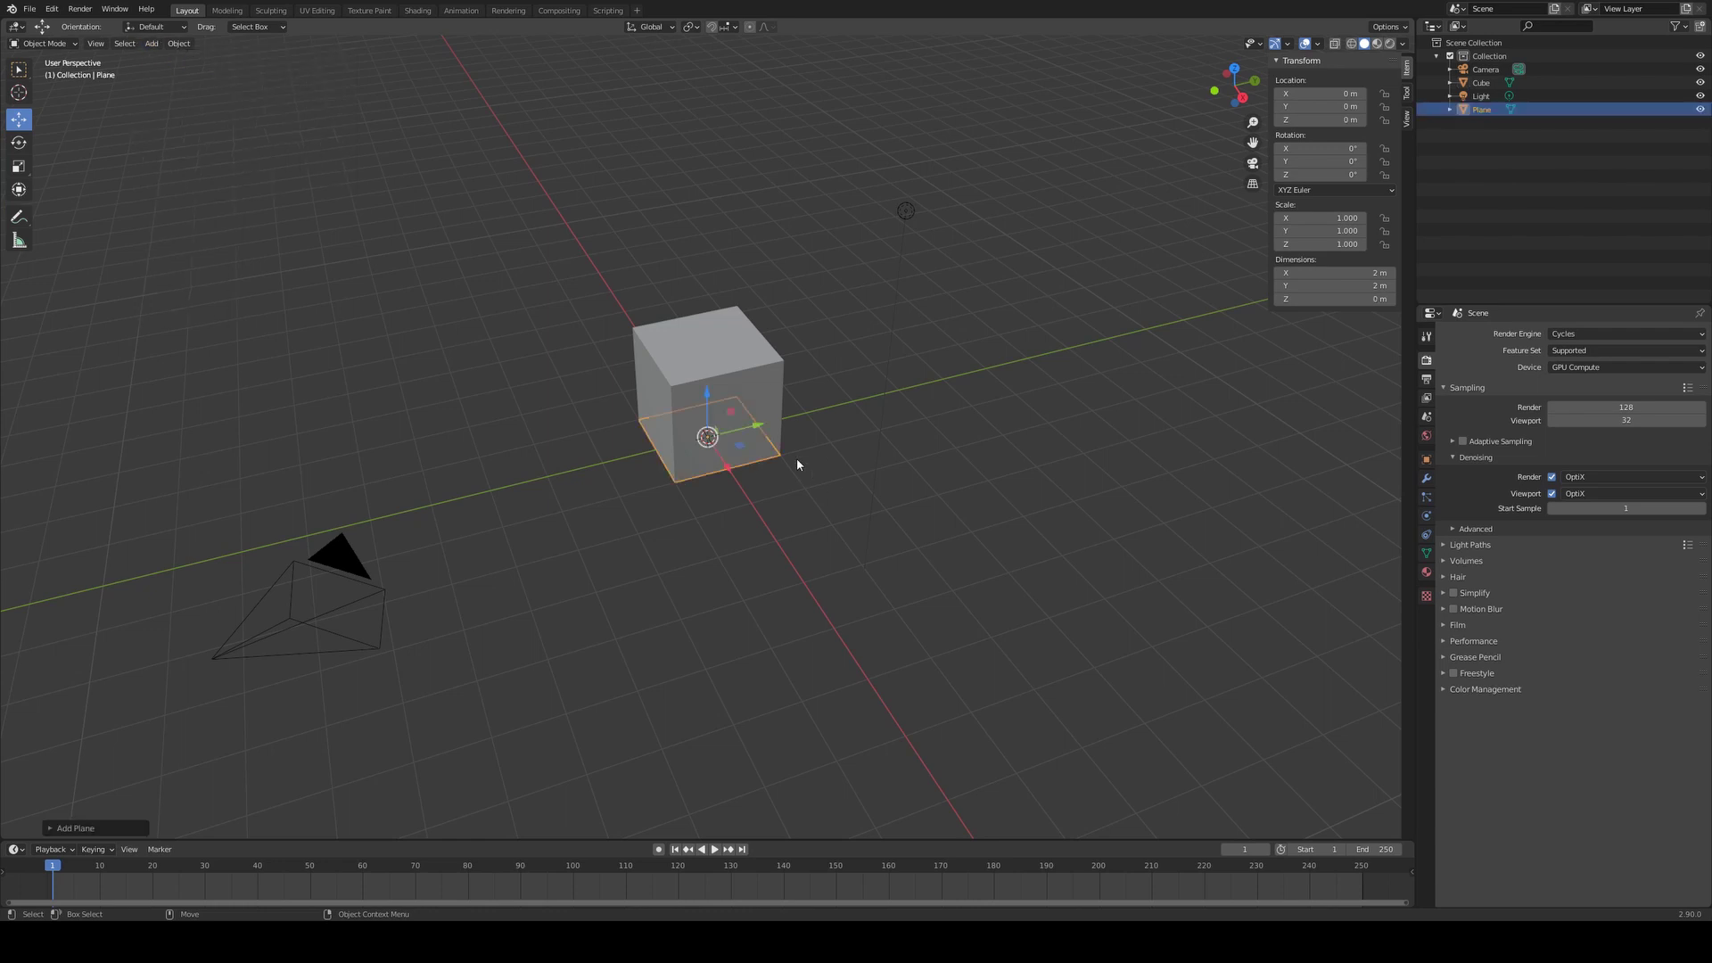
key("e")
key("r")
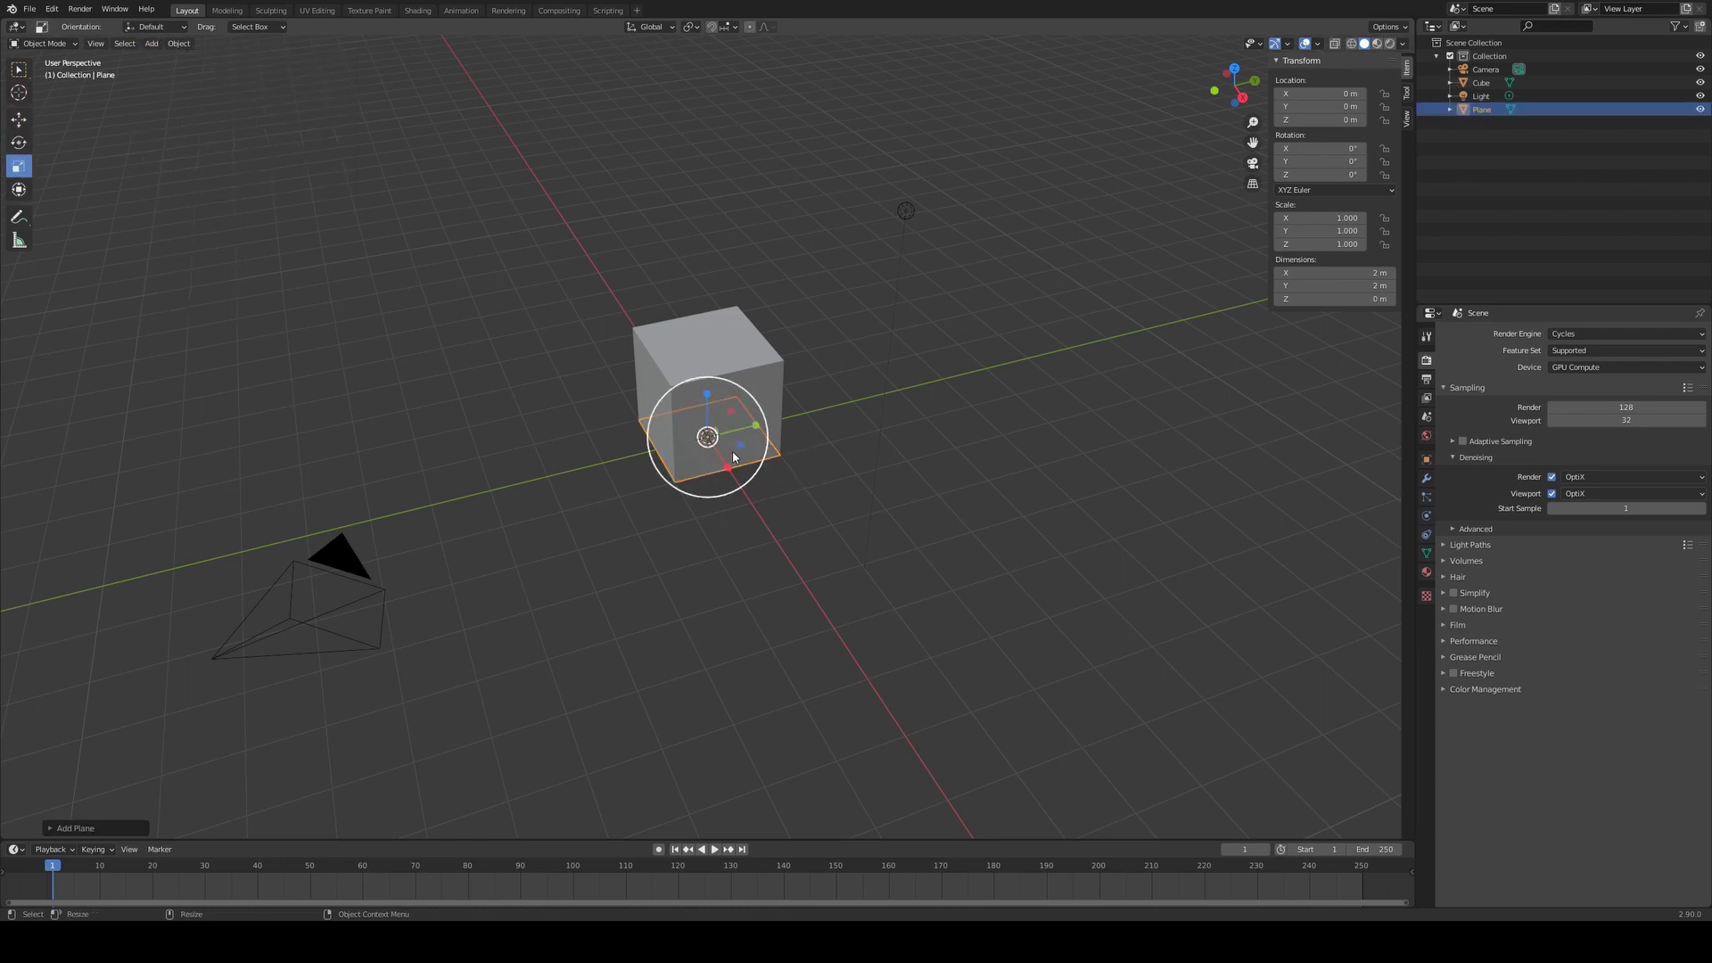
left_click_drag(740, 444, 914, 526)
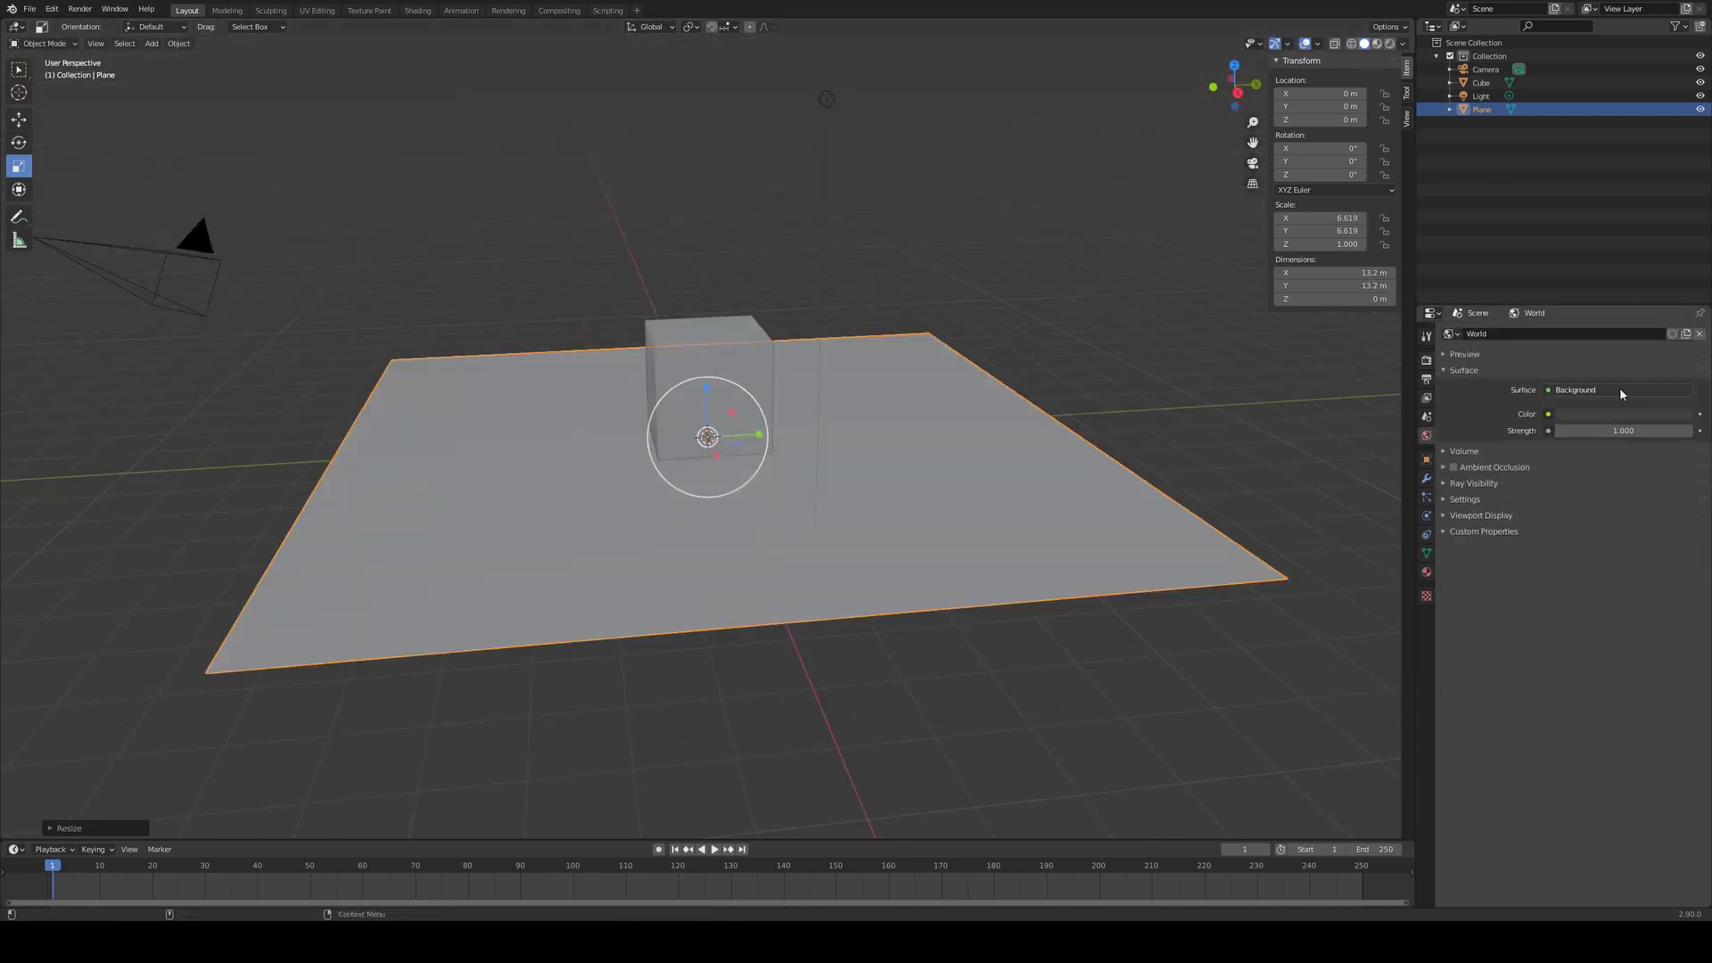
Drive the World colour with an Environment Texture loading milford_teAnau1 1.jpg from the Desktop
left_click(1548, 415)
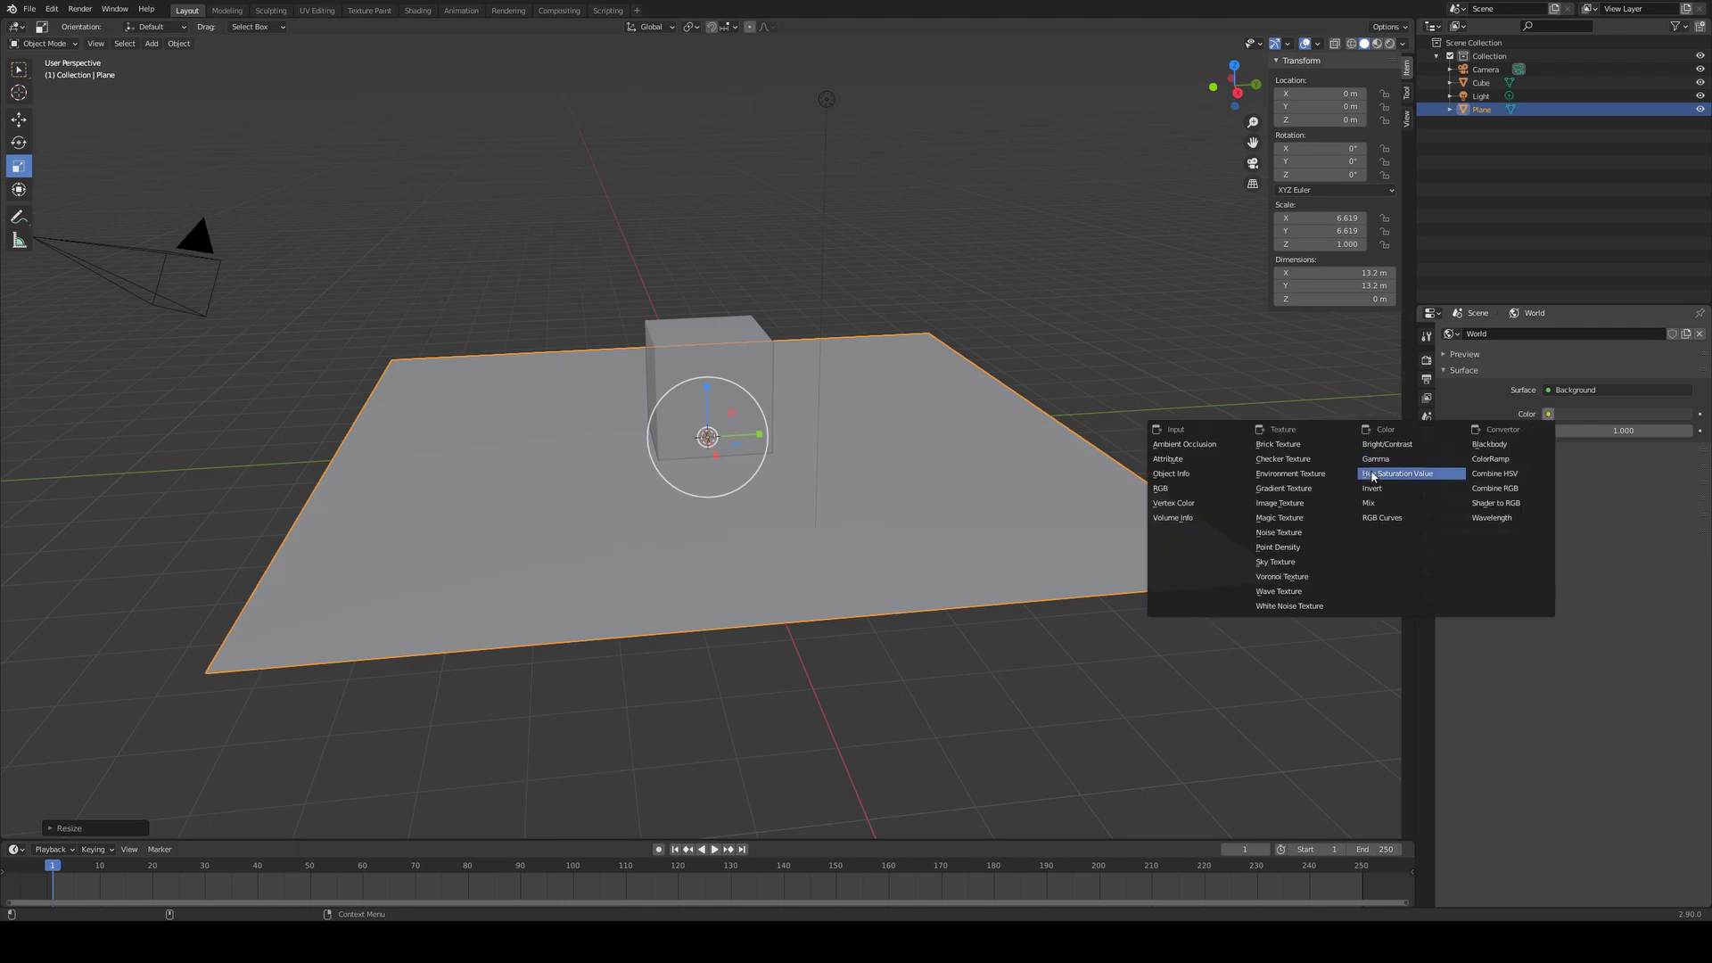
left_click(1302, 474)
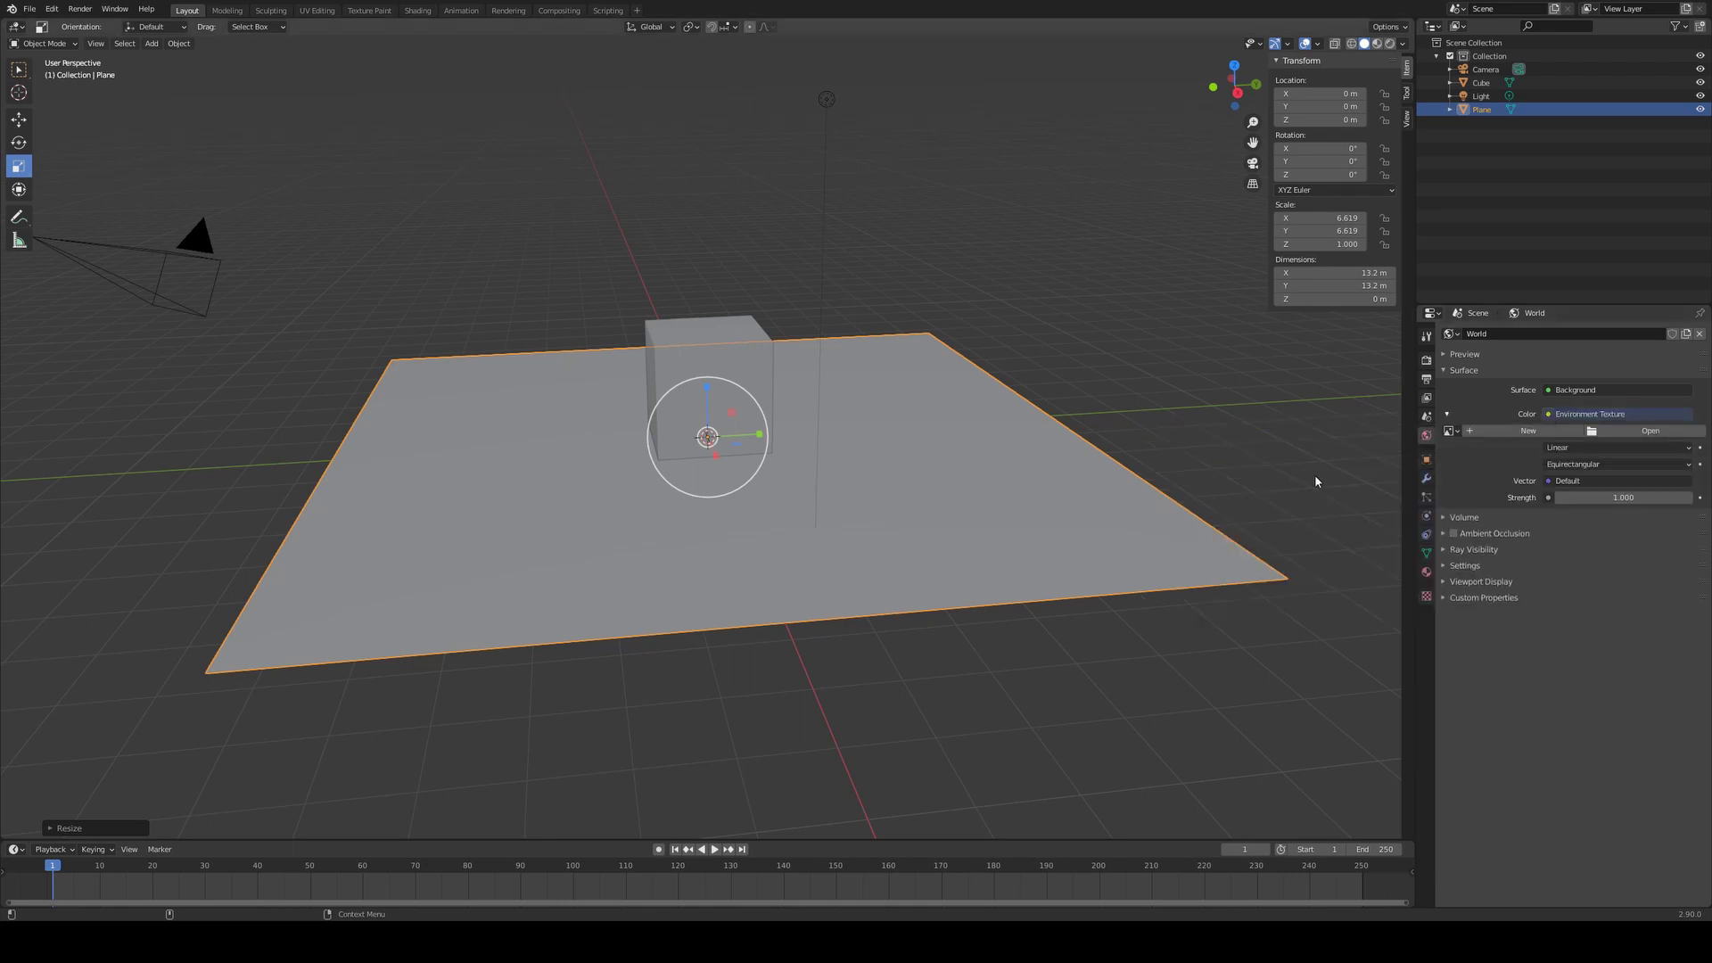
left_click(1622, 435)
left_click(567, 407)
left_click(766, 388)
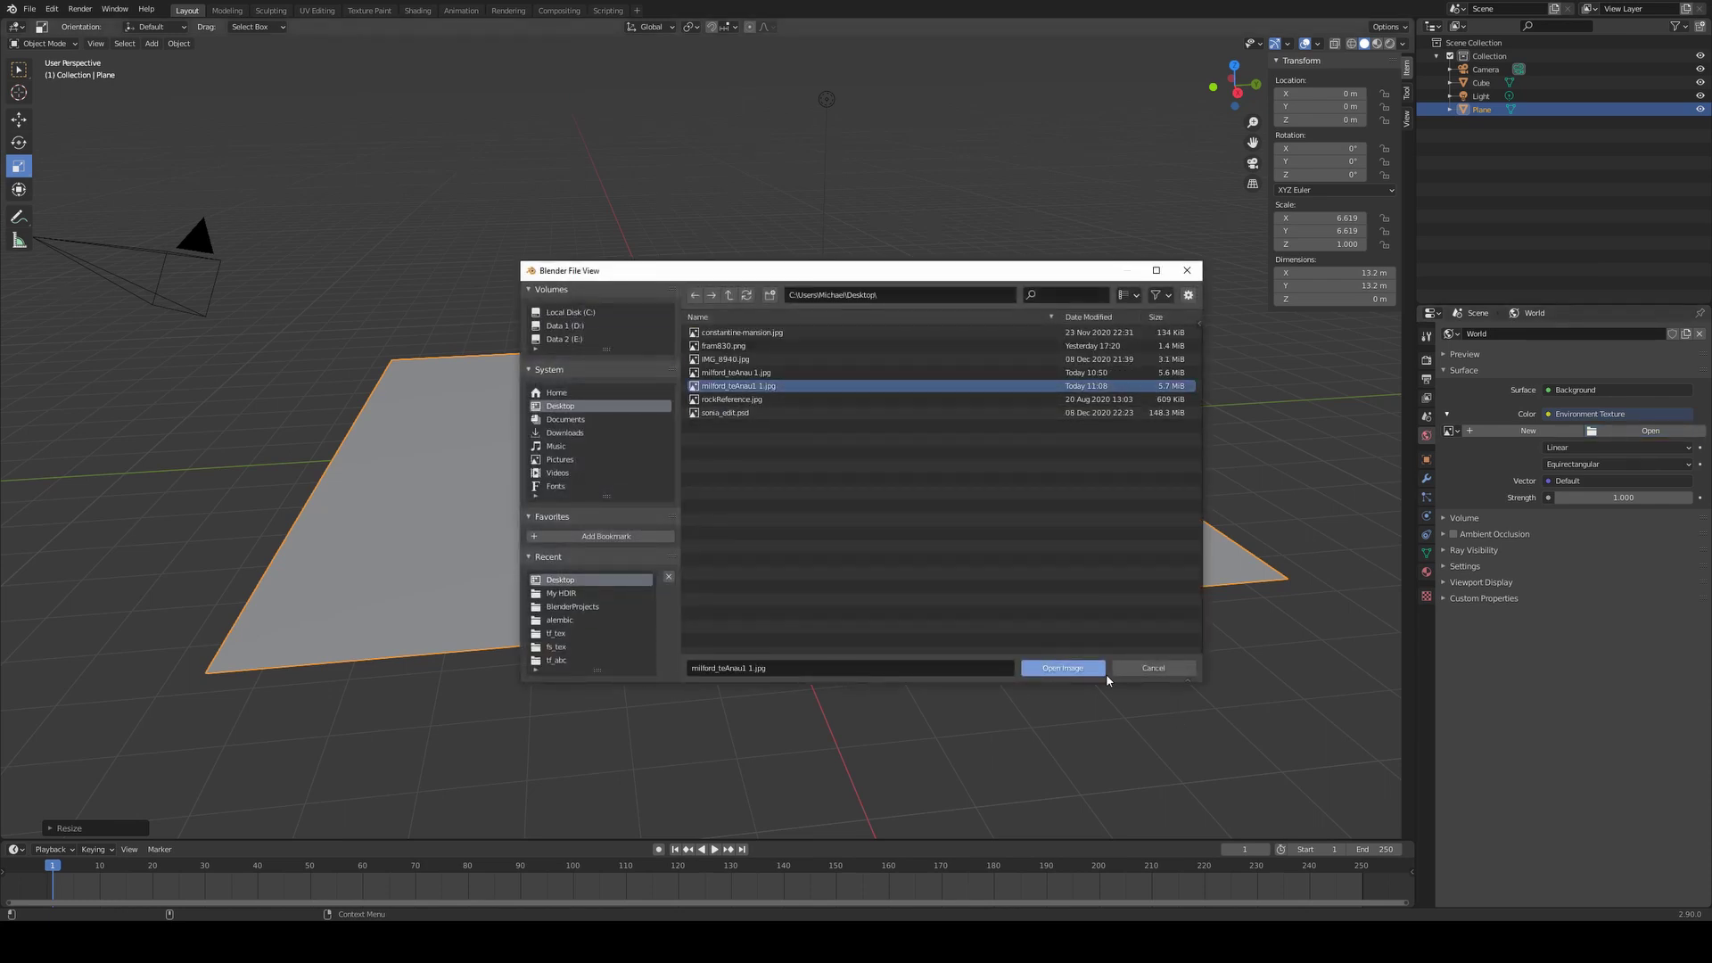
left_click(1085, 673)
Switch to Rendered shading and view the cube low along the road panorama
middle_click_drag(982, 216, 962, 216)
left_click(1389, 43)
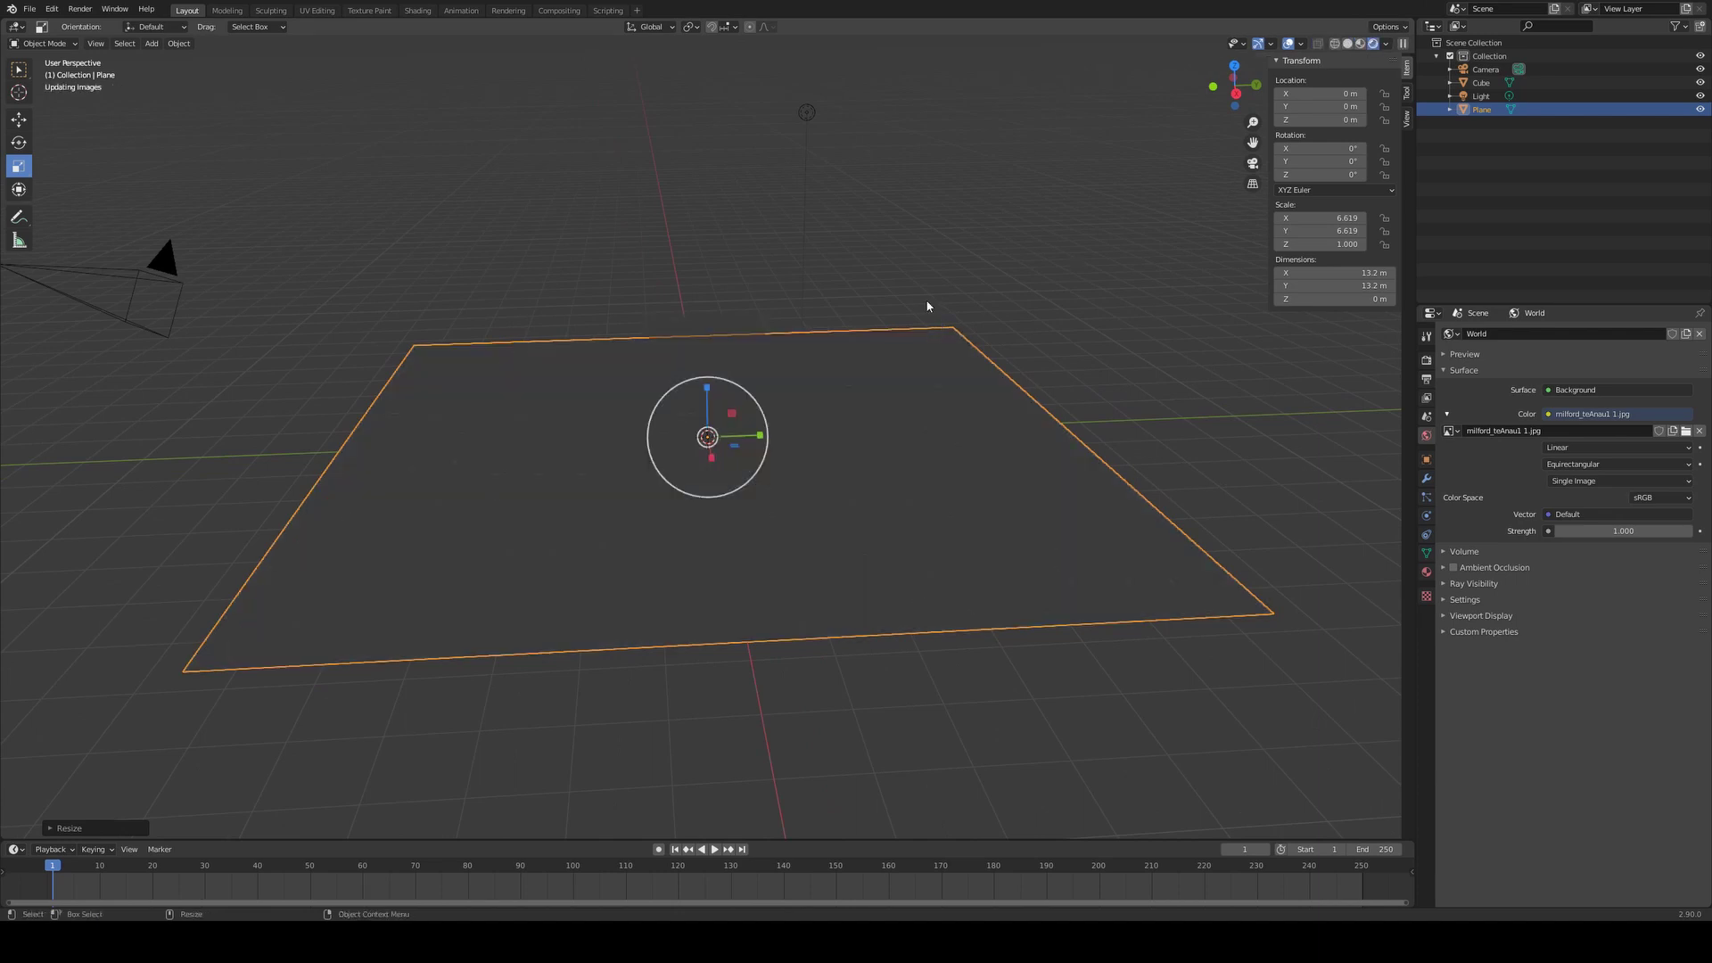
middle_click_drag(893, 272, 551, 232)
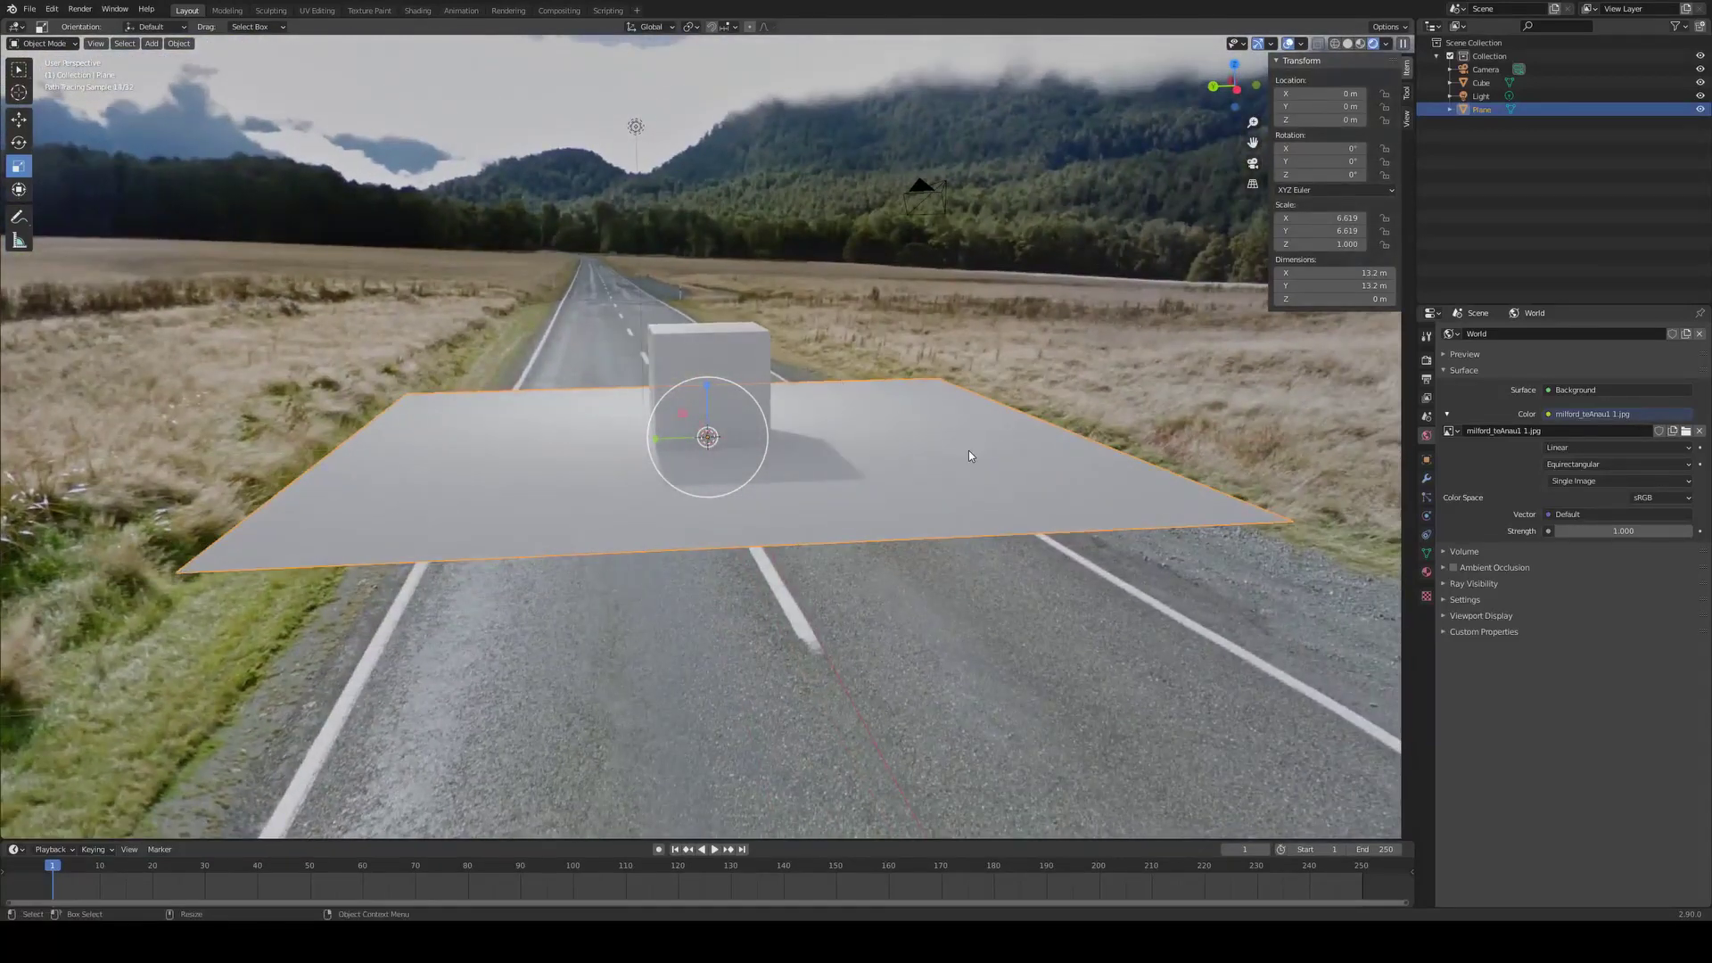
Give the plane new Material.001 with a viewport-sampled grey base colour and lowered specular
left_click(1426, 573)
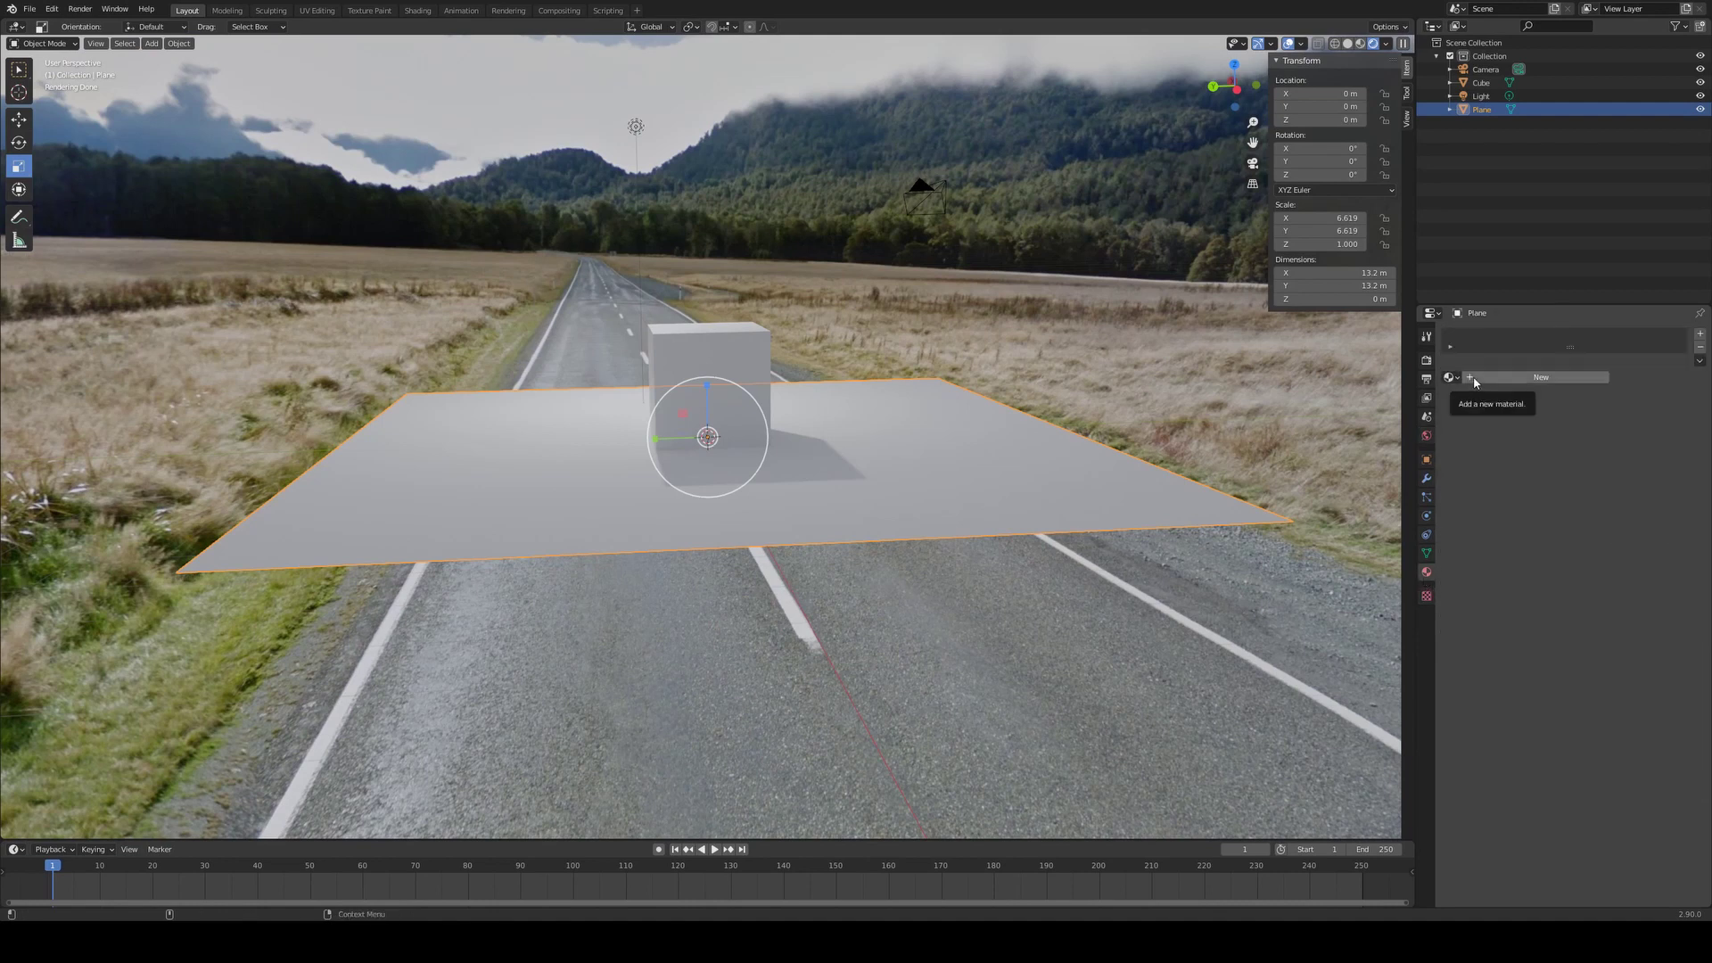
left_click(1541, 377)
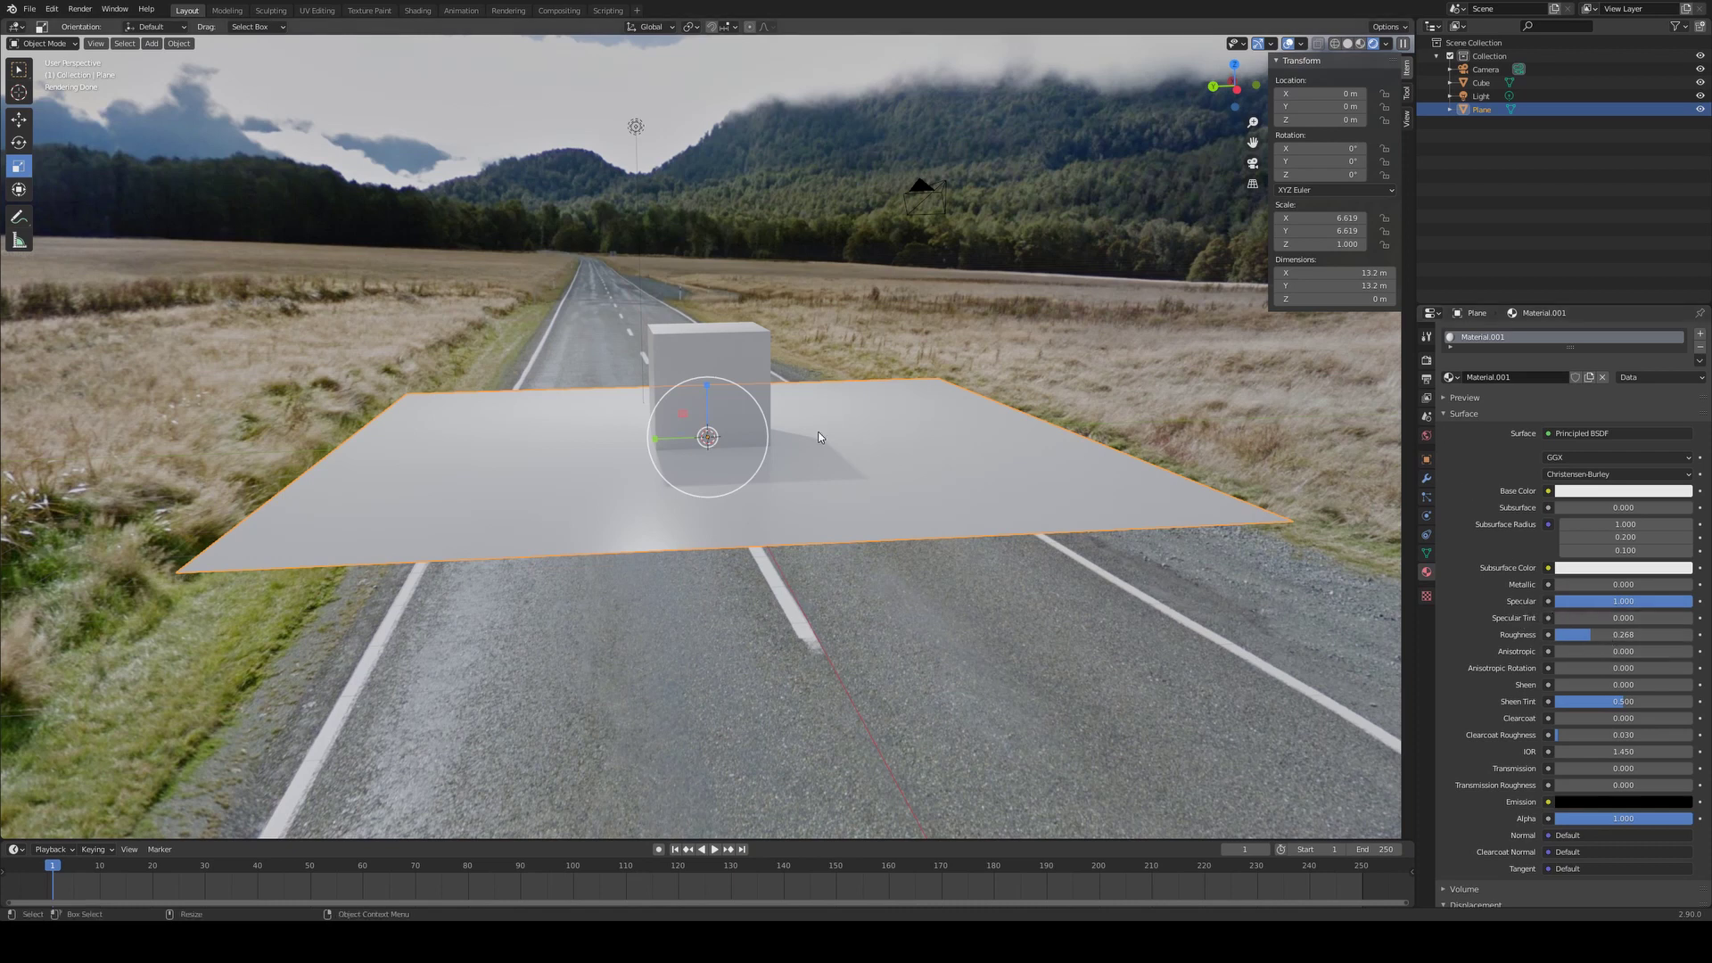
left_click(1599, 489)
left_click(1670, 427)
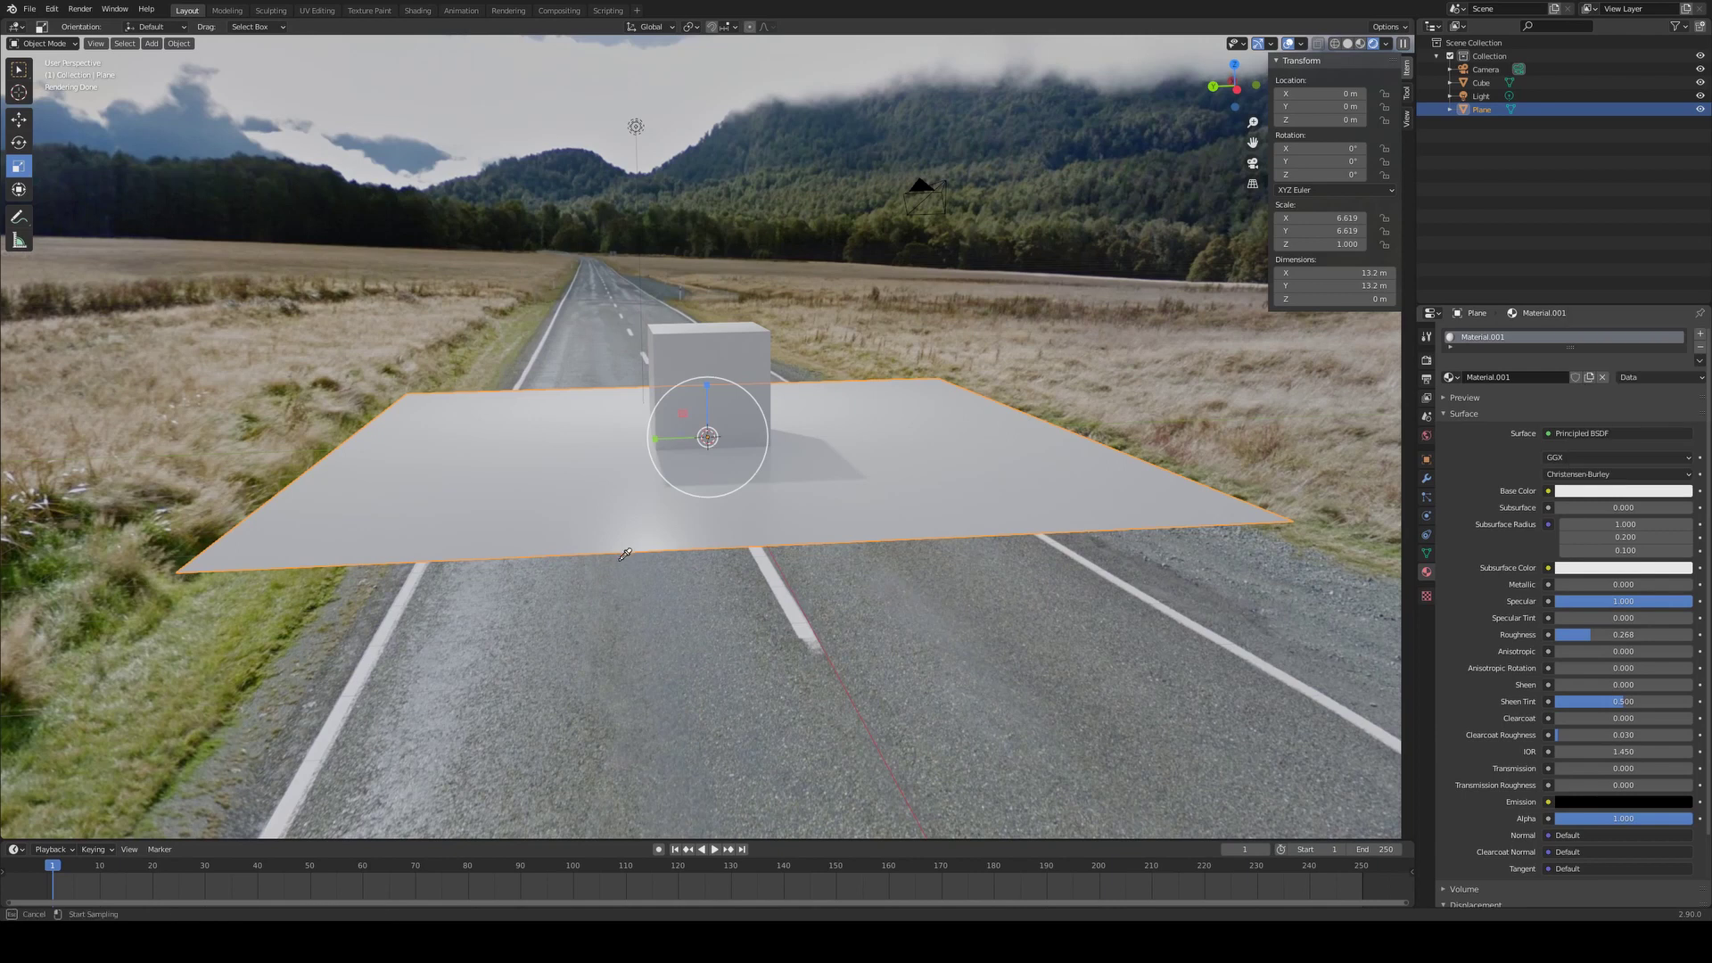
left_click(645, 568)
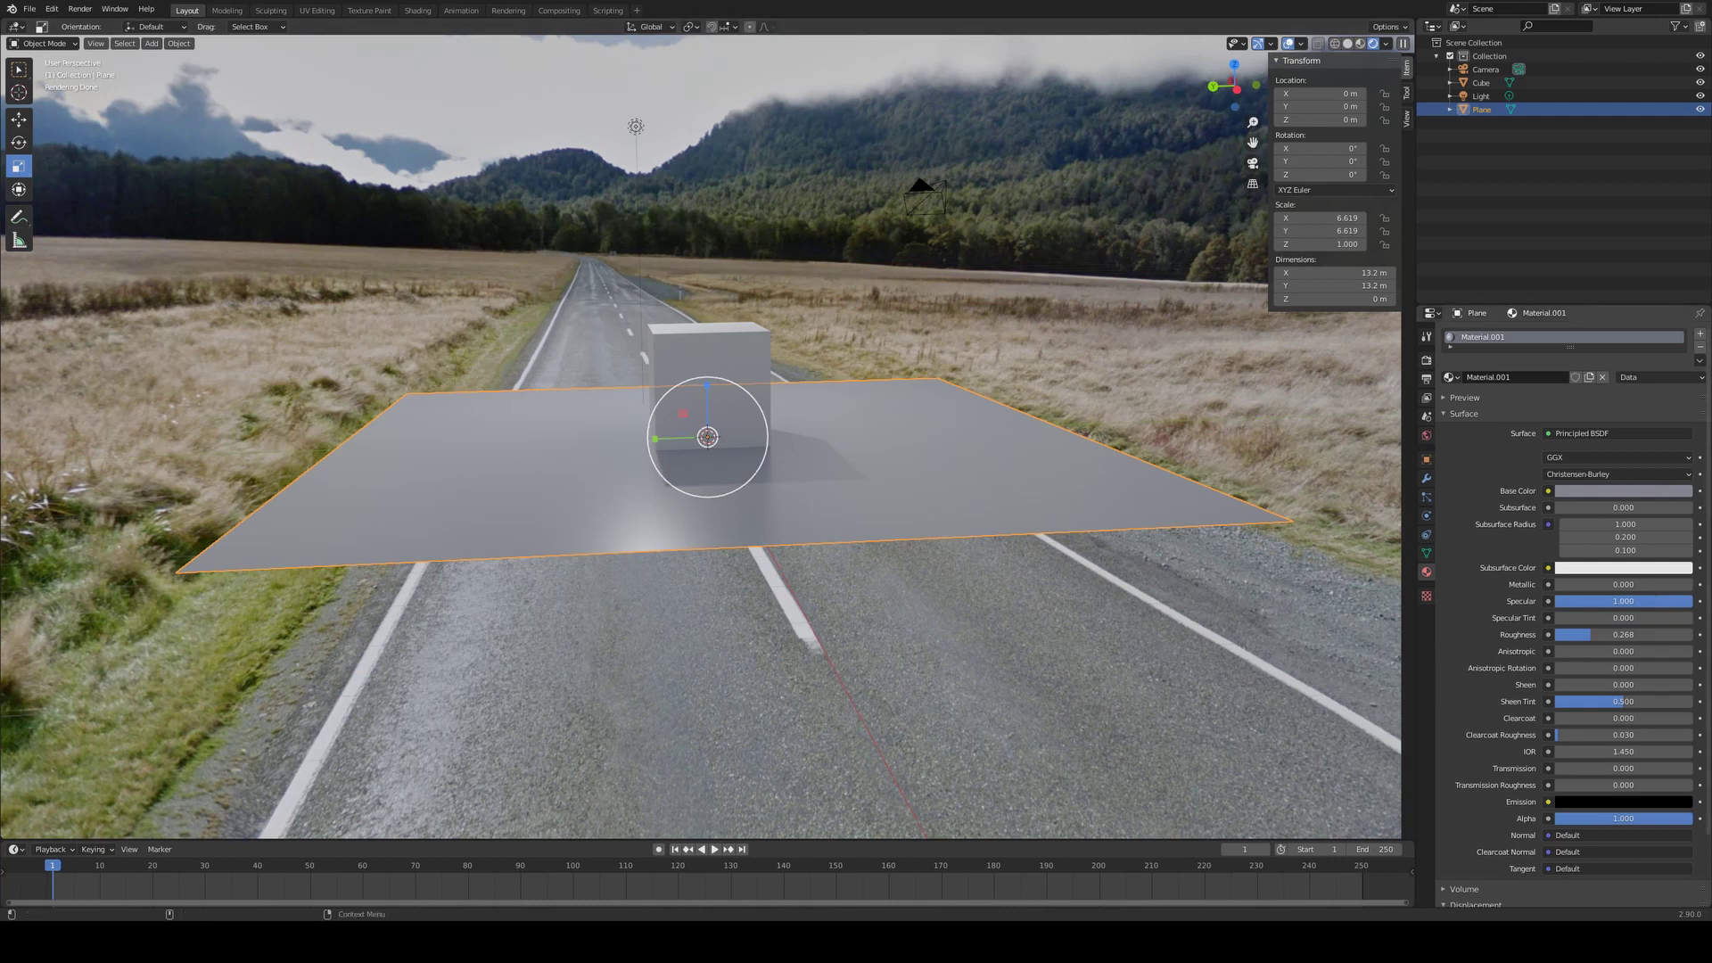
left_click_drag(1677, 601, 1616, 601)
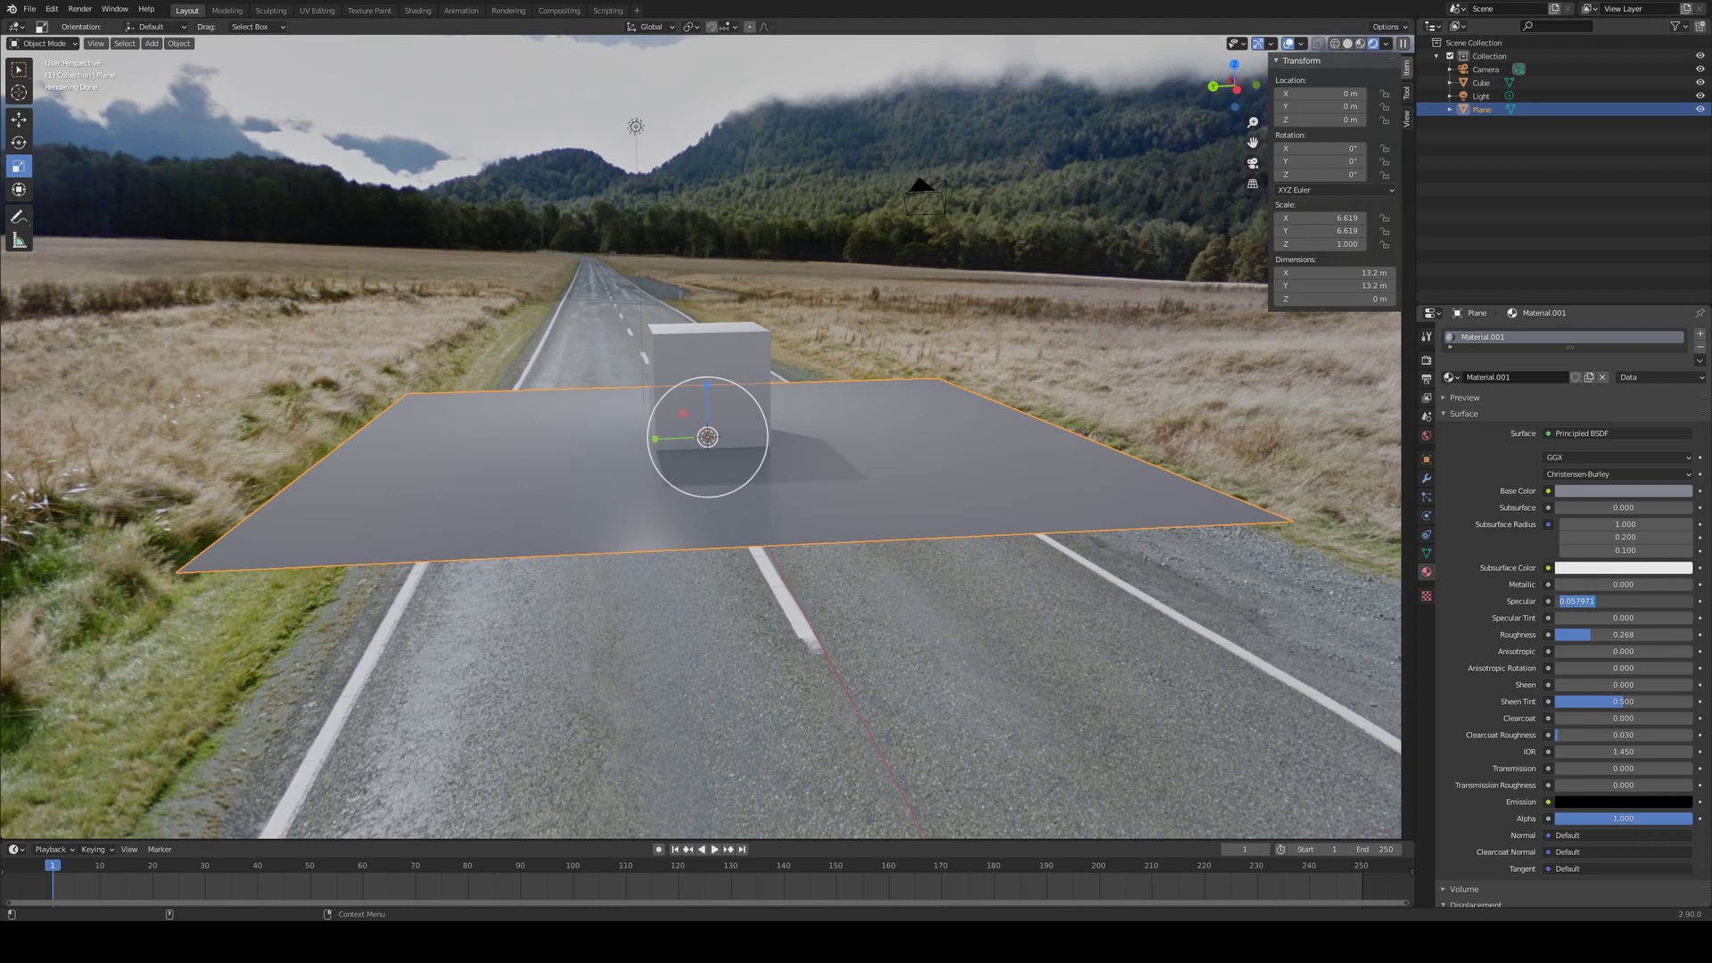
Confirm the specular value, tick Visibility > Mask > Shadow Catcher on the plane, then deselect and zoom in
key("Return")
left_click(1426, 459)
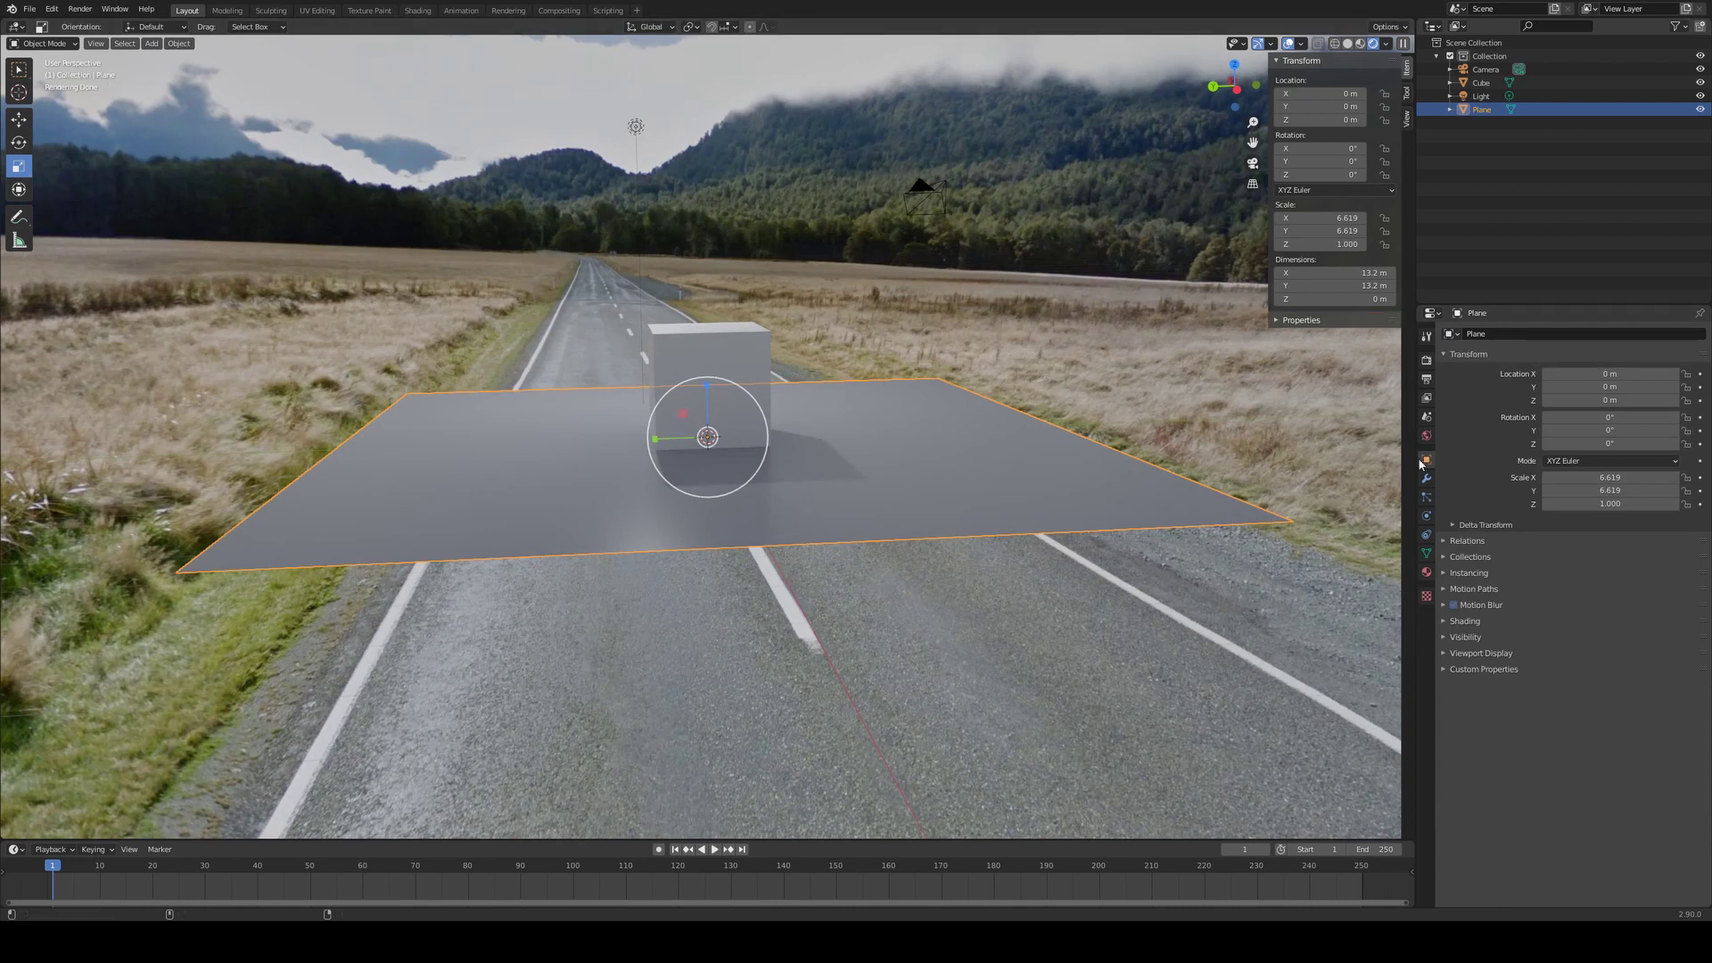
left_click(1465, 637)
scroll(1509, 598, "down", 1)
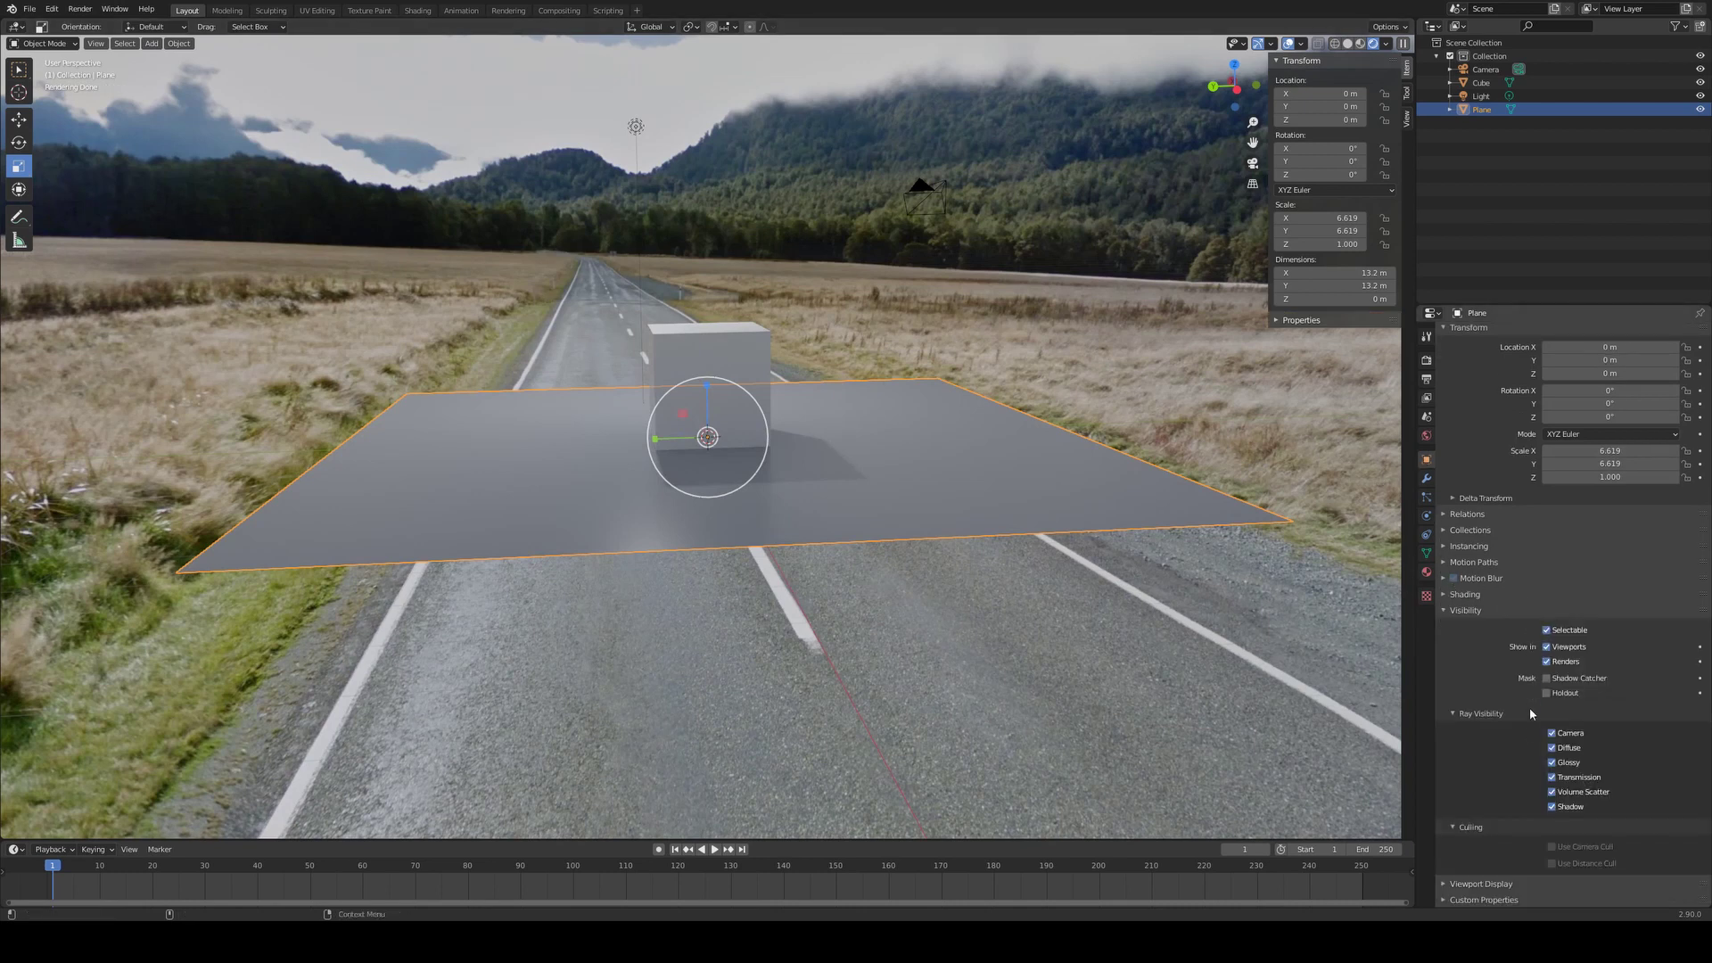
left_click(1546, 678)
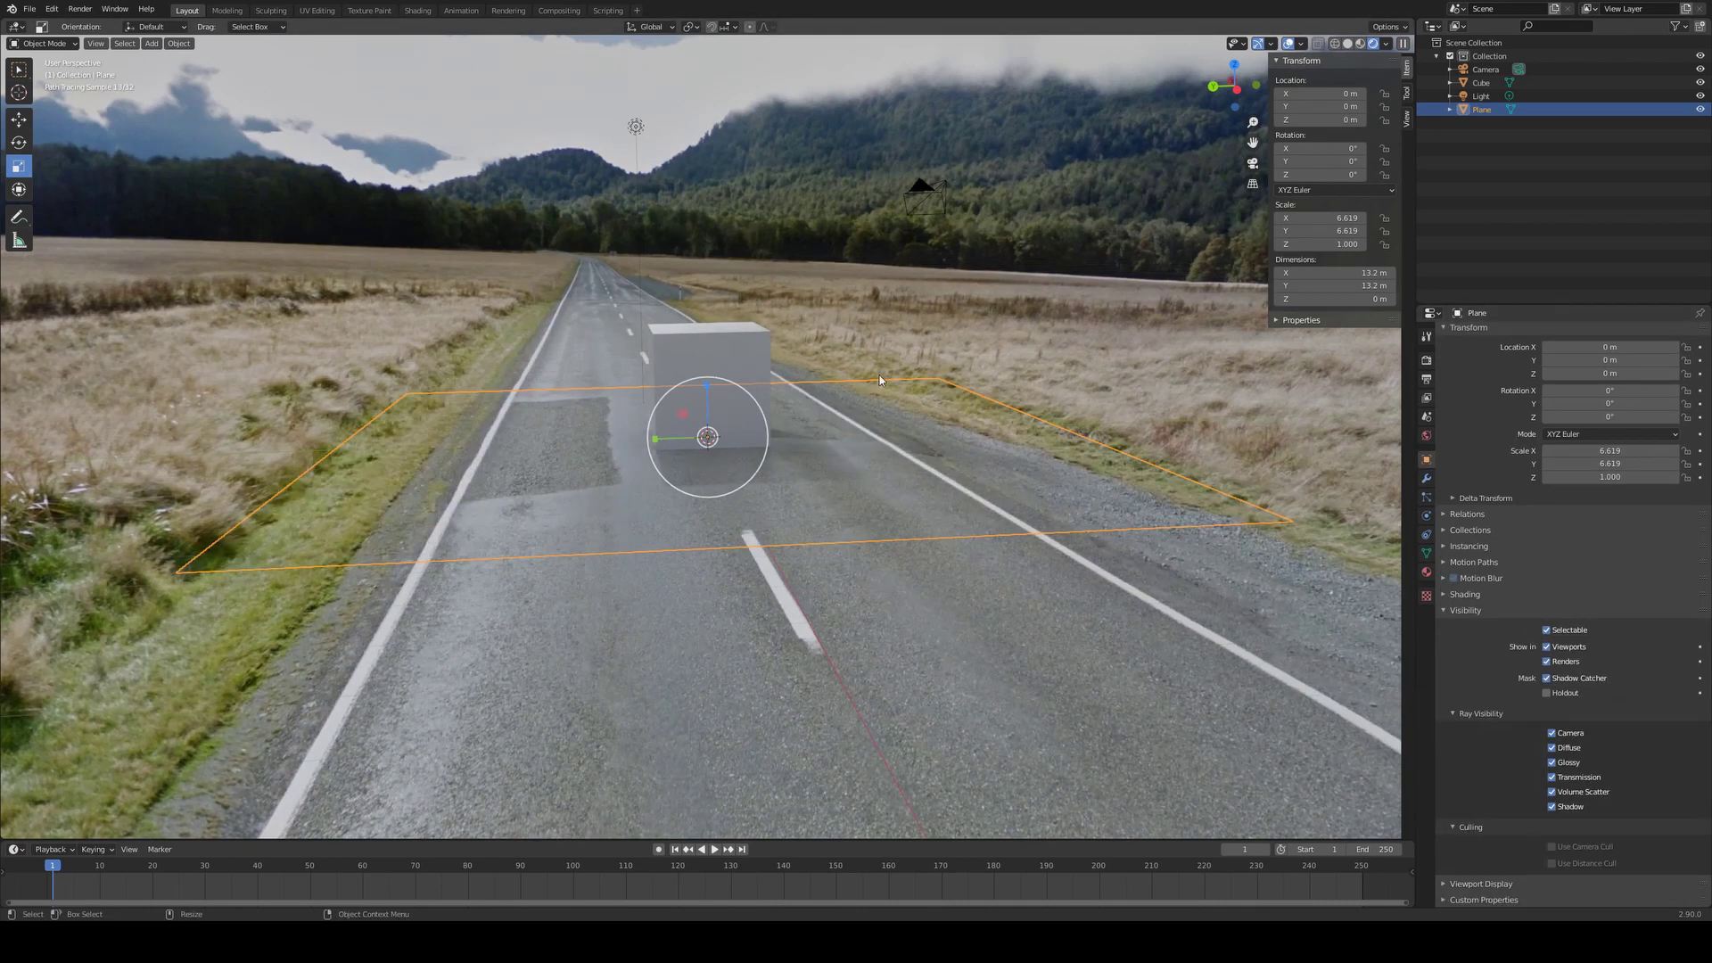
middle_click_drag(859, 323, 847, 315)
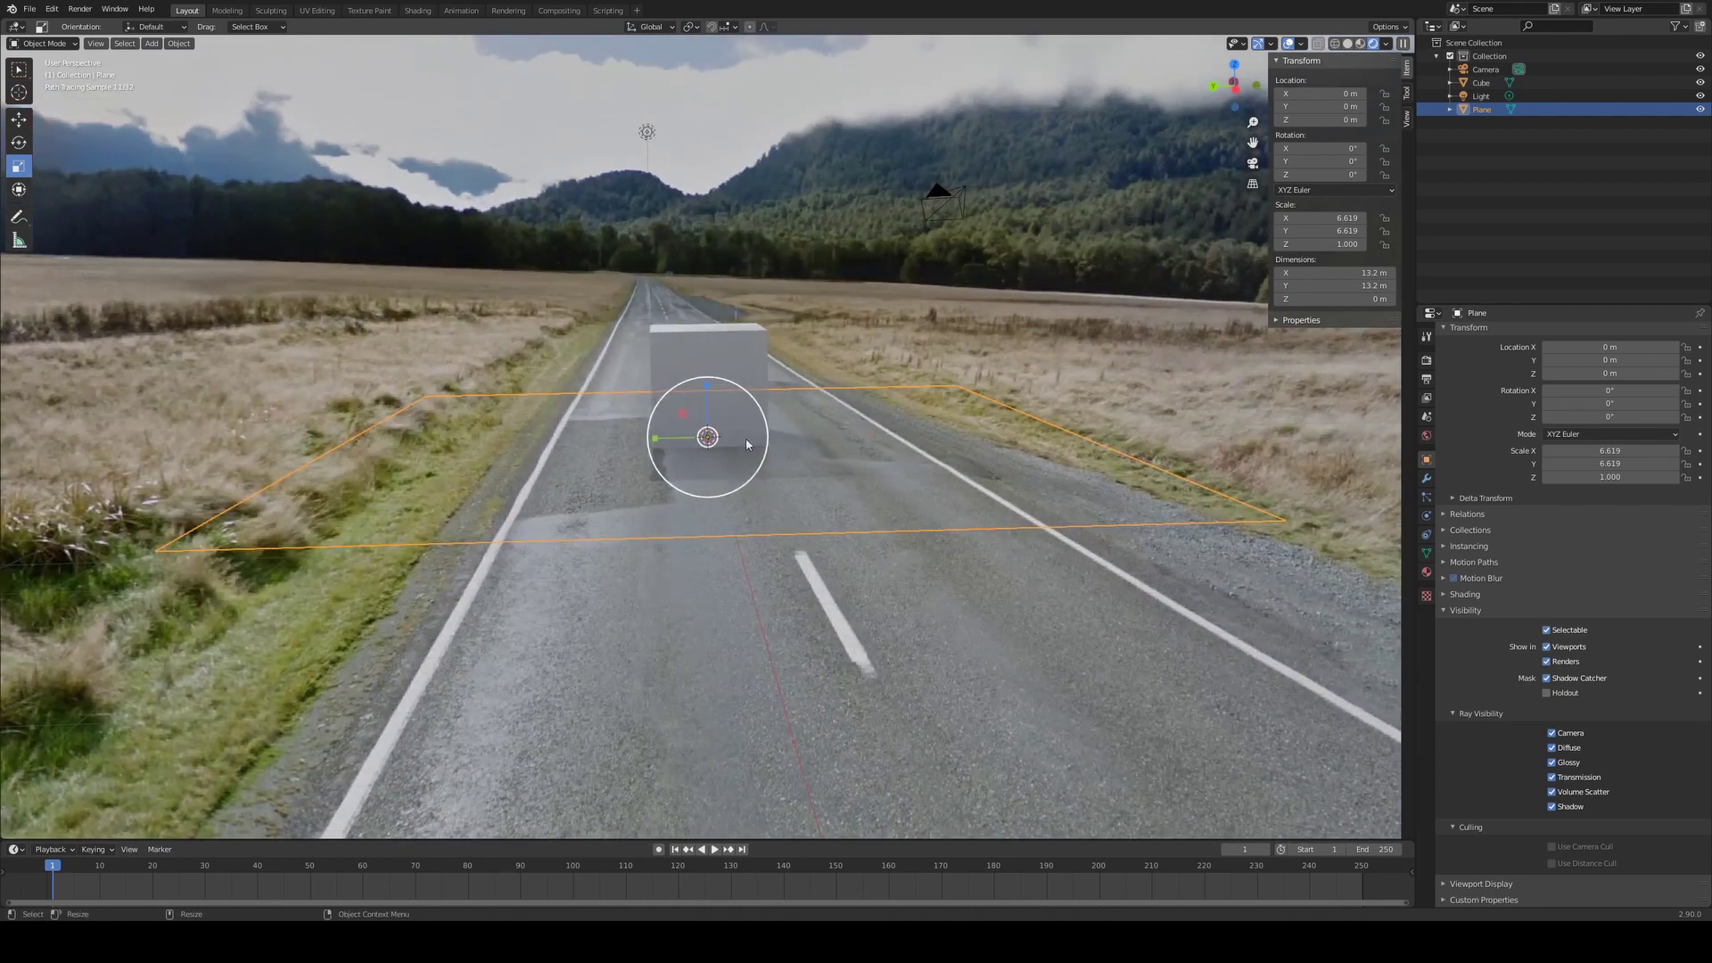
key("alt+a")
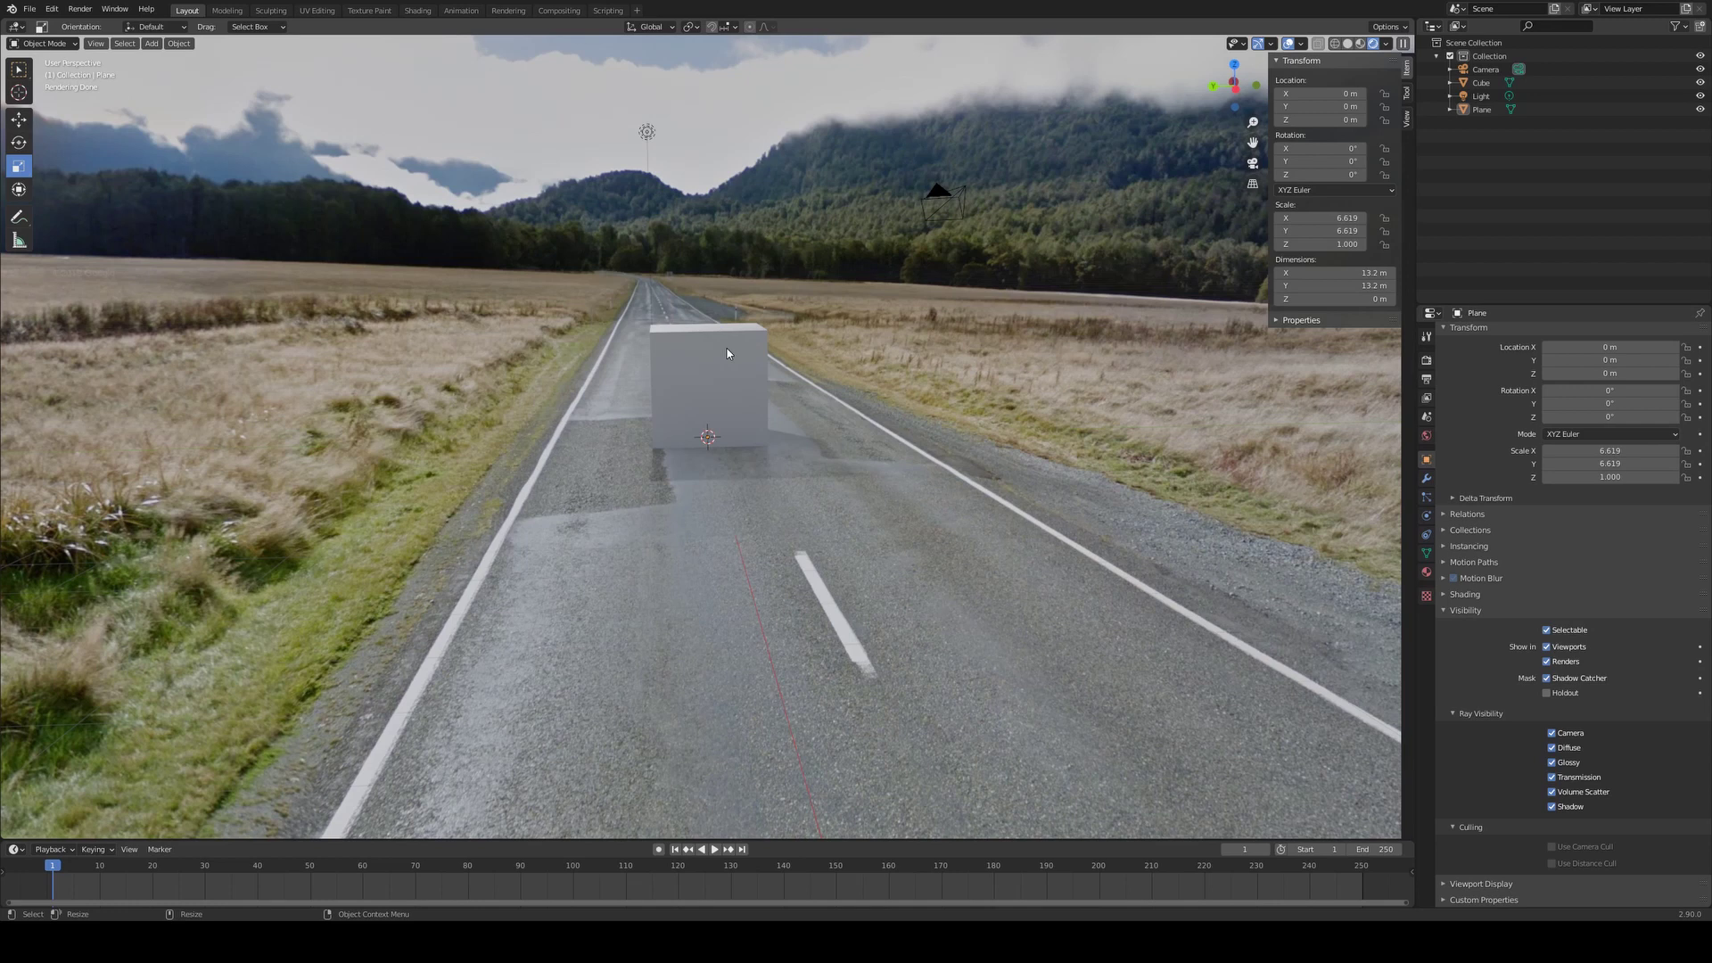
scroll(758, 350, "up", 2)
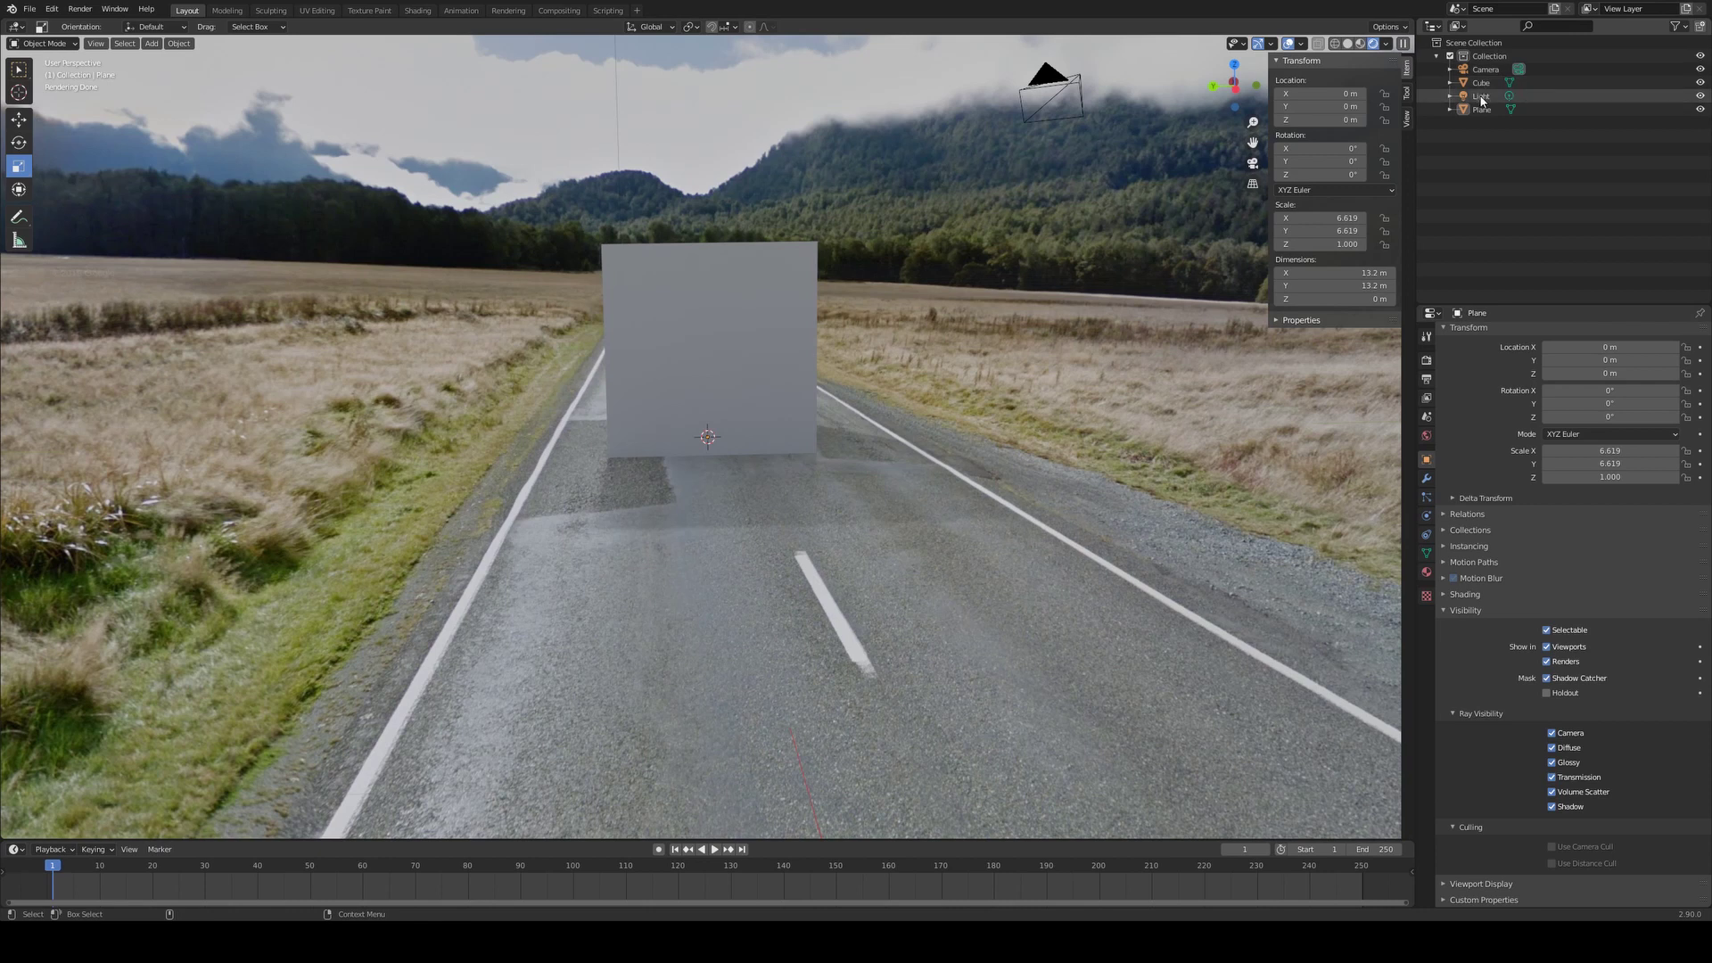
Select the Light and orbit from a top-down view to a low side view of the scene
left_click(1596, 96)
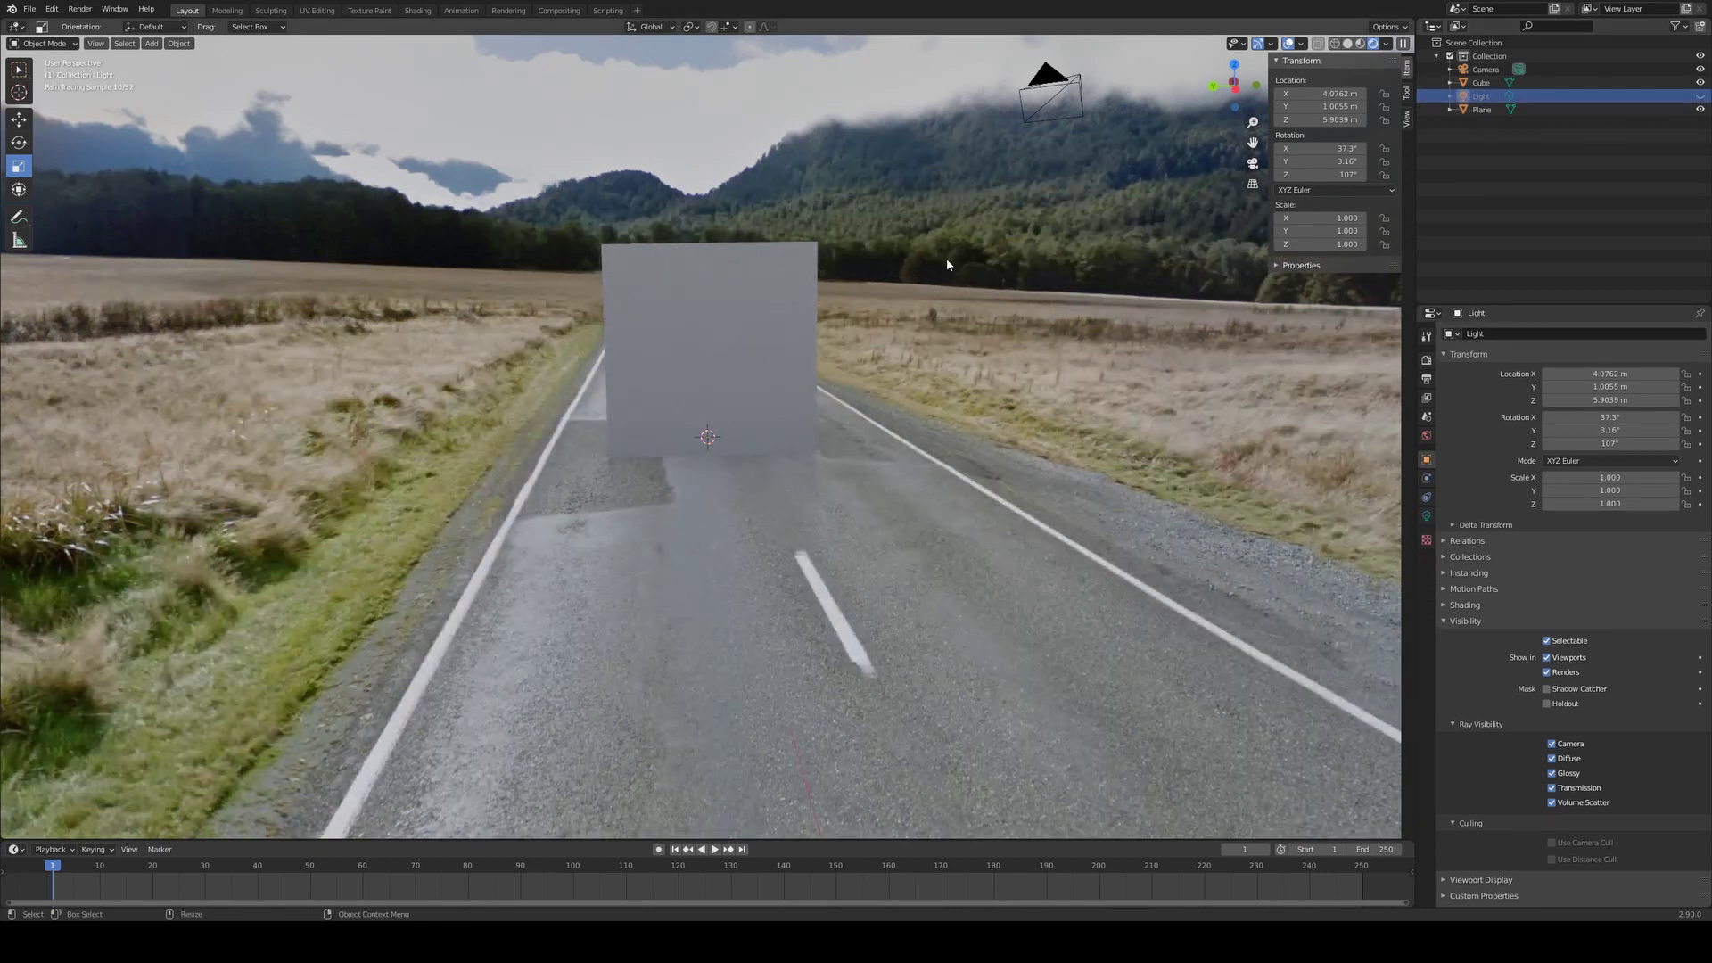
middle_click_drag(946, 259, 826, 258)
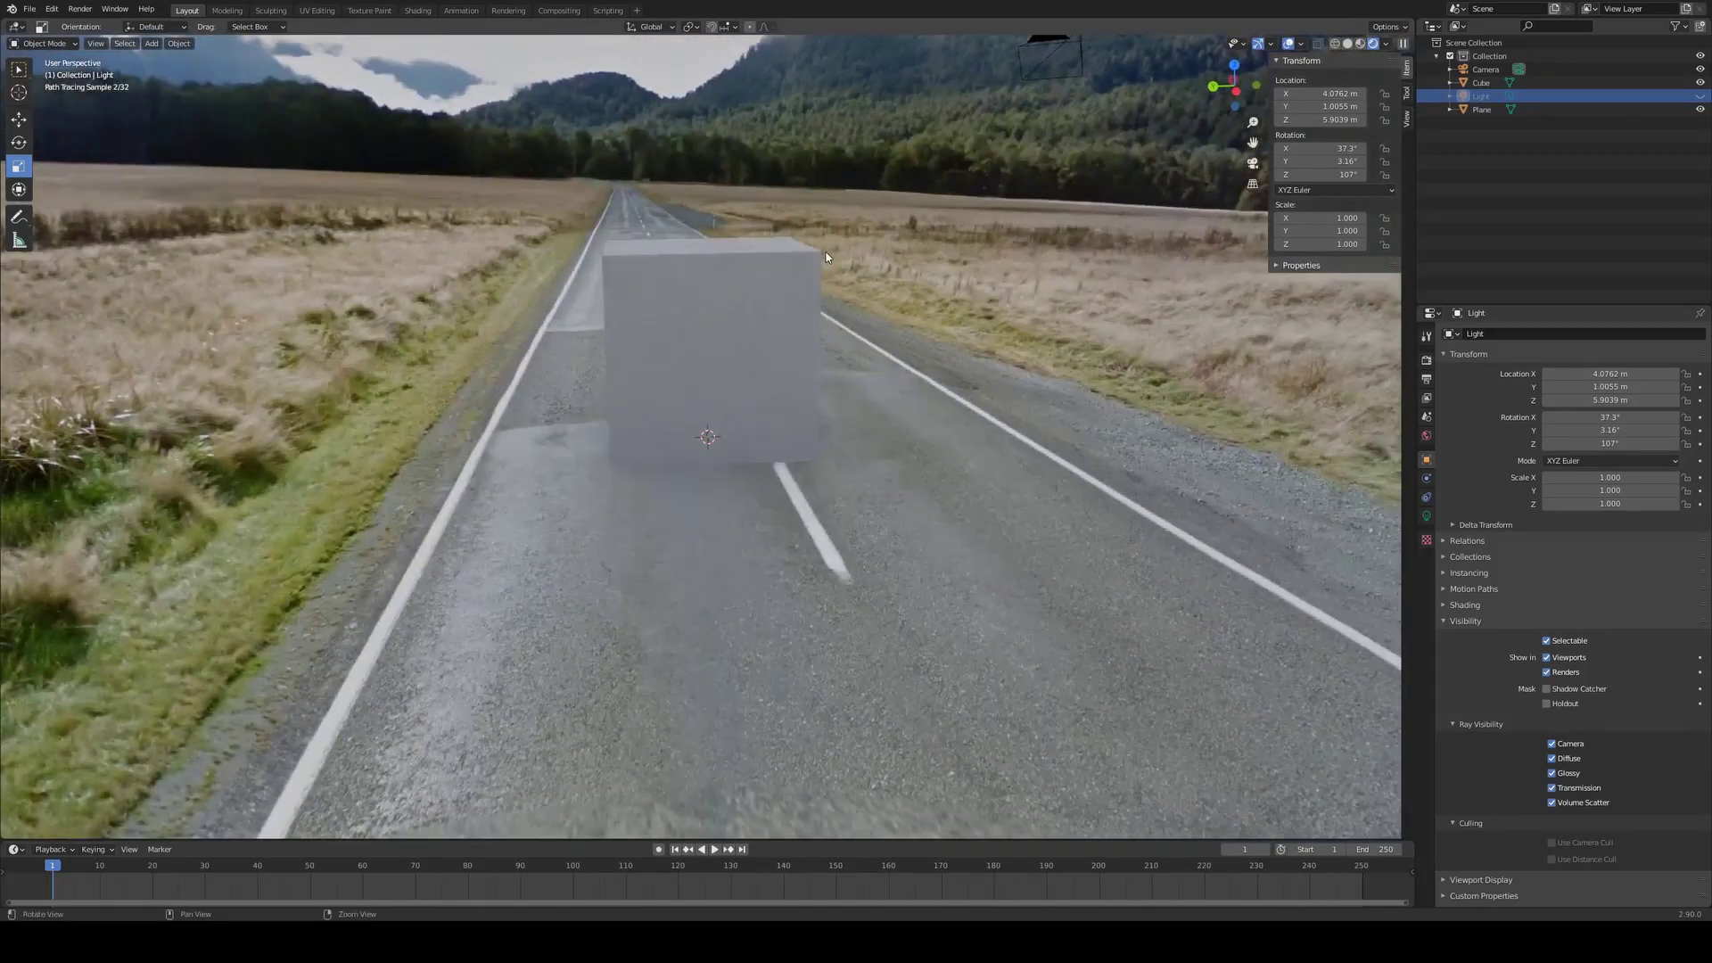
mouse_move(893, 278)
right_mouse_down("alt")
mouse_move(779, 254)
mouse_move(881, 284)
right_mouse_up("alt")
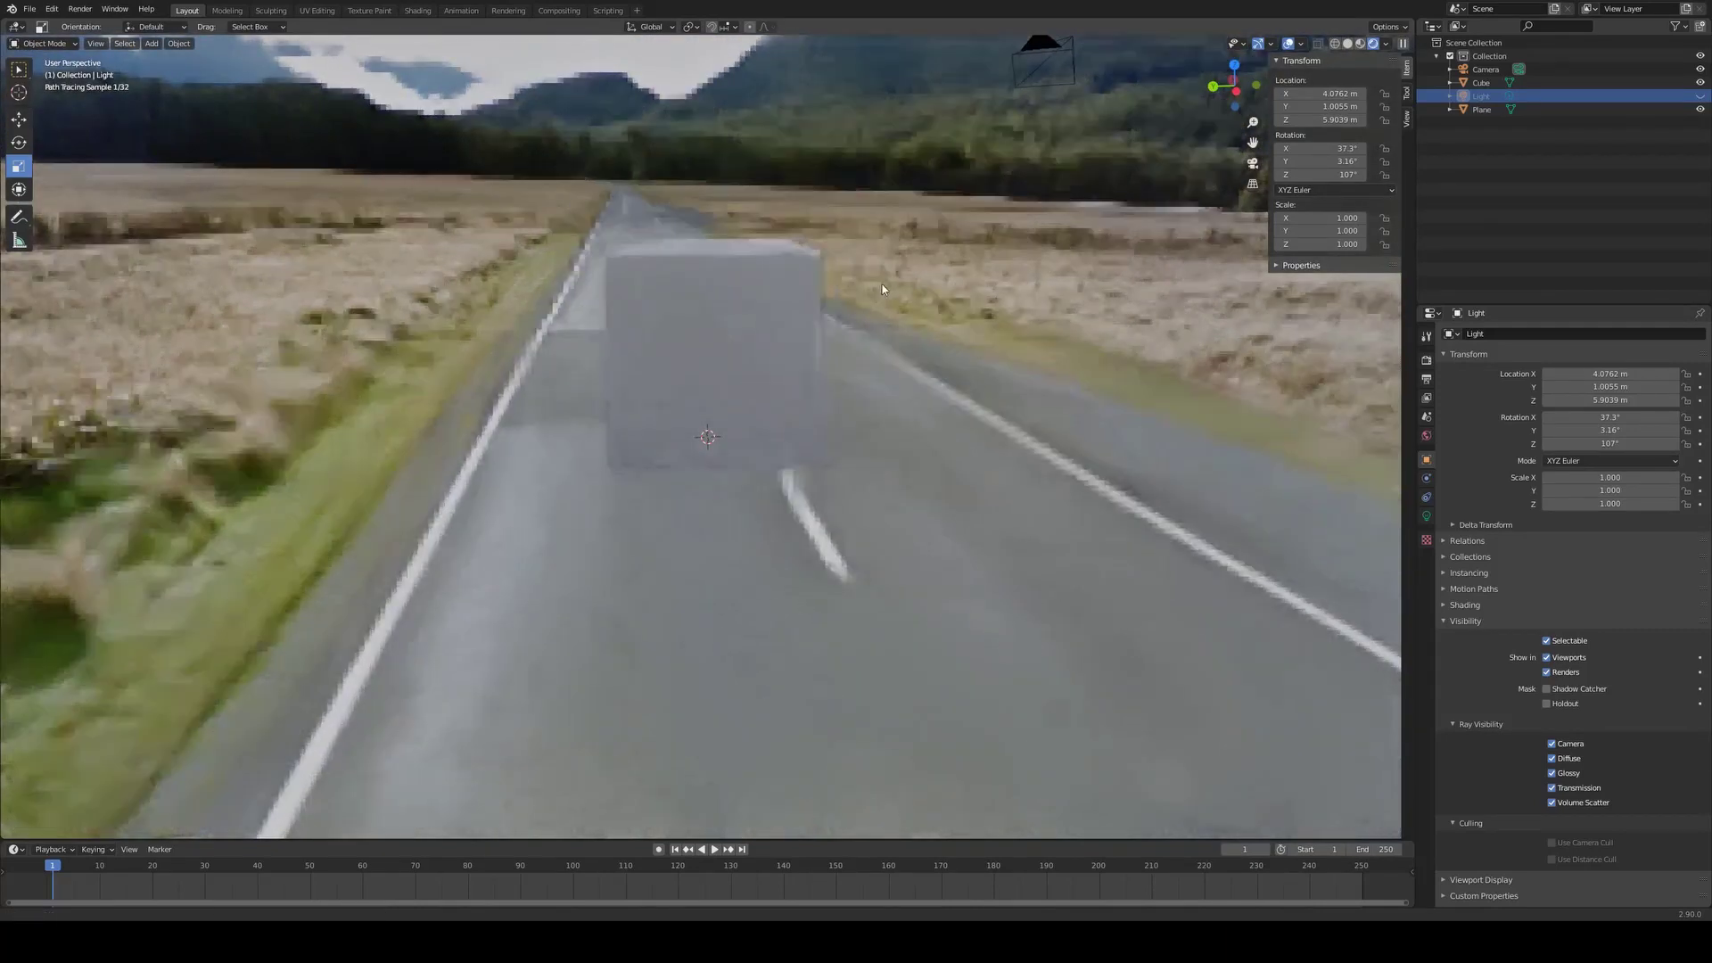
mouse_move(882, 289)
middle_mouse_down()
mouse_move(747, 276)
mouse_move(752, 237)
middle_mouse_up()
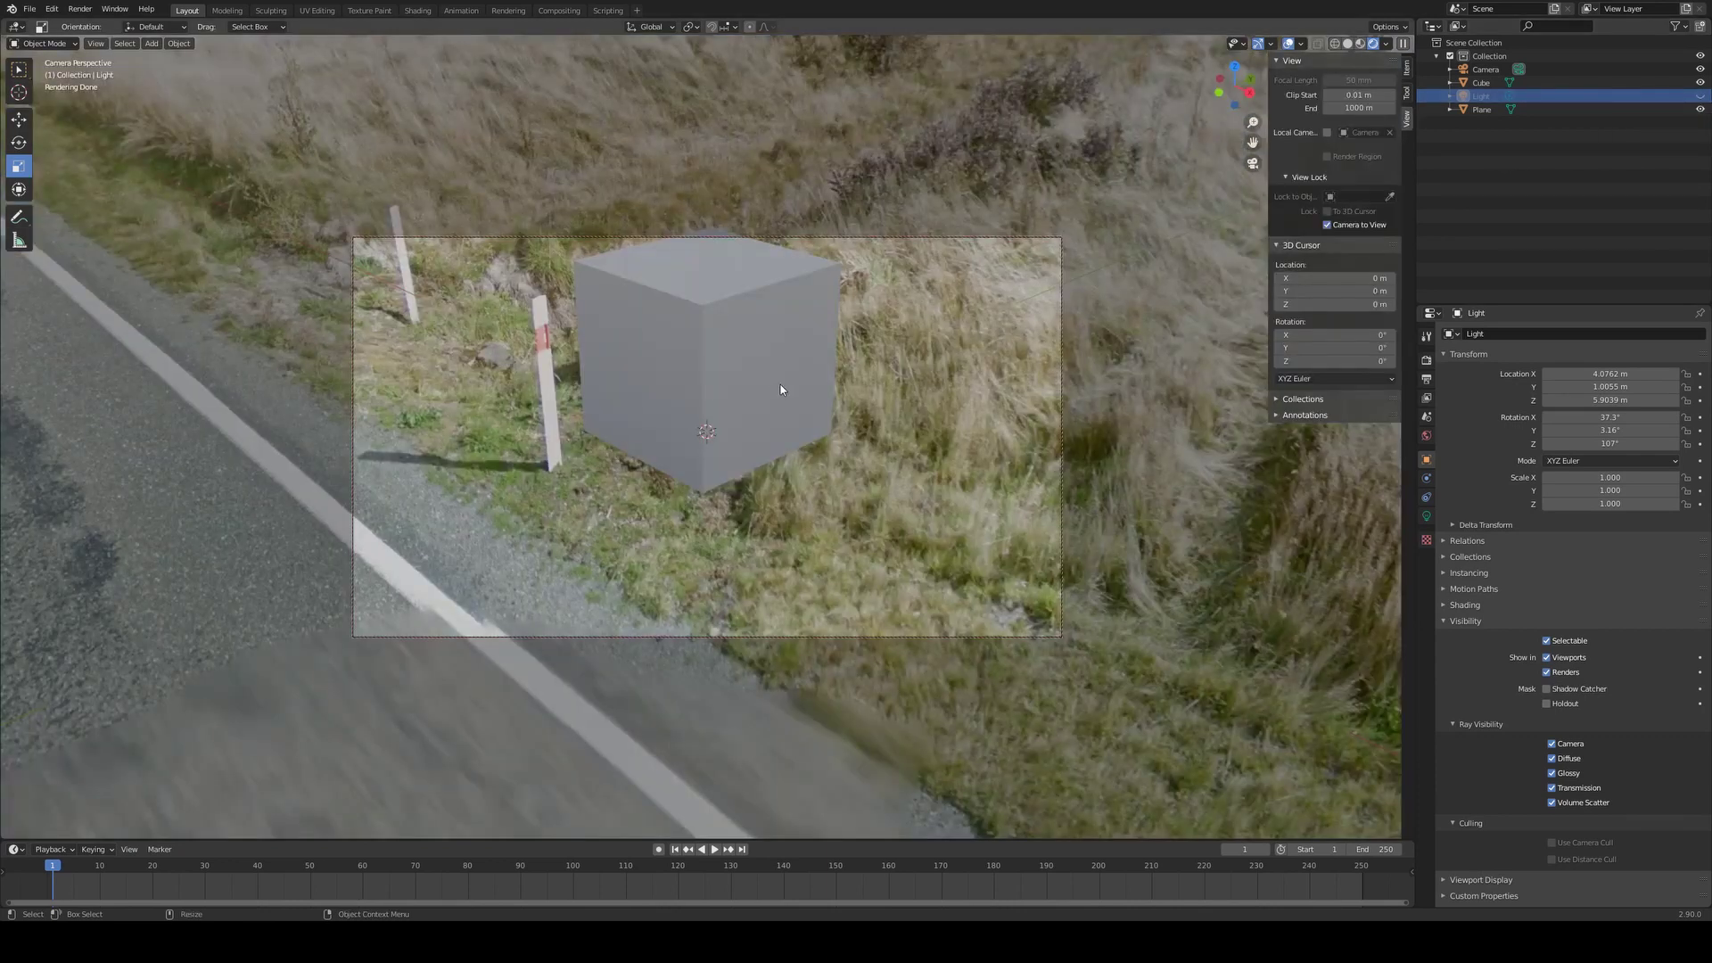
middle_click_drag(780, 383, 852, 327)
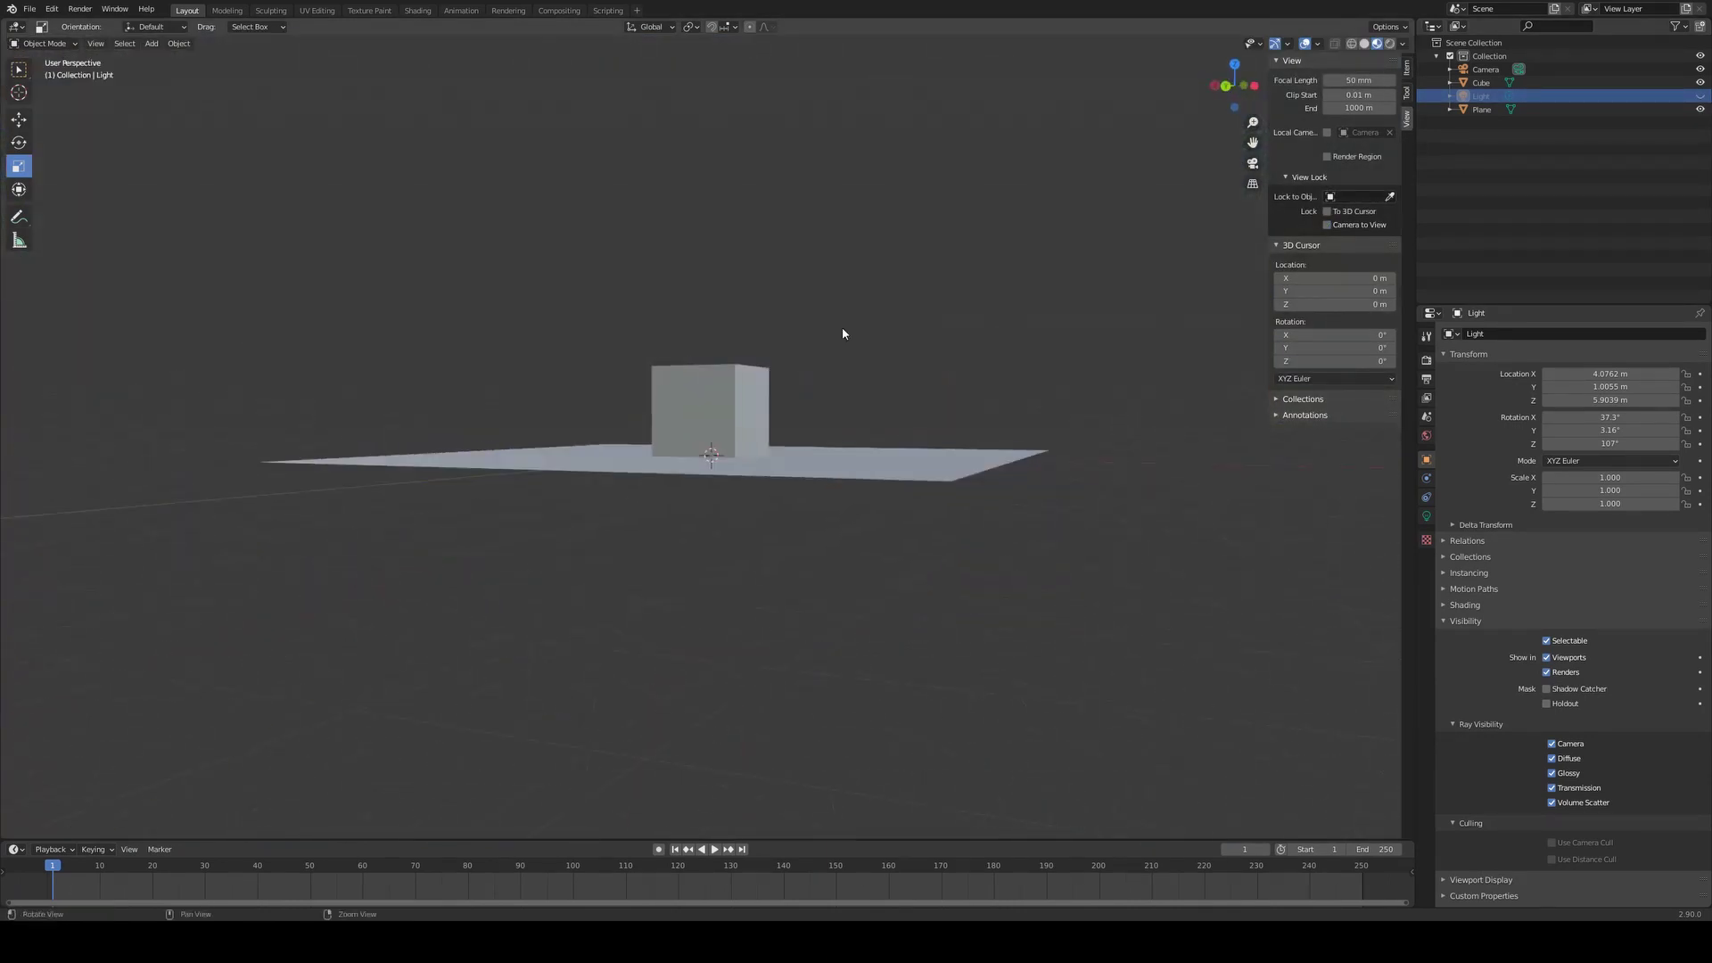
middle_click_drag(842, 332, 647, 370)
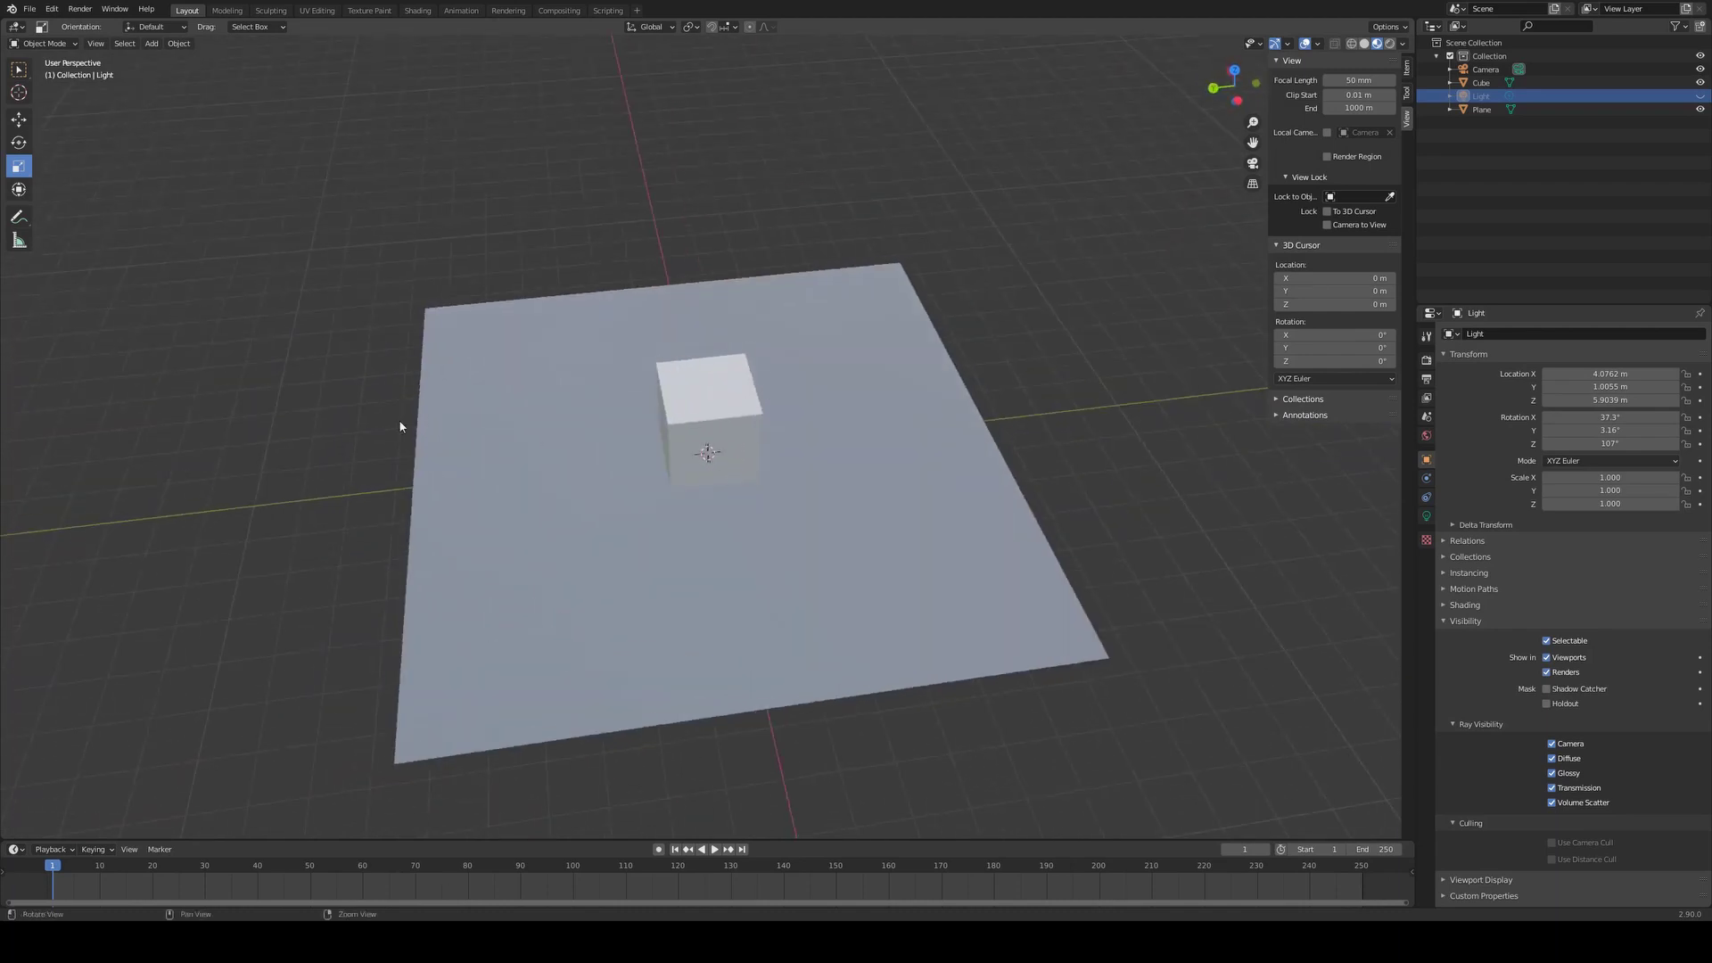
middle_click_drag(400, 426, 438, 322)
middle_click_drag(794, 332, 829, 259)
Unhide the light and change its type to Area
left_click(1700, 95)
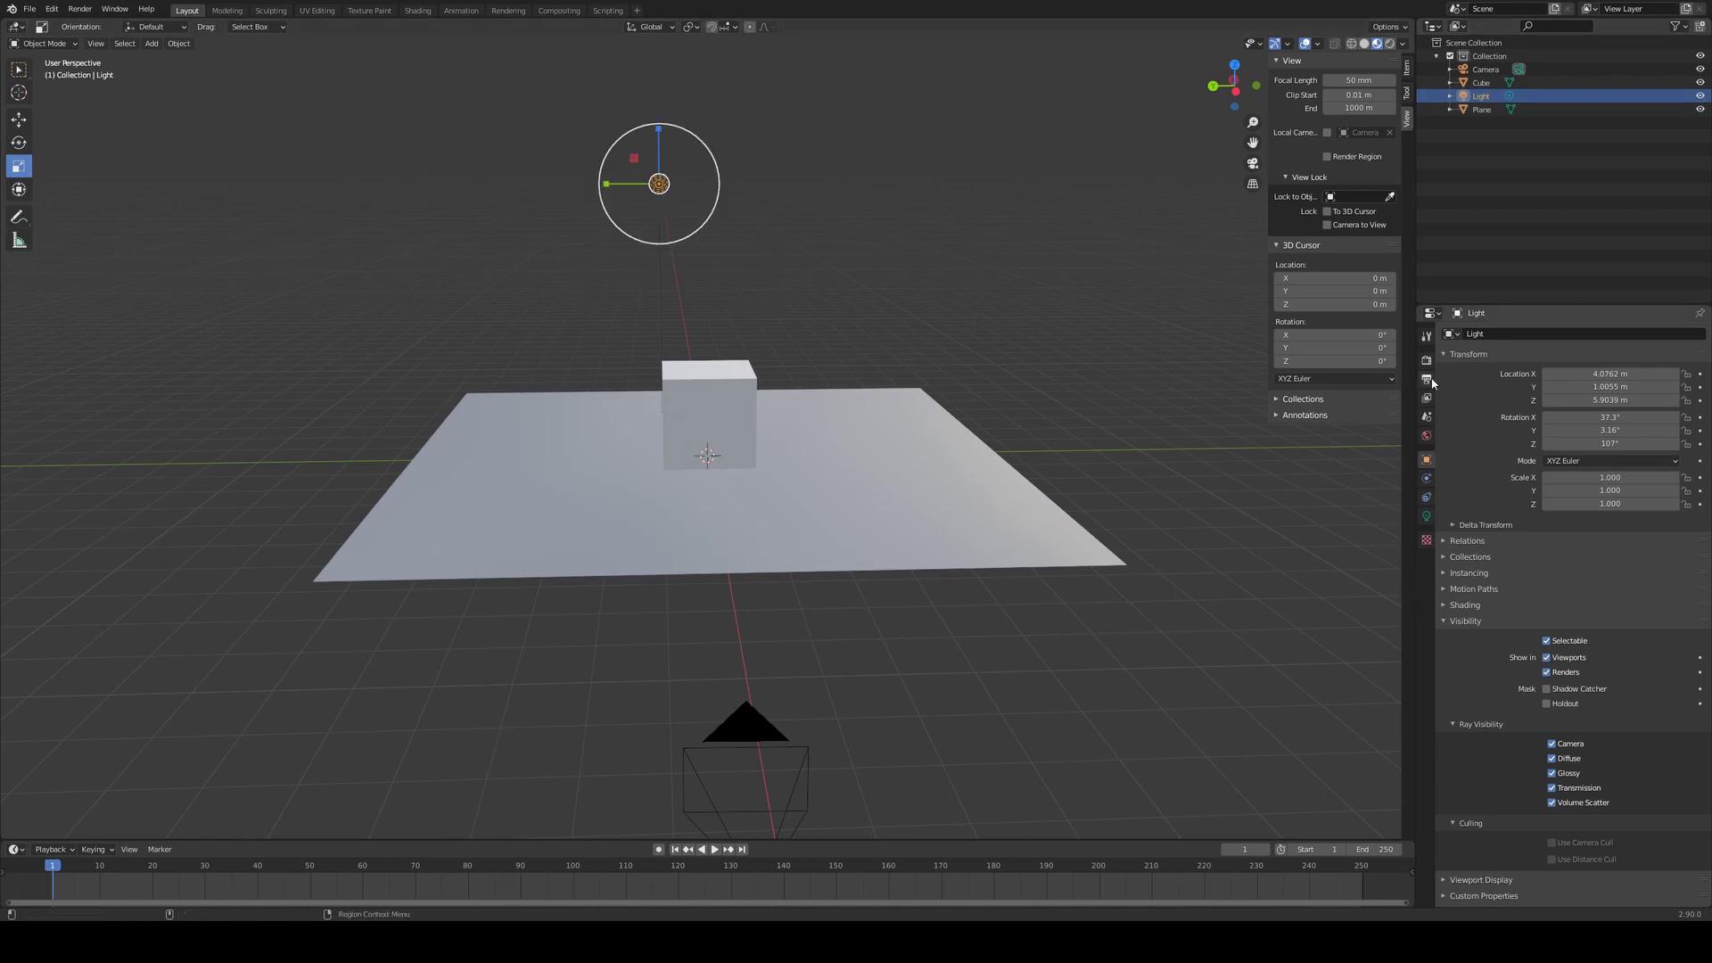
left_click(1426, 517)
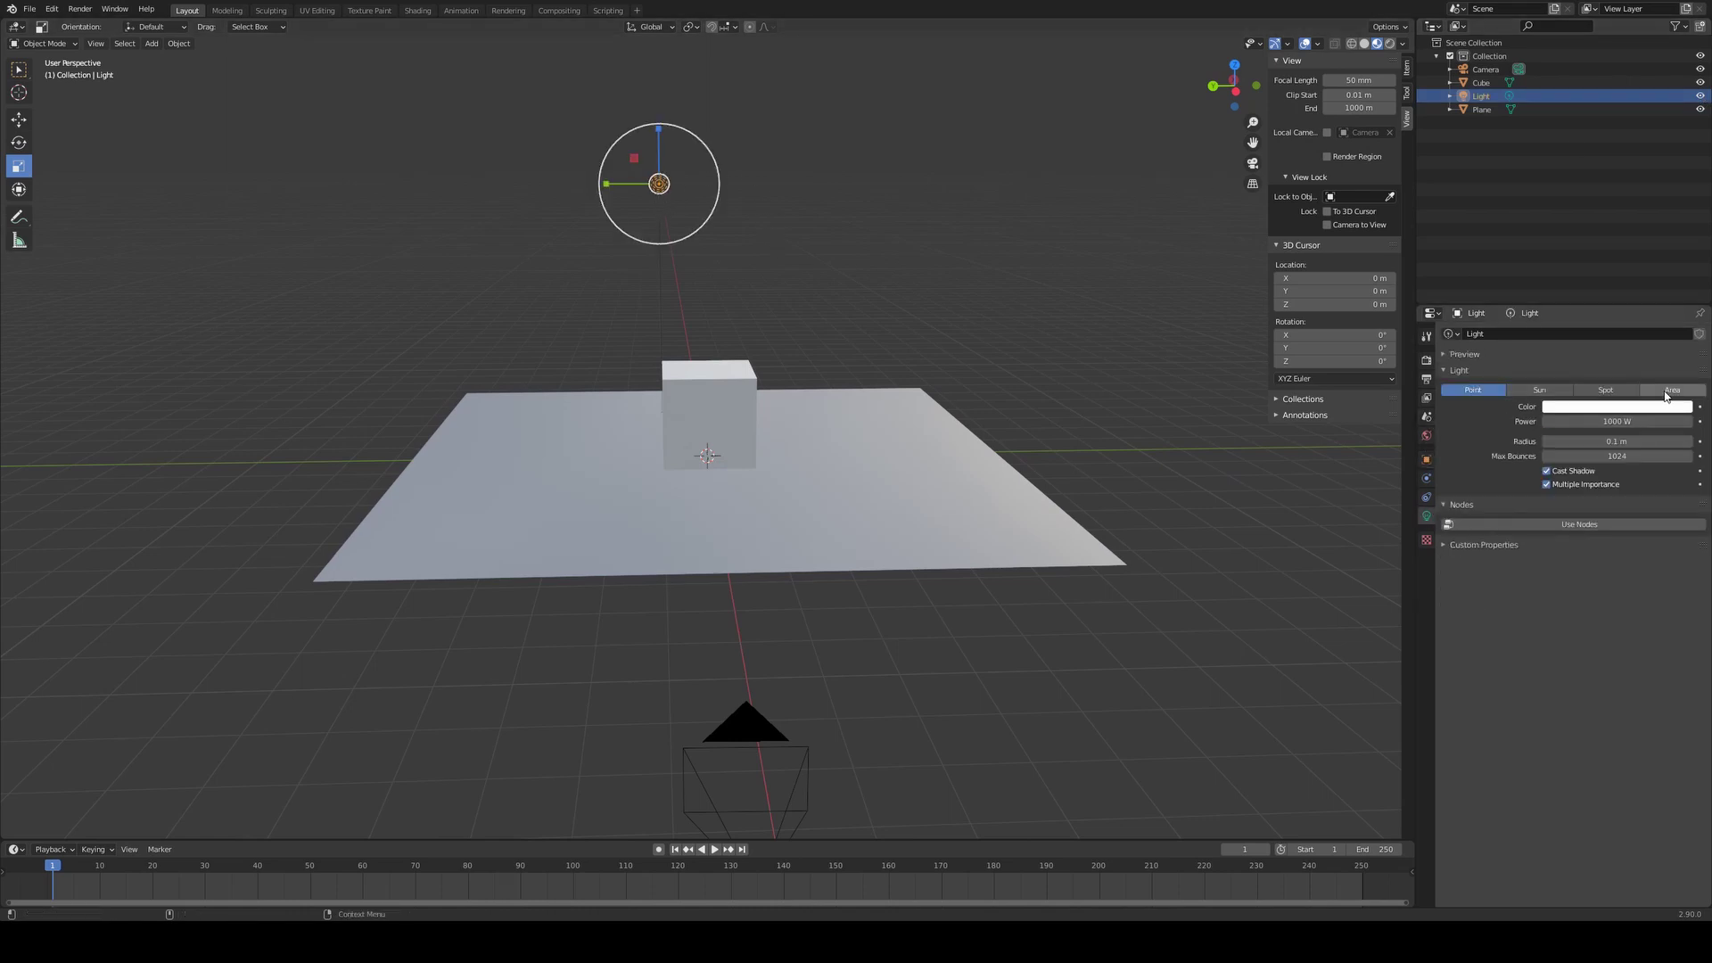
left_click(1605, 389)
left_click(1679, 390)
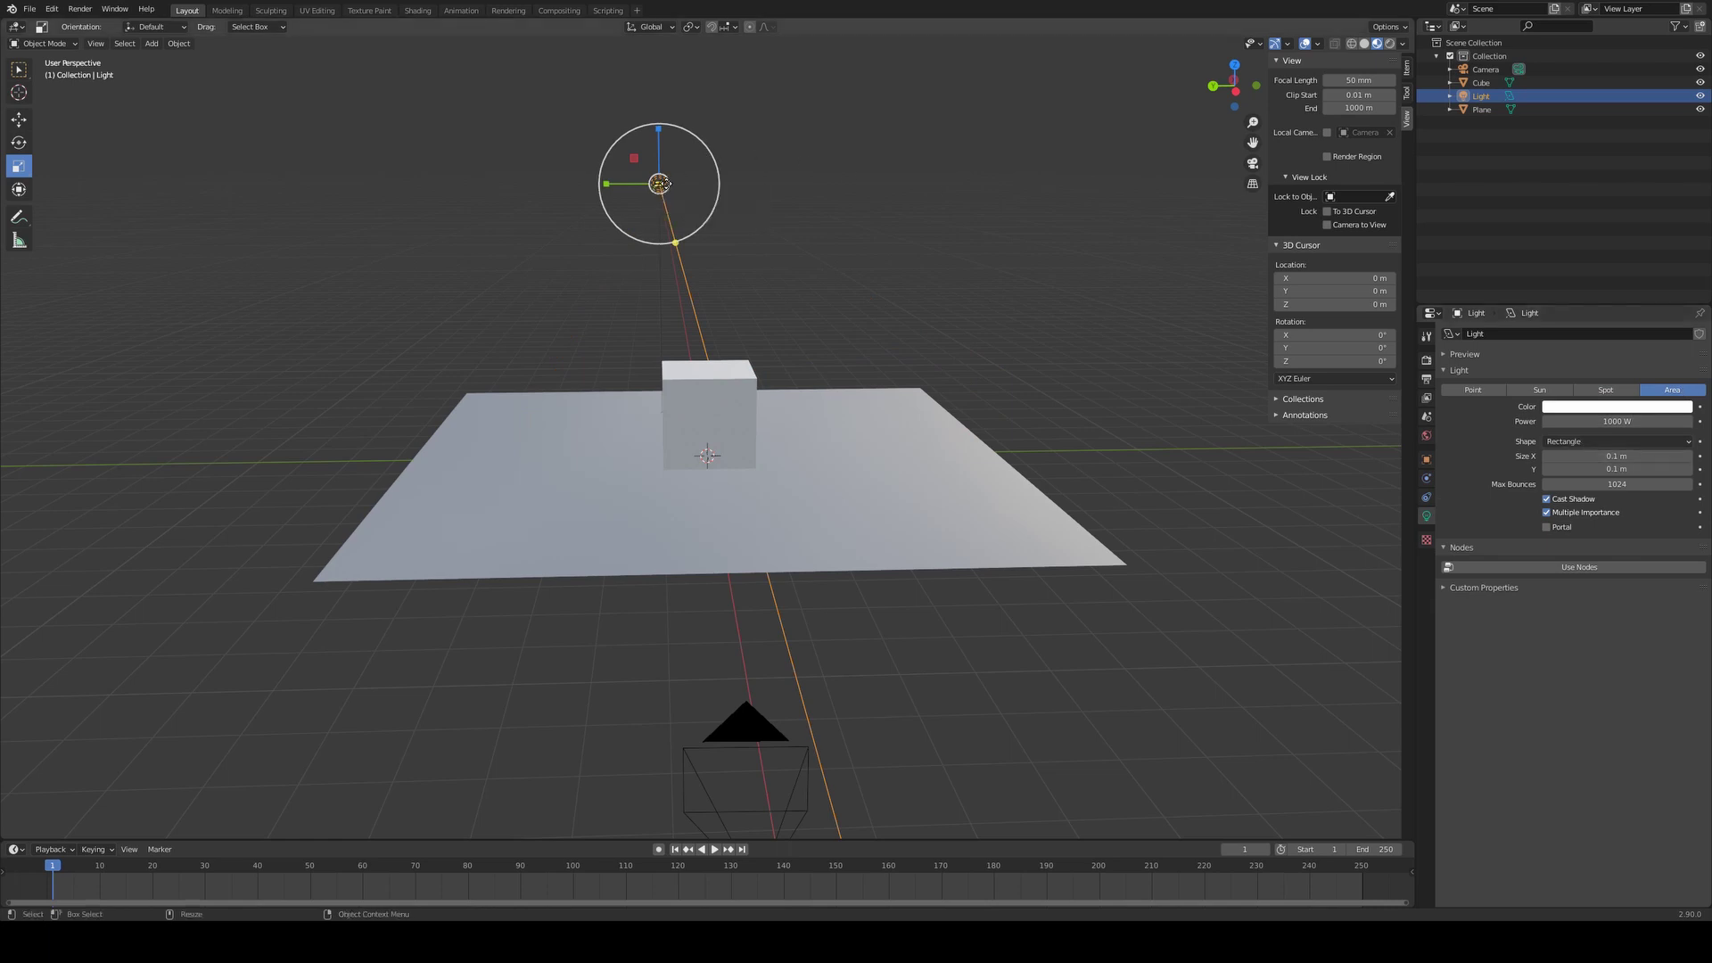
Enlarge the area light and tilt it above the scene to aim at the cube
left_click_drag(678, 189, 709, 190)
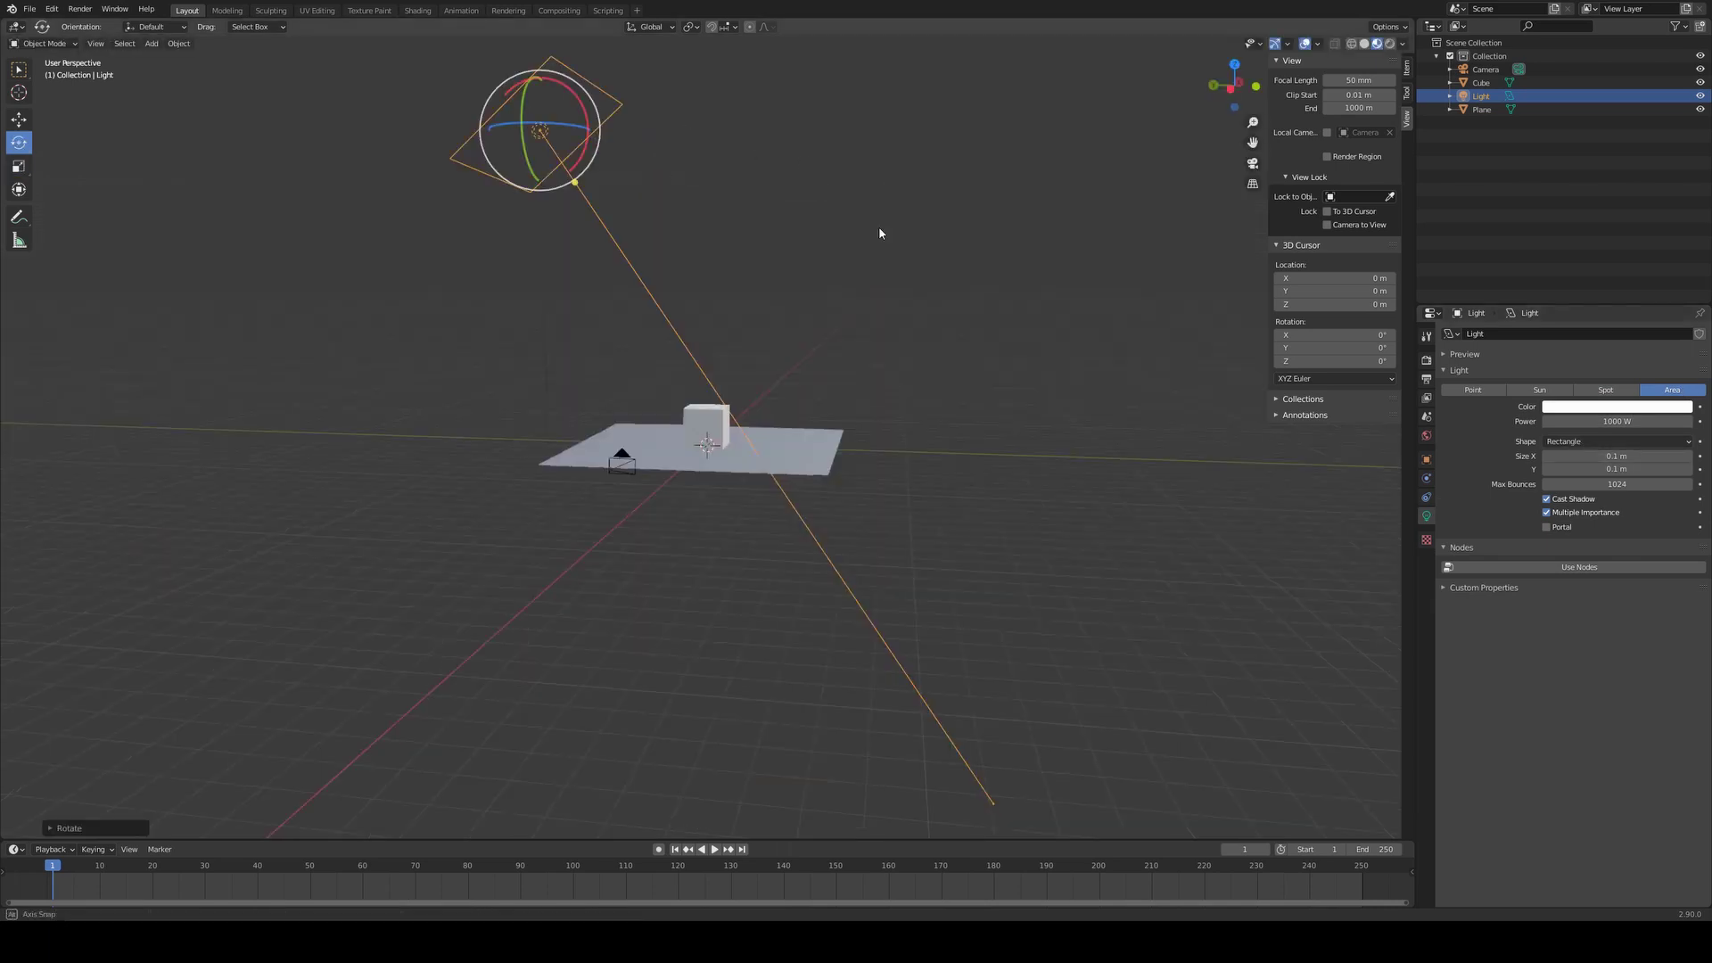
right_click_drag(879, 228, 699, 264, "alt")
left_click_drag(460, 141, 489, 130, "alt")
right_click_drag(760, 280, 400, 278, "alt")
left_click_drag(741, 308, 744, 372, "alt")
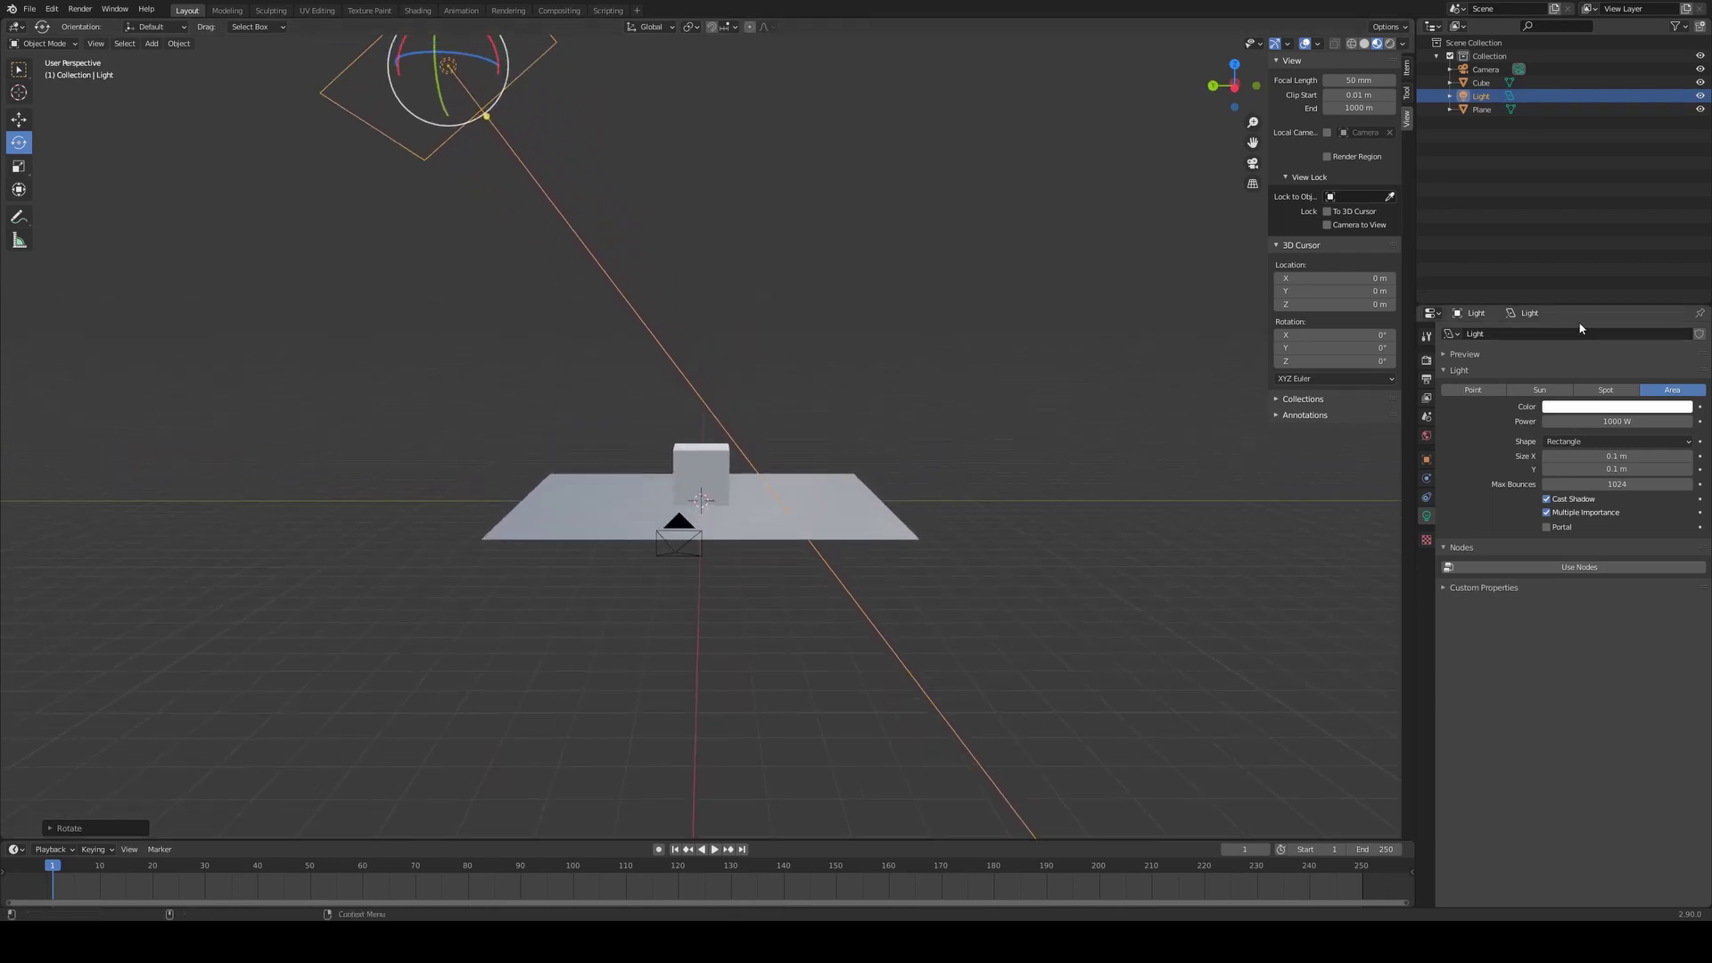
In camera view, turn the cube about 95° around its vertical axis
scroll(918, 419, "up", 4)
key("KP_0")
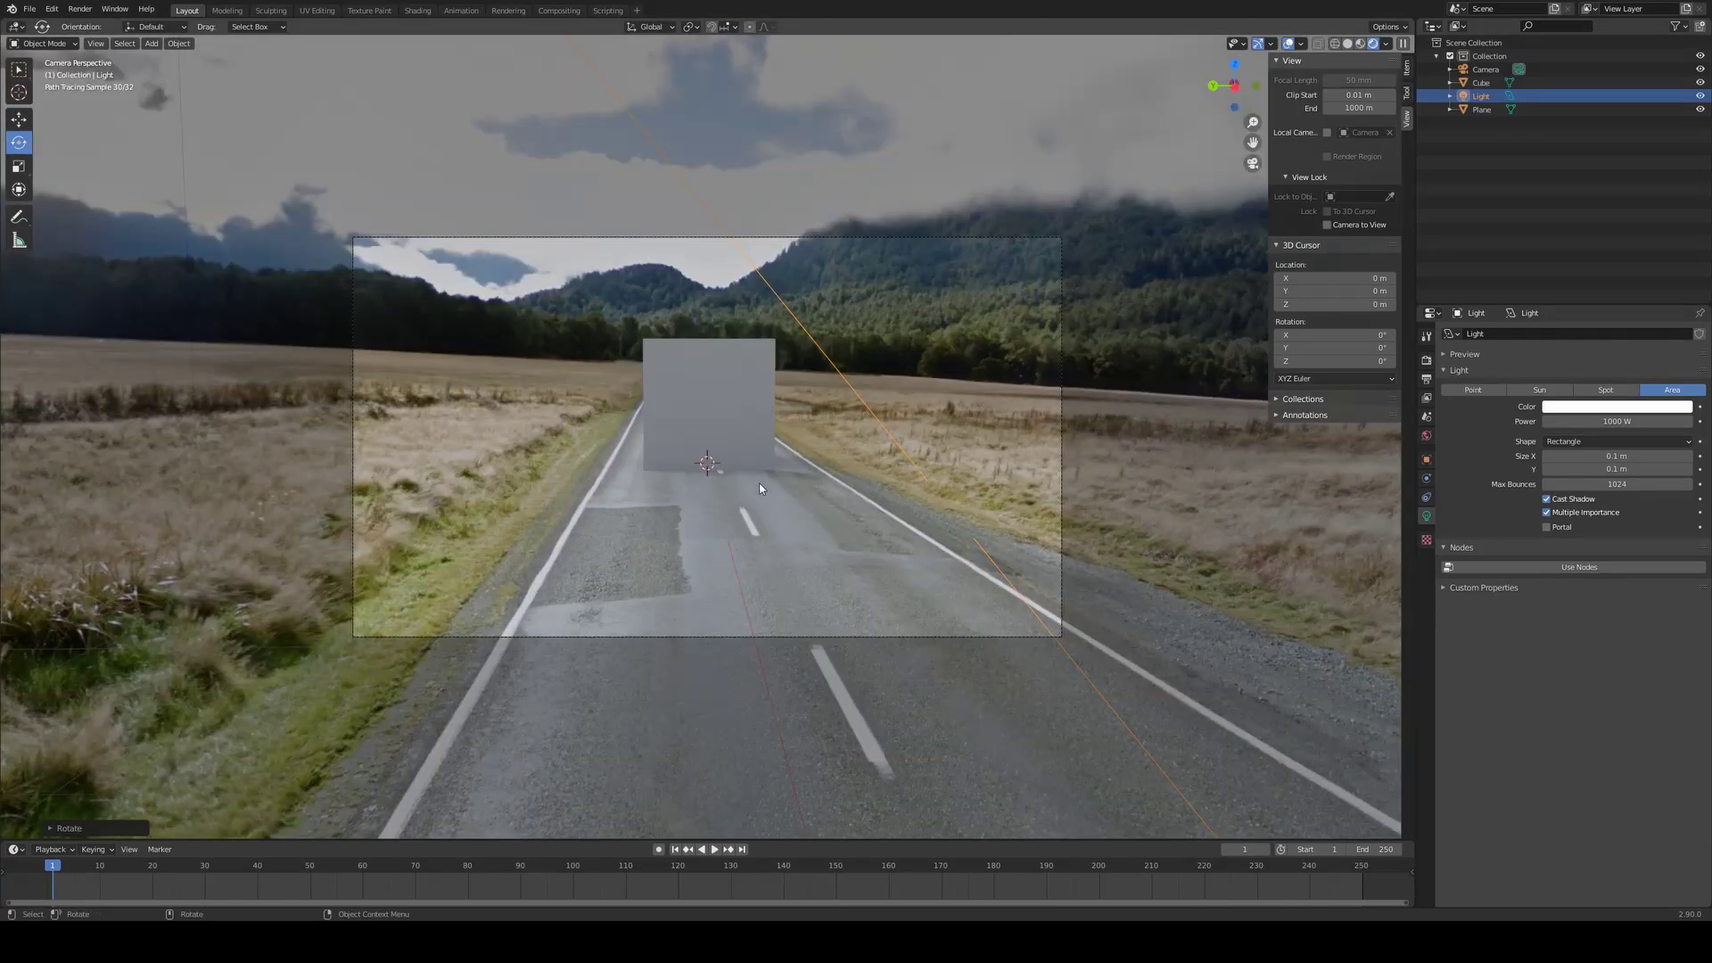
left_click(746, 452)
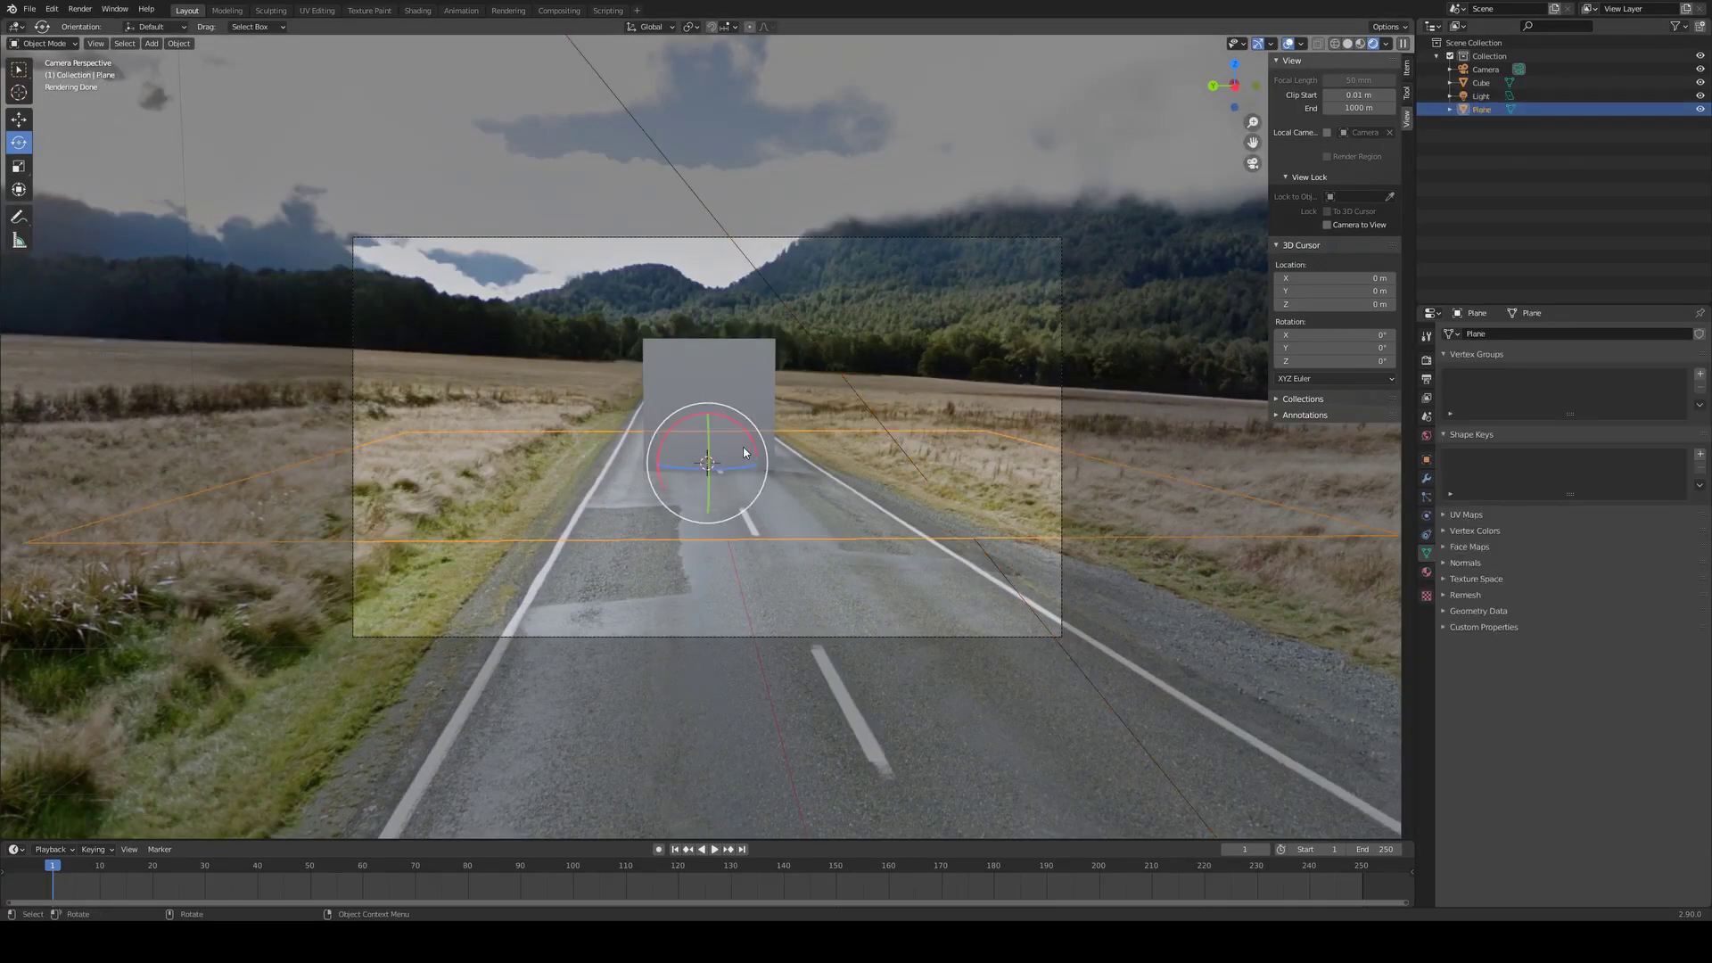
key("alt+a")
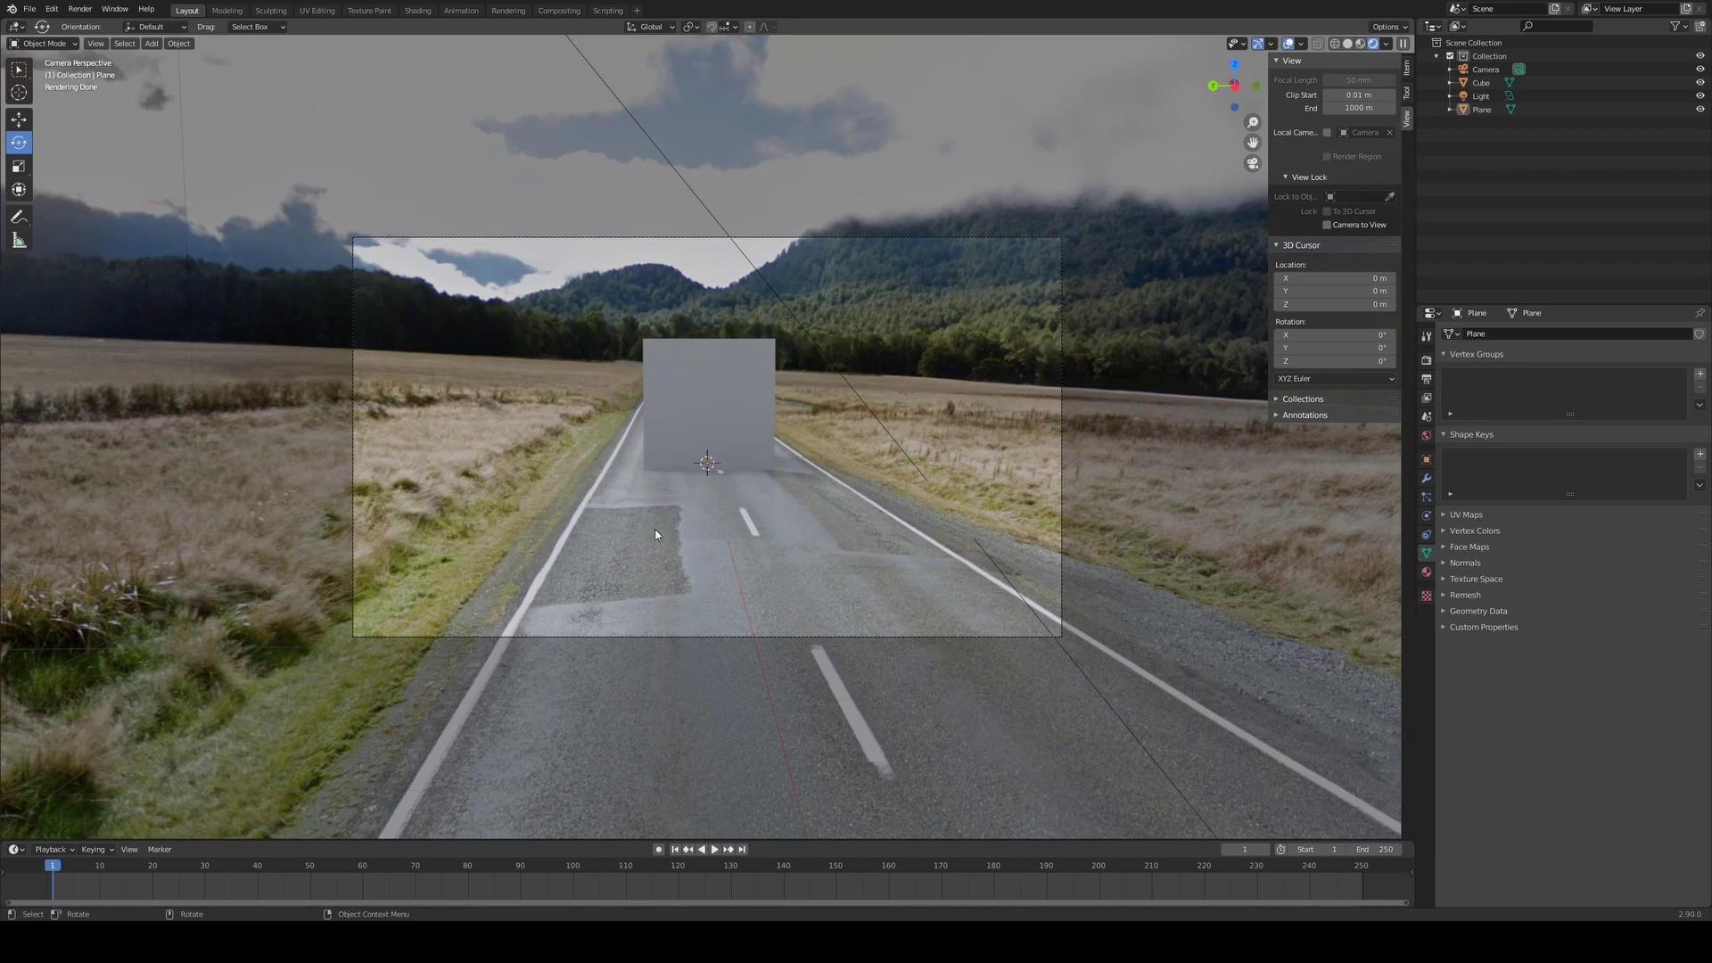
left_click(704, 399)
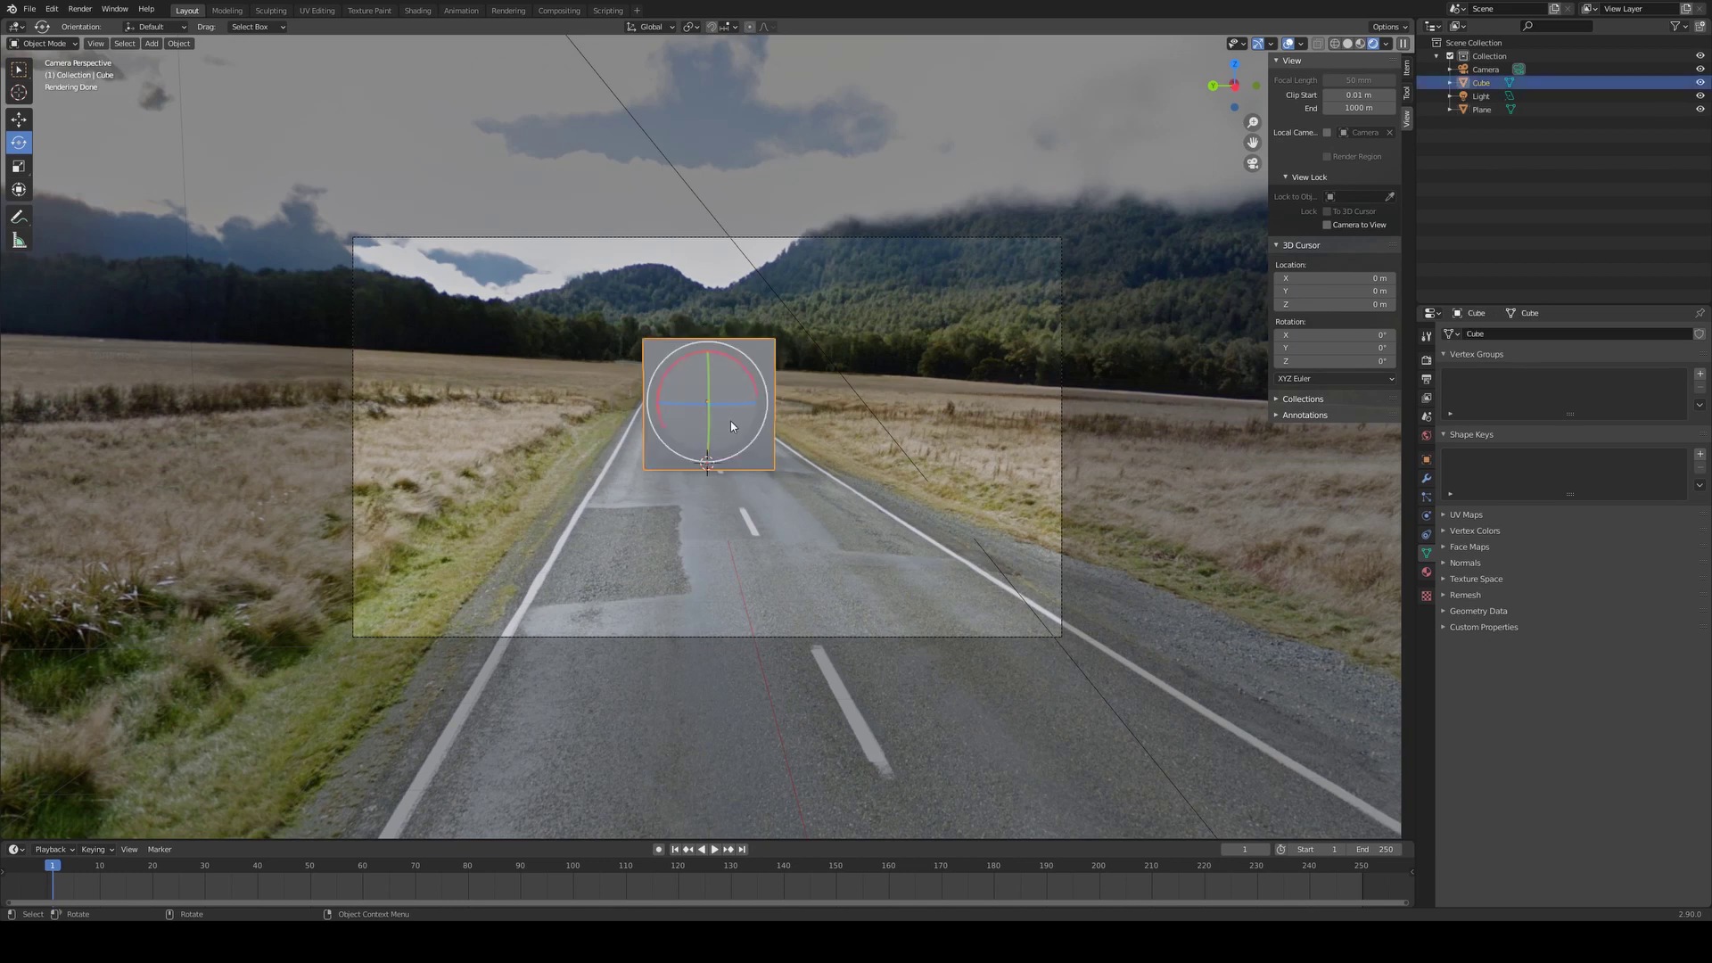
left_click_drag(742, 407, 700, 406)
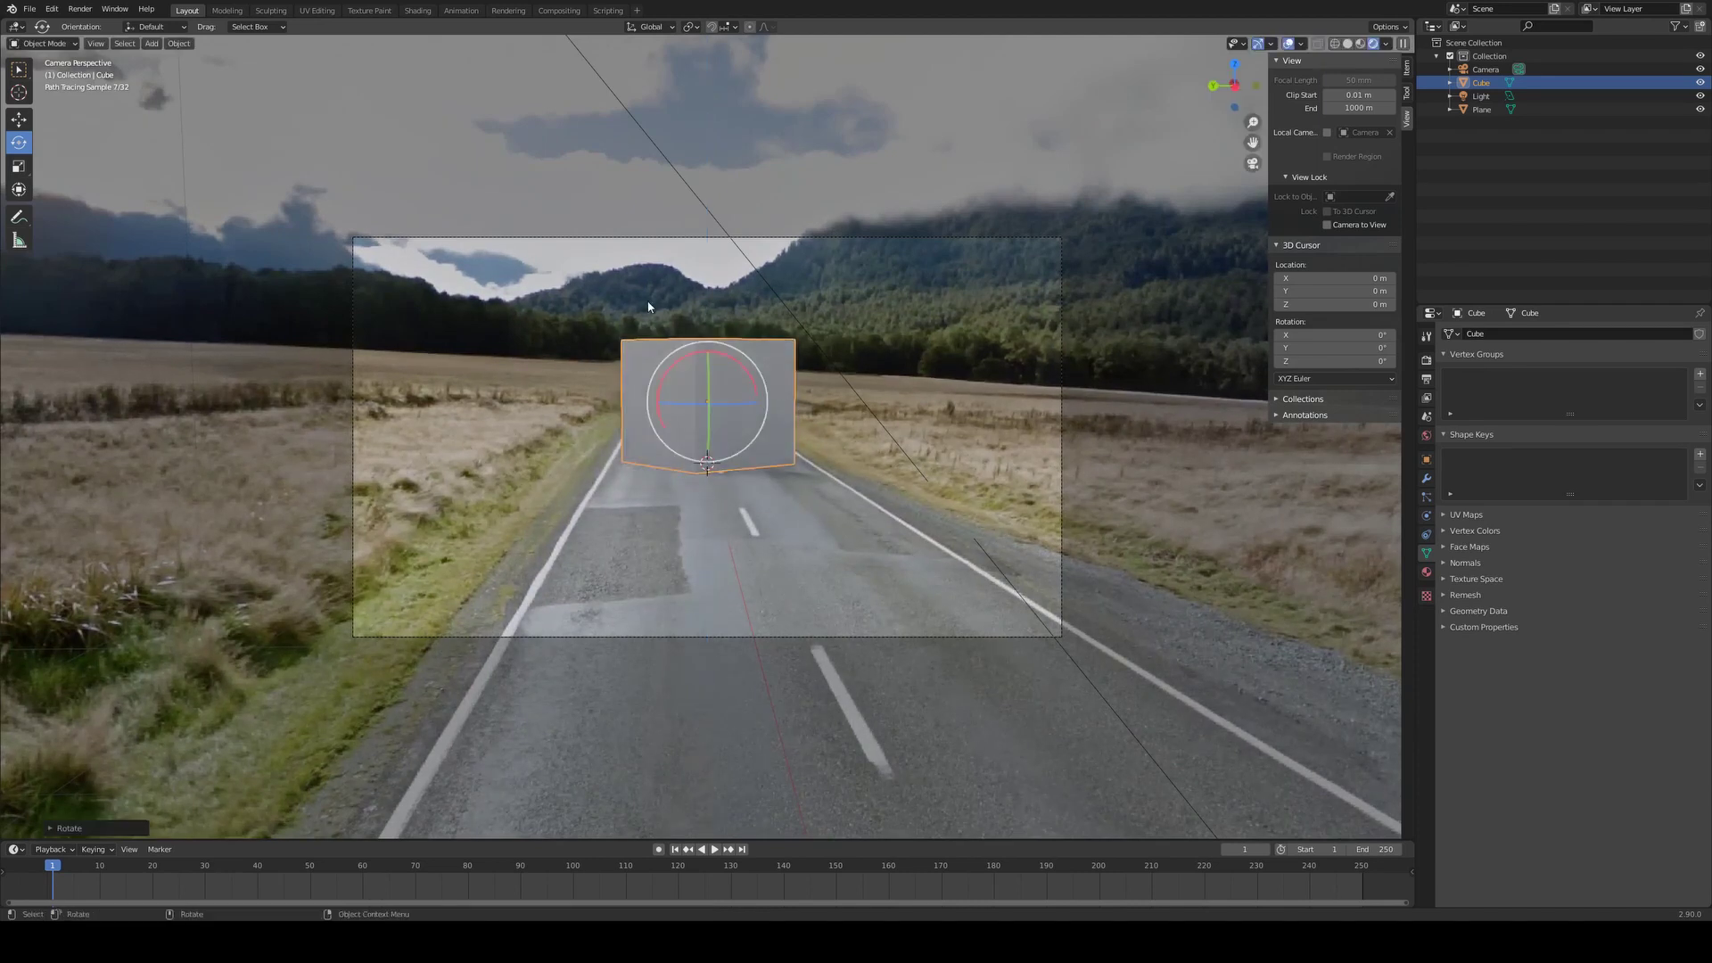
Tilt the cube and ground plane together about 2° on X
left_click(722, 539, "shift")
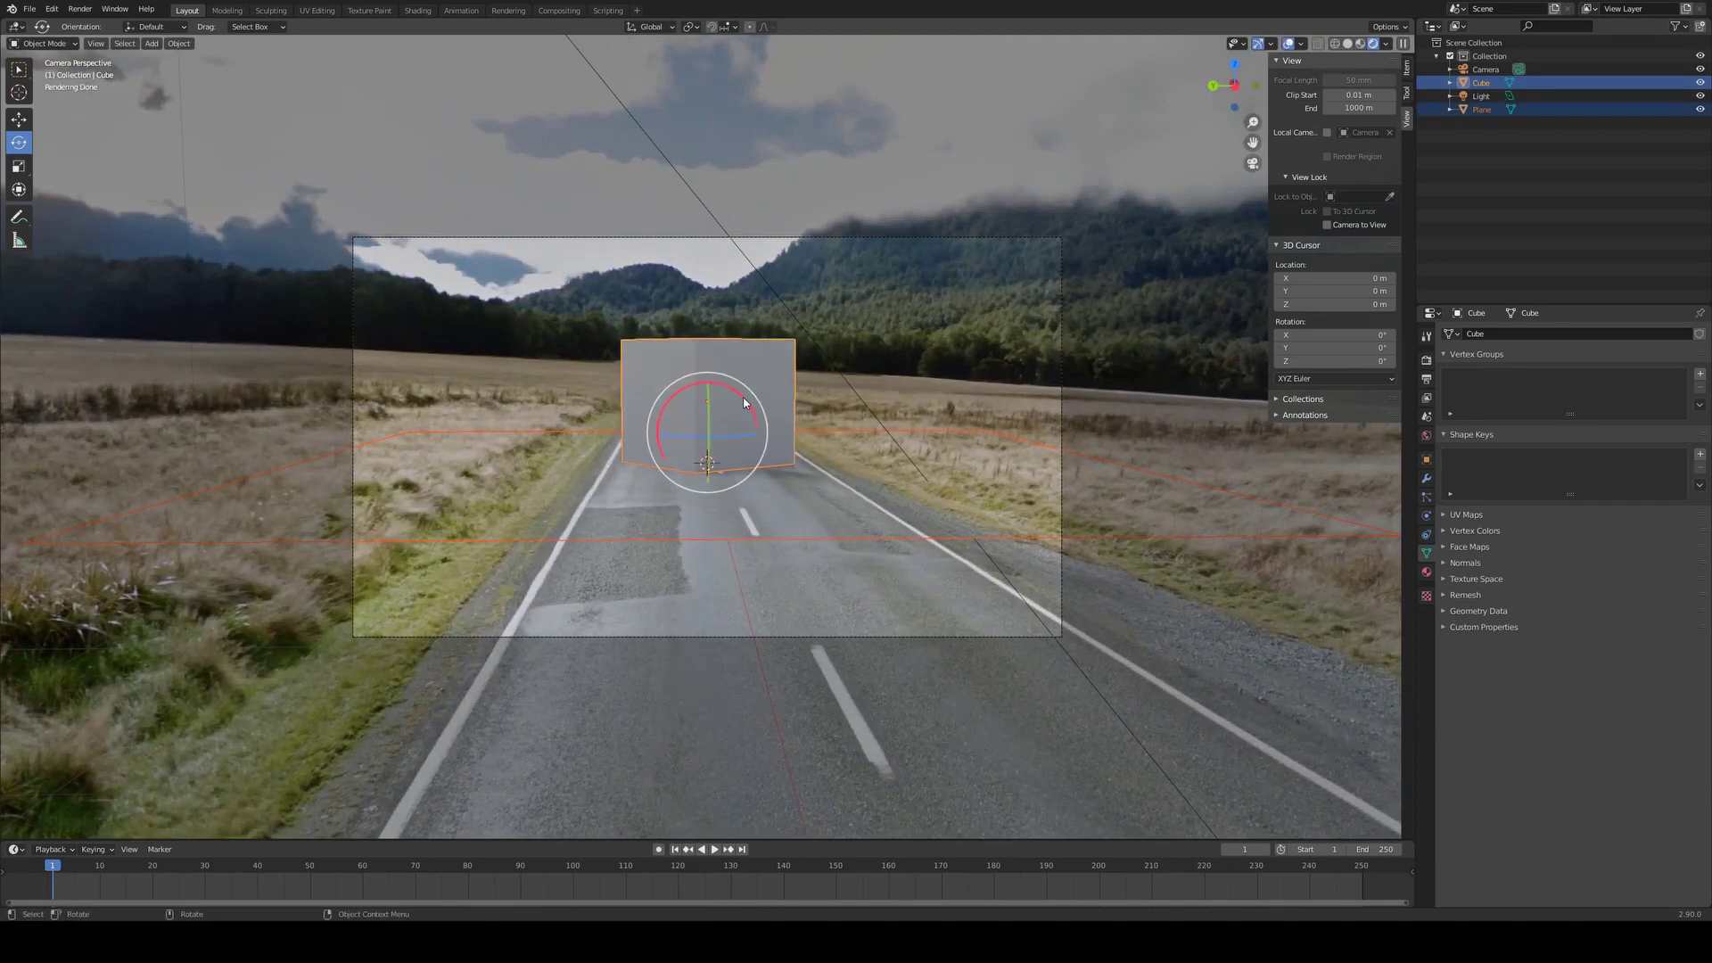
left_click_drag(744, 413, 748, 402)
left_click(915, 310)
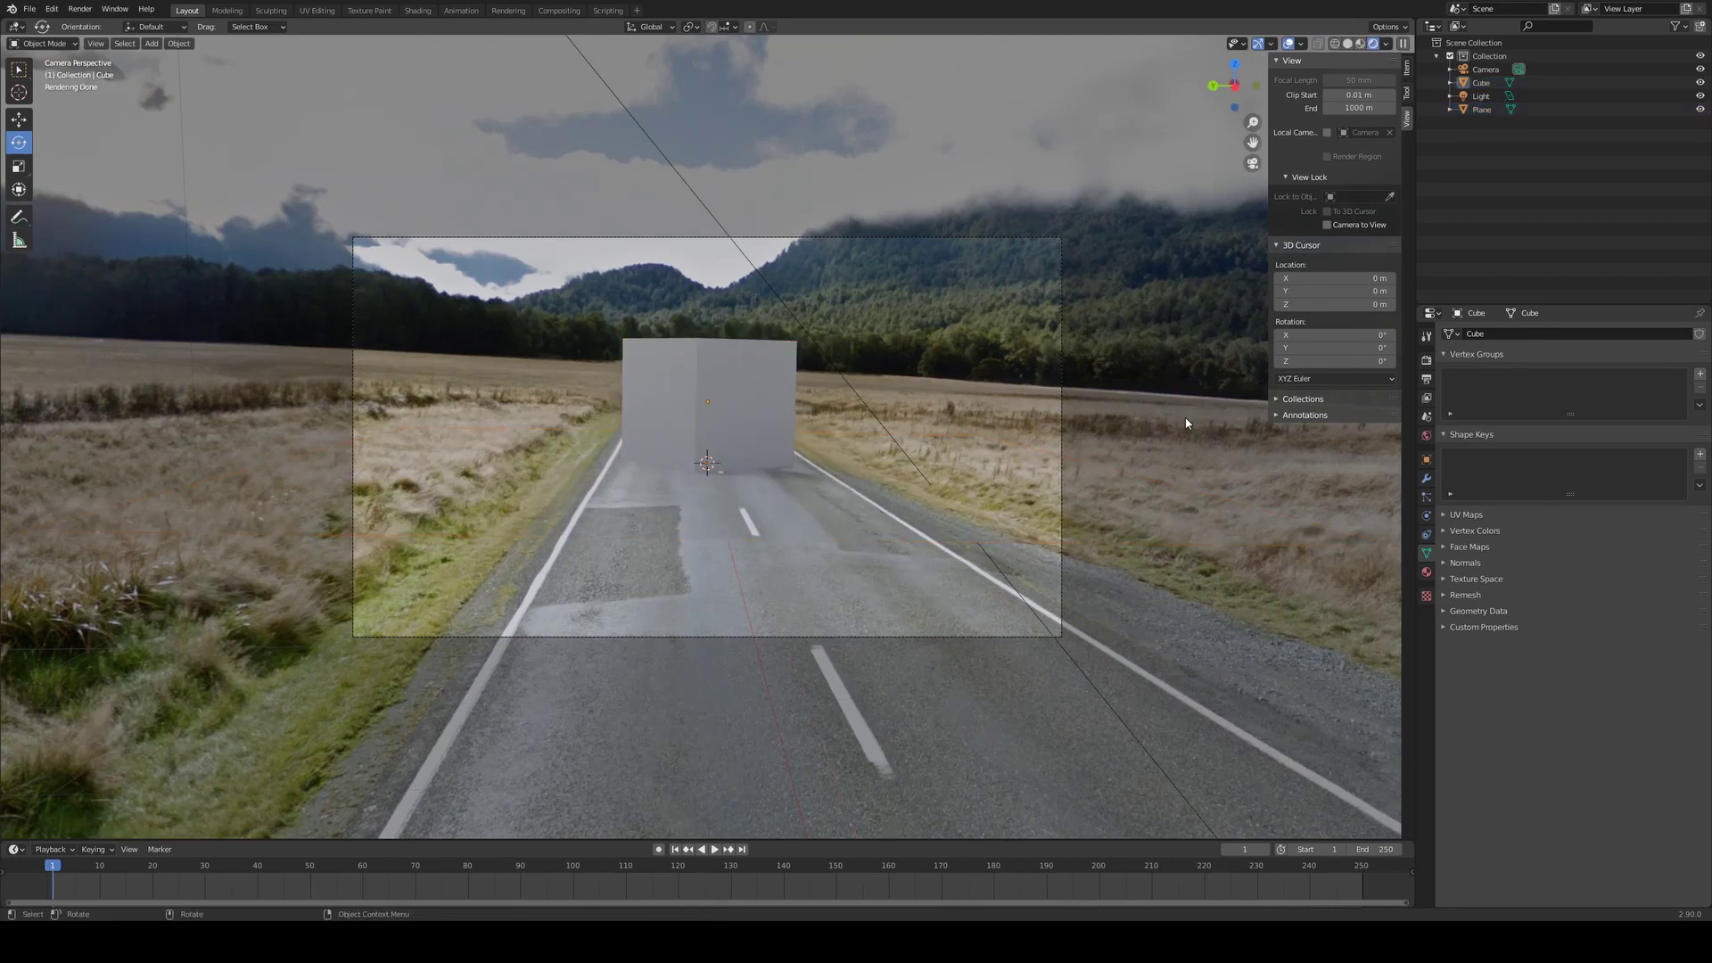
left_click_drag(681, 314, 660, 540)
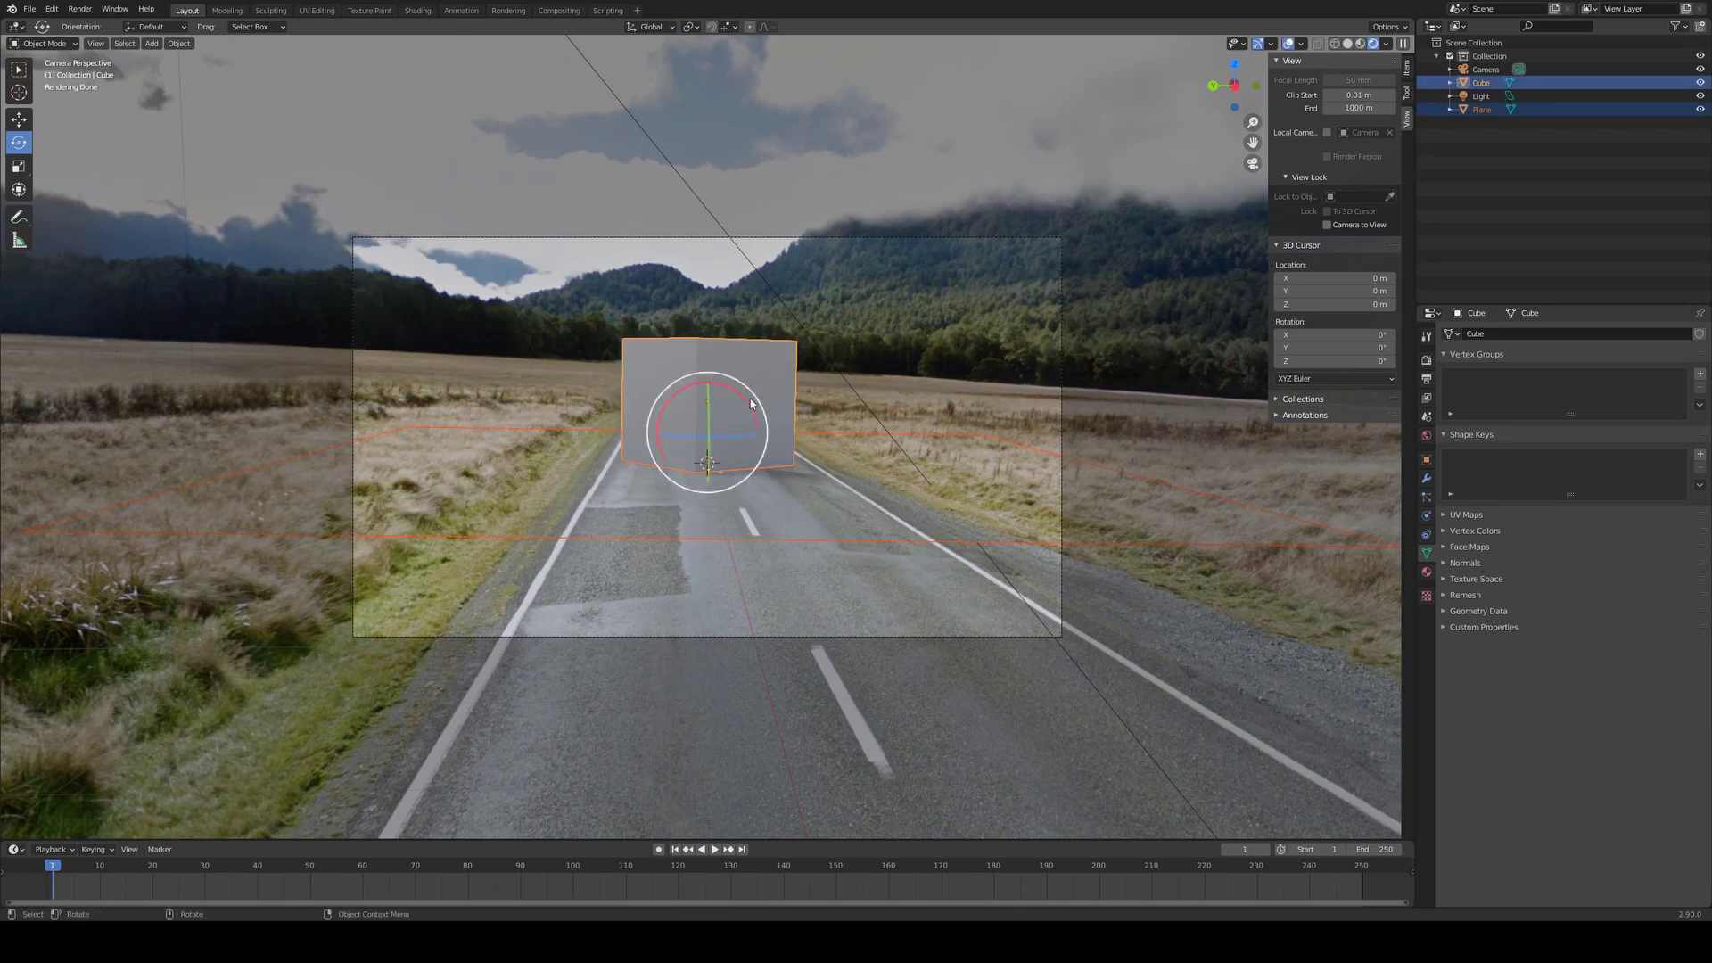
key("r")
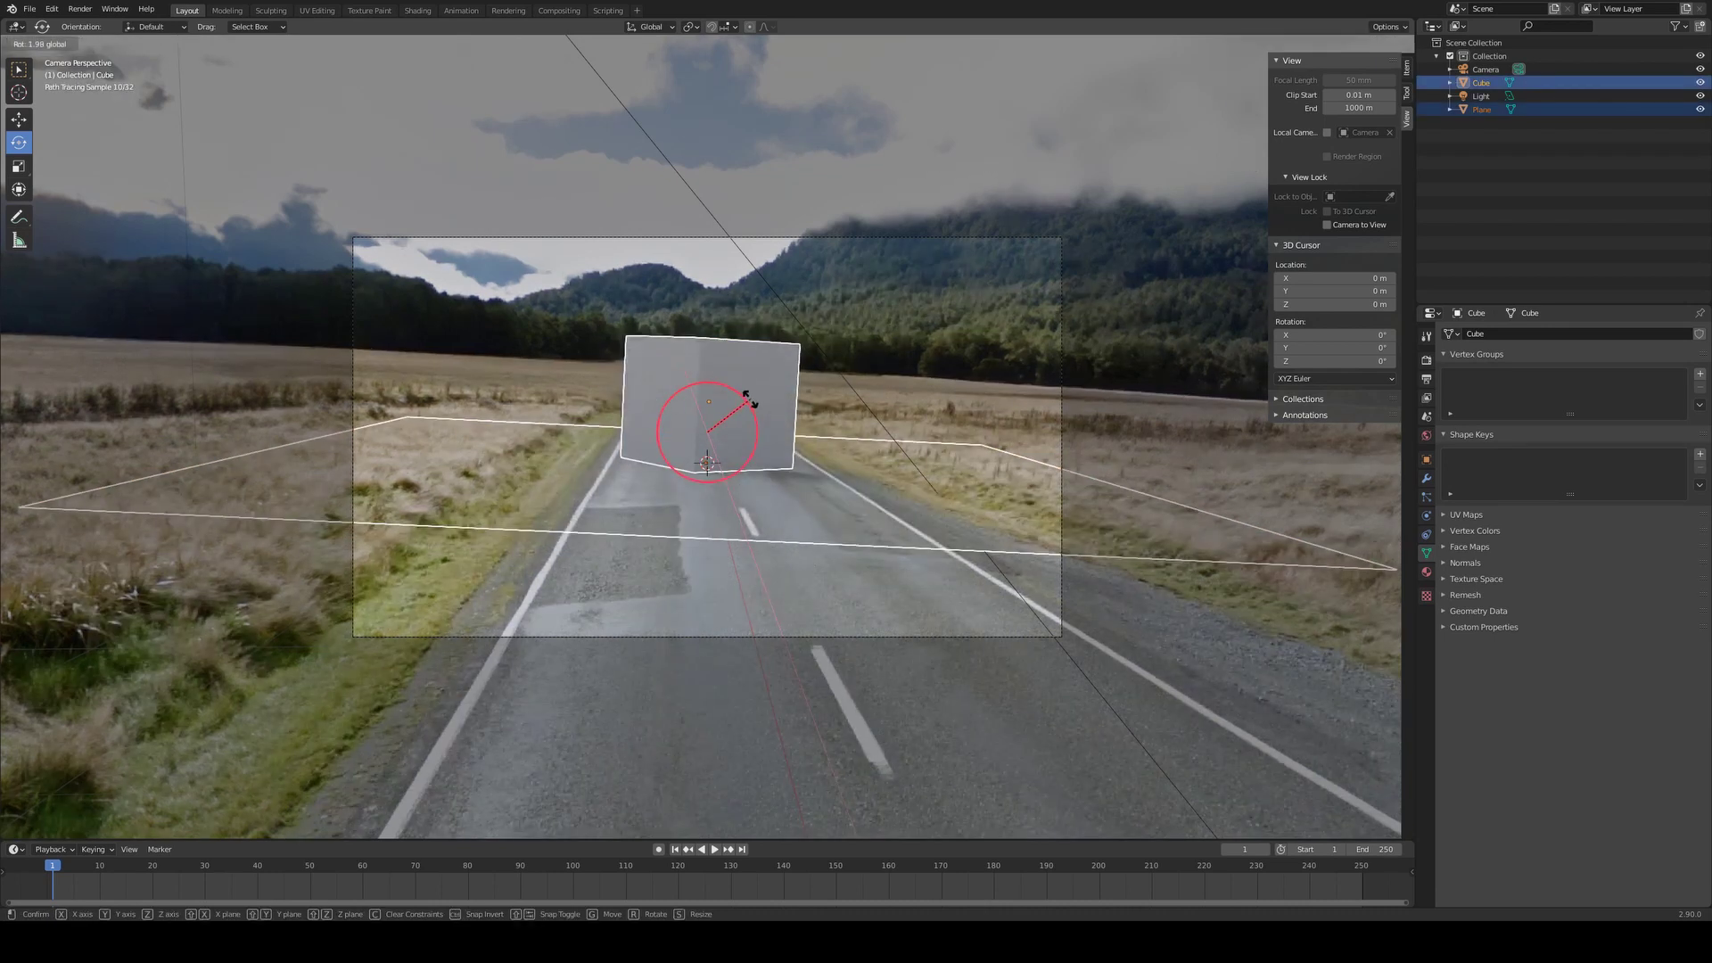
left_click_drag(750, 399, 750, 399)
Enable Lock Camera to View and orbit the camera to look straight down the road
left_click(969, 278)
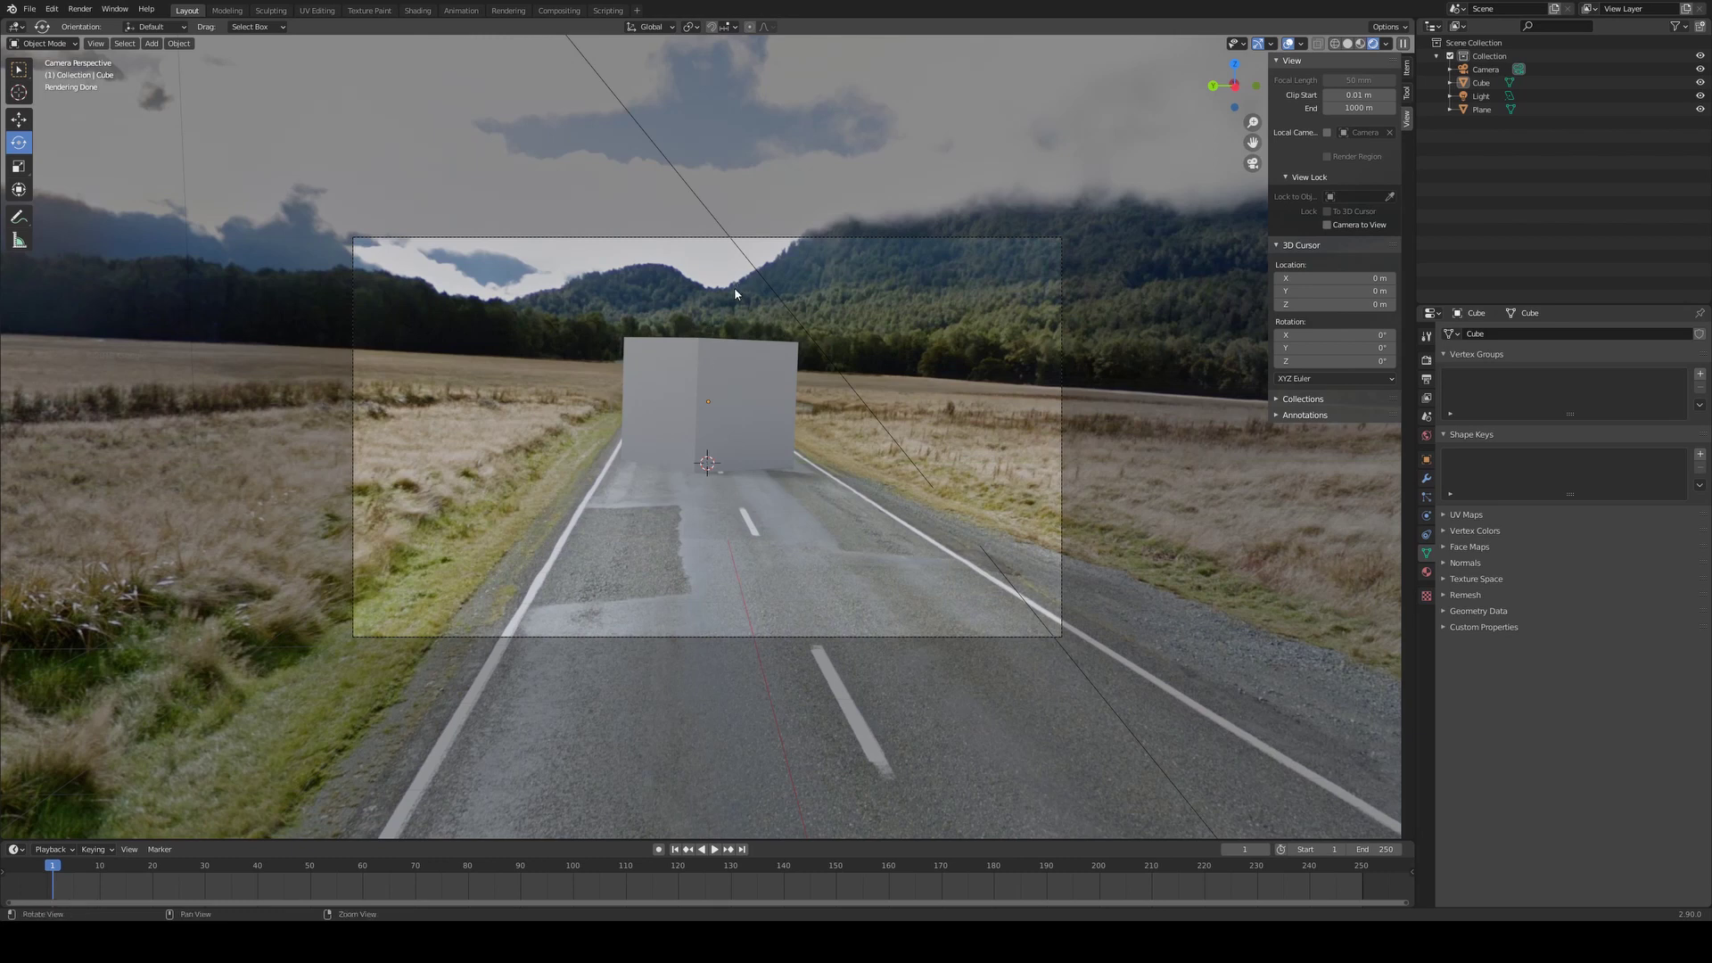
left_click(1328, 225)
middle_click_drag(723, 296, 672, 269)
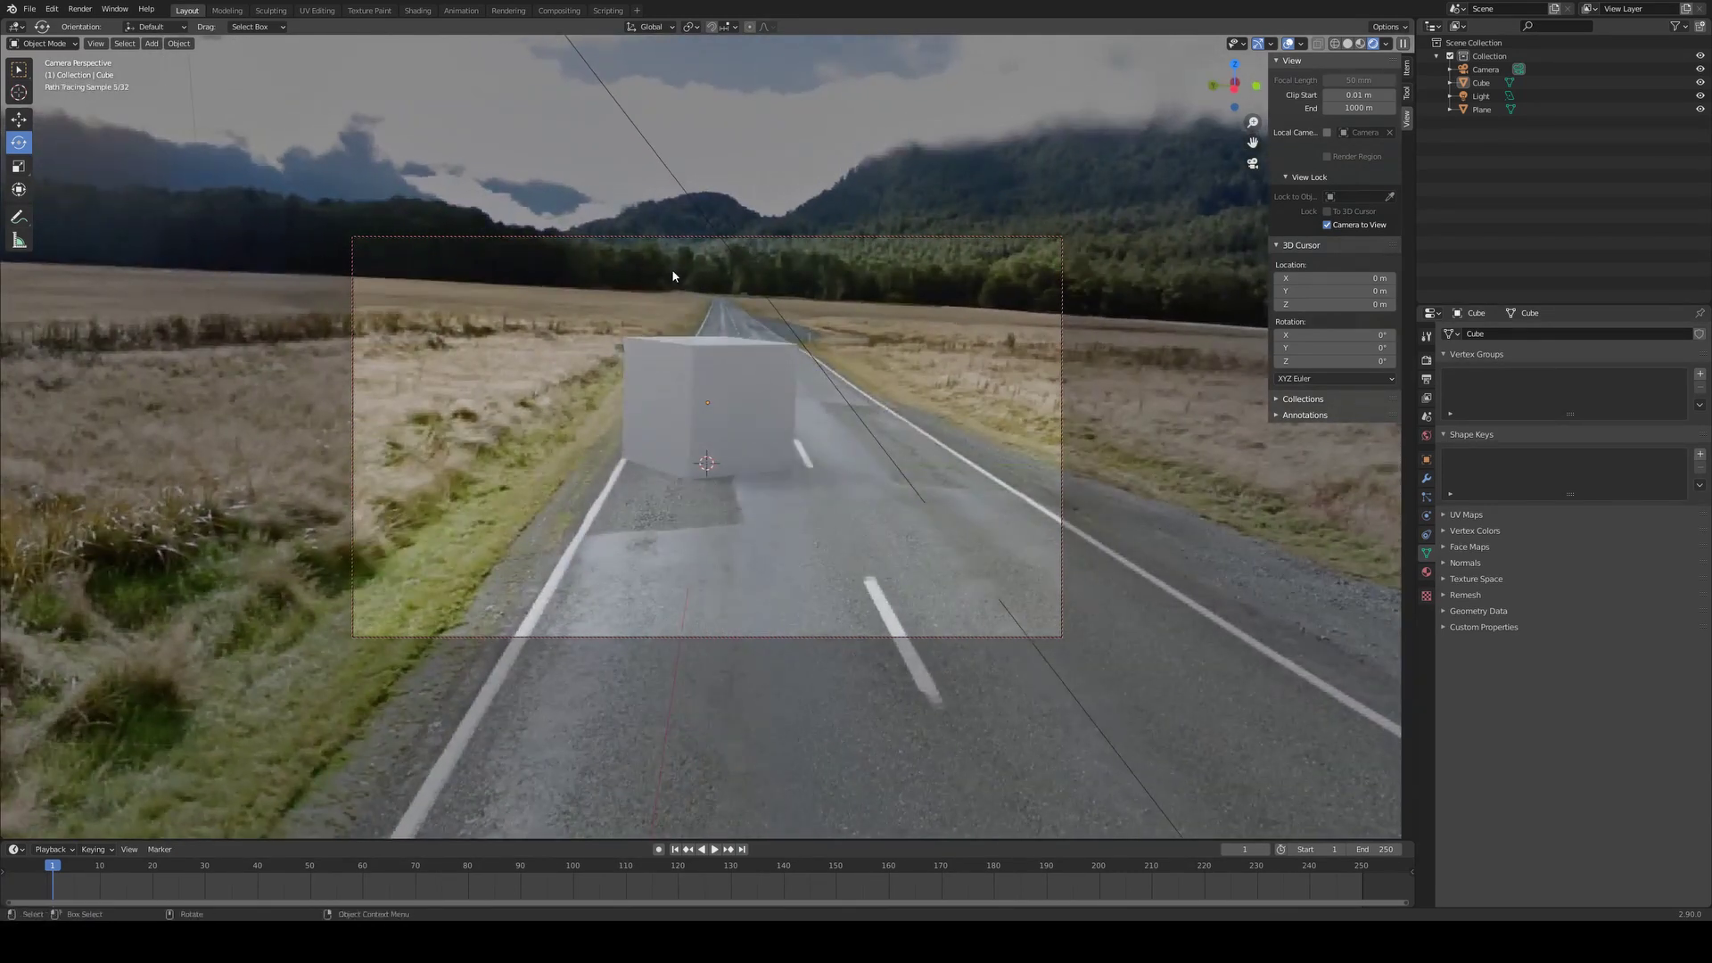